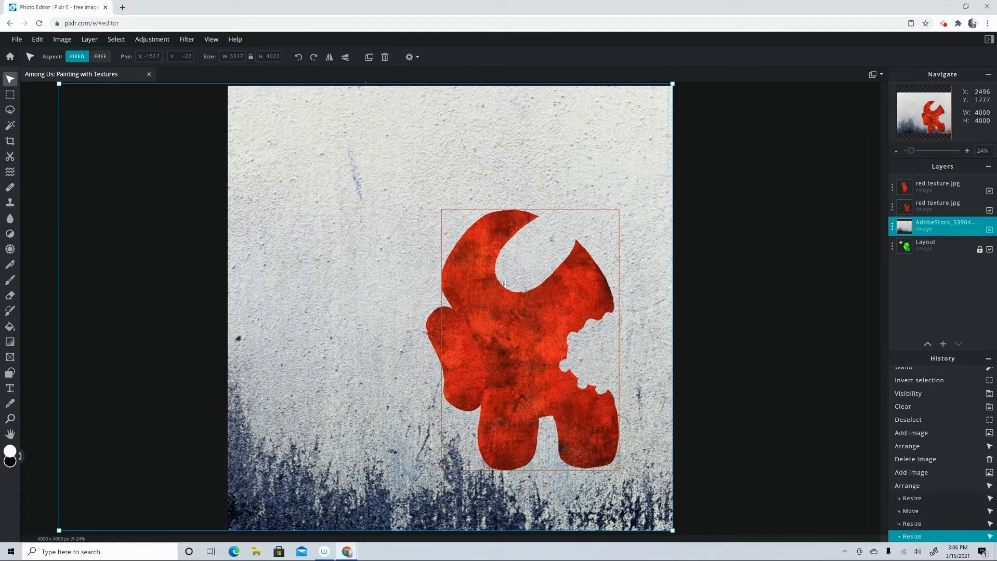
Hide the white-and-blue wall texture layer and add AdobeStock_338793729.jpeg as a new image layer
{"action": "mouse_move", "coordinate": [58, 83]}
{"action": "left_mouse_down"}
{"action": "mouse_move", "coordinate": [76, 96]}
{"action": "mouse_move", "coordinate": [63, 87]}
{"action": "left_mouse_up"}
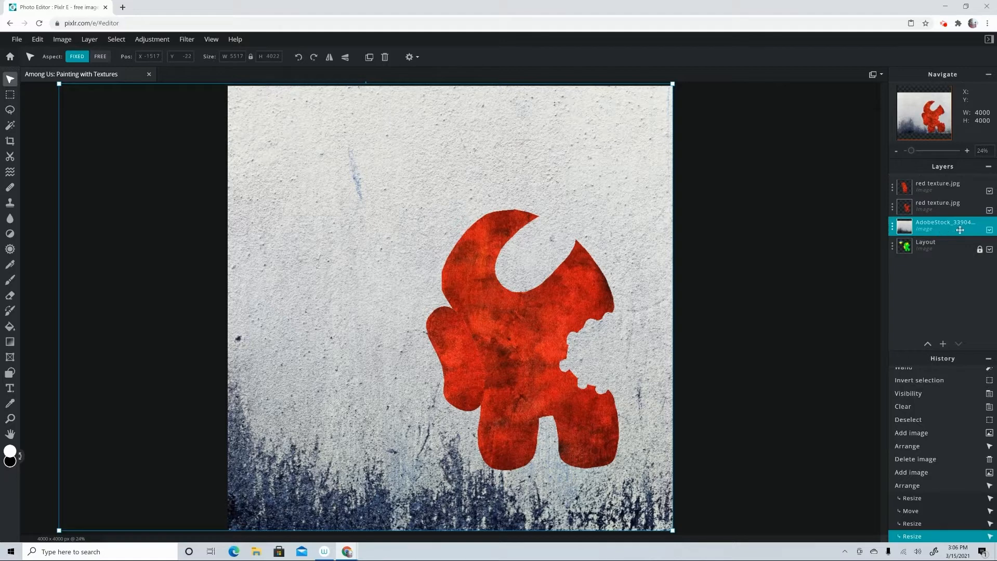
{"action": "left_click", "coordinate": [989, 230]}
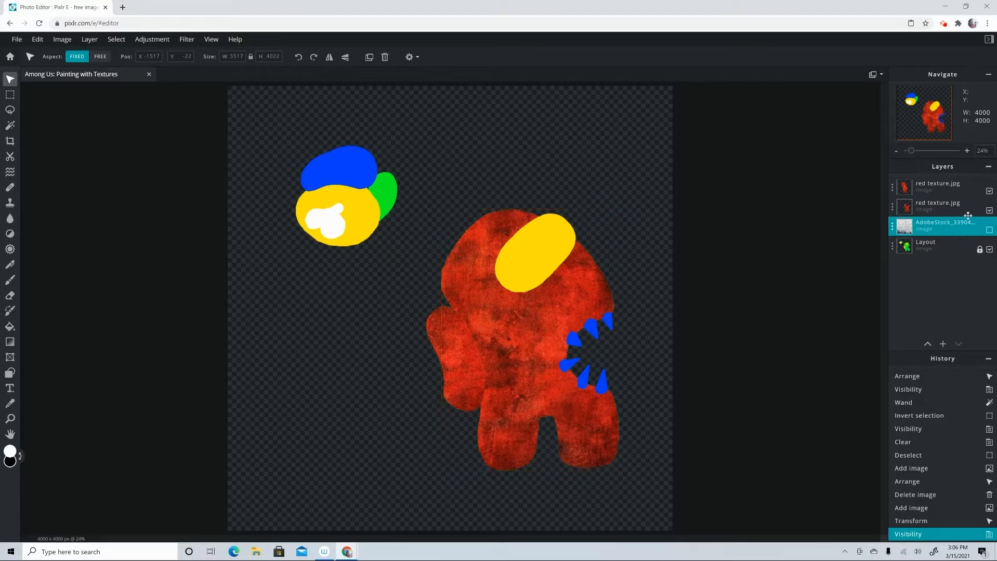
{"action": "left_click", "coordinate": [942, 343]}
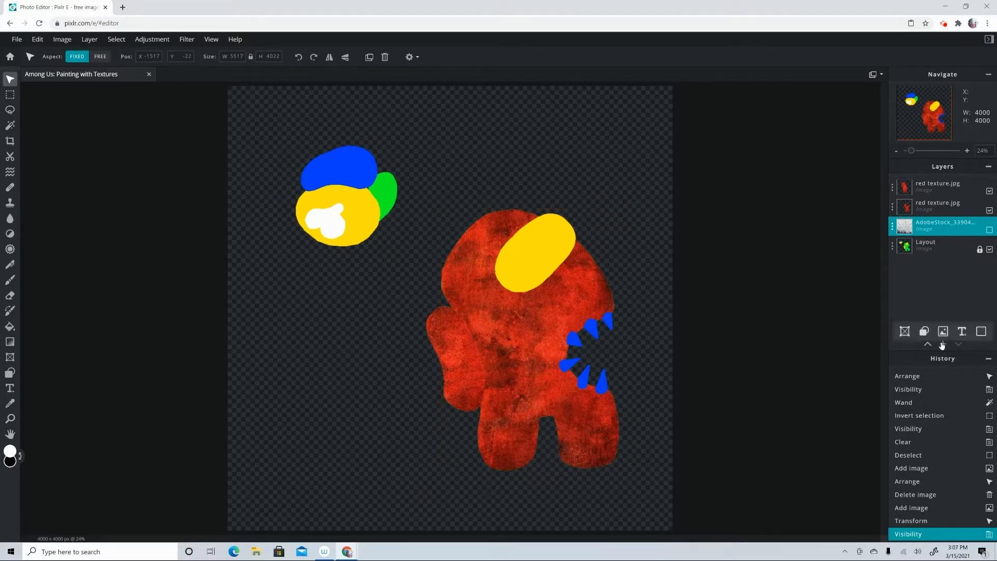
{"action": "left_click", "coordinate": [942, 345]}
{"action": "left_click", "coordinate": [455, 288]}
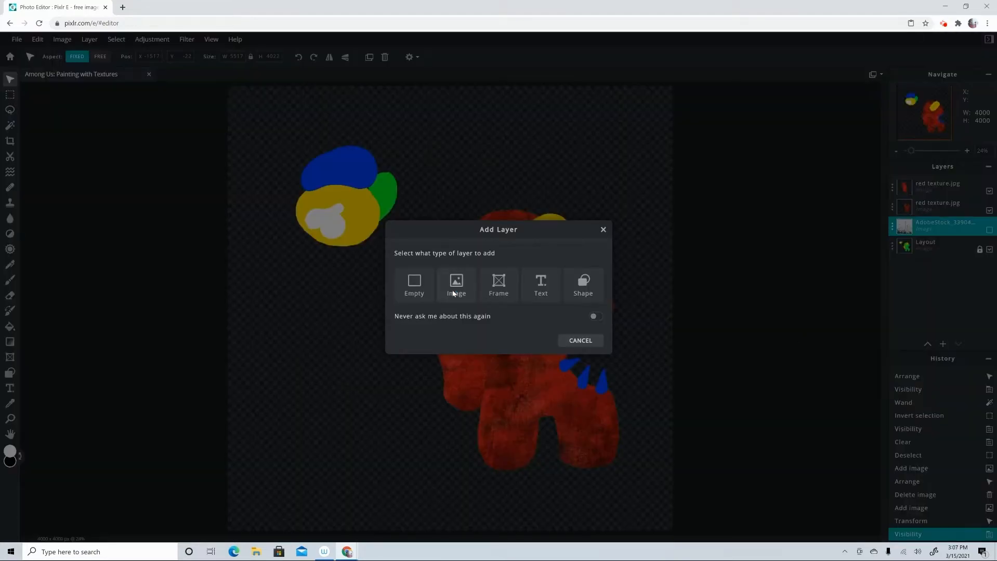
{"action": "left_click", "coordinate": [260, 161]}
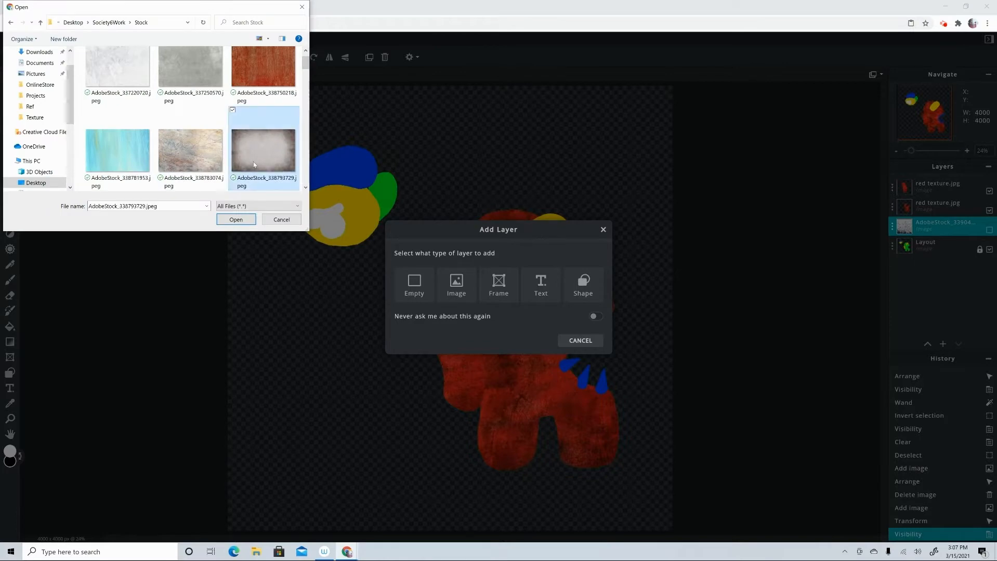
{"action": "left_click", "coordinate": [235, 220]}
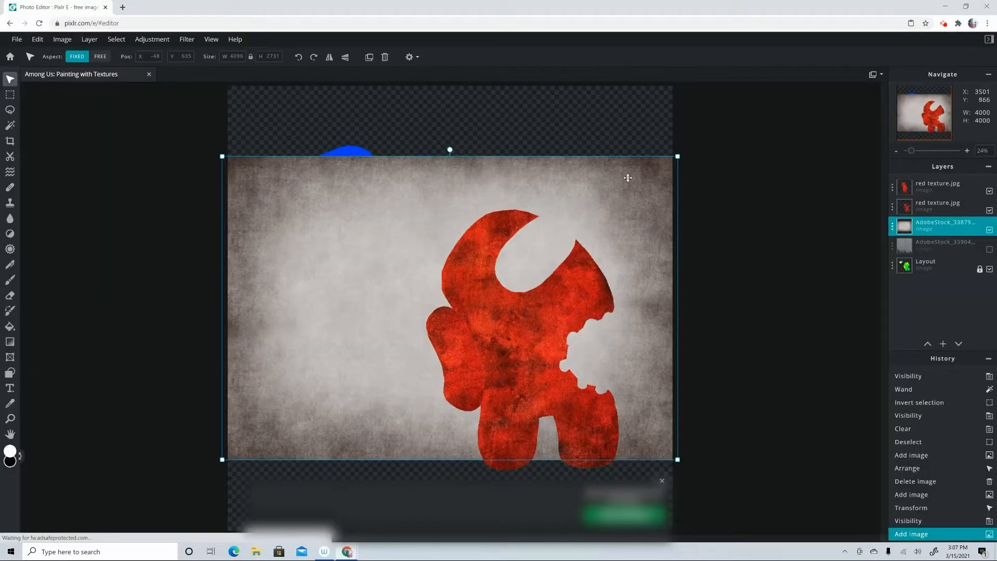
Scale the new grey texture down to about 1959 × 1306 px and bring its layer to the top of the stack
{"action": "left_click_drag", "start_coordinate": [676, 158], "coordinate": [438, 312]}
{"action": "left_click_drag", "start_coordinate": [338, 387], "coordinate": [466, 168]}
{"action": "left_click_drag", "start_coordinate": [948, 232], "coordinate": [938, 187]}
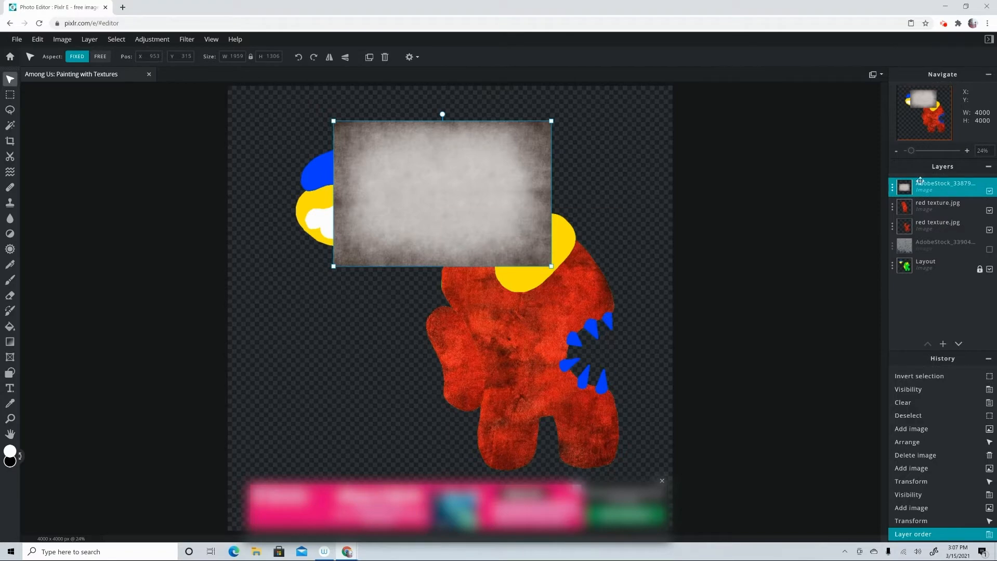
{"action": "left_click_drag", "start_coordinate": [476, 215], "coordinate": [455, 276]}
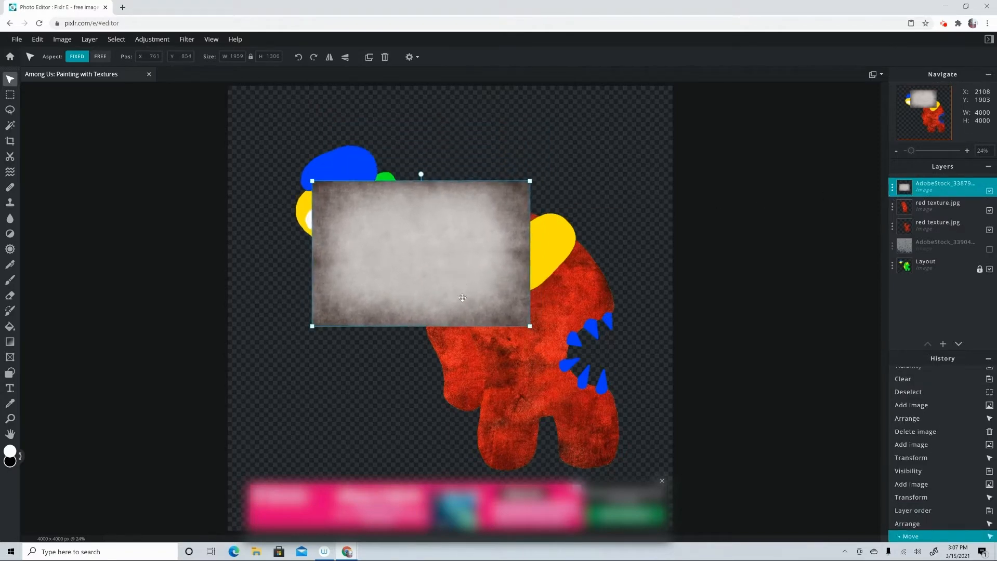
{"action": "left_click", "coordinate": [662, 481]}
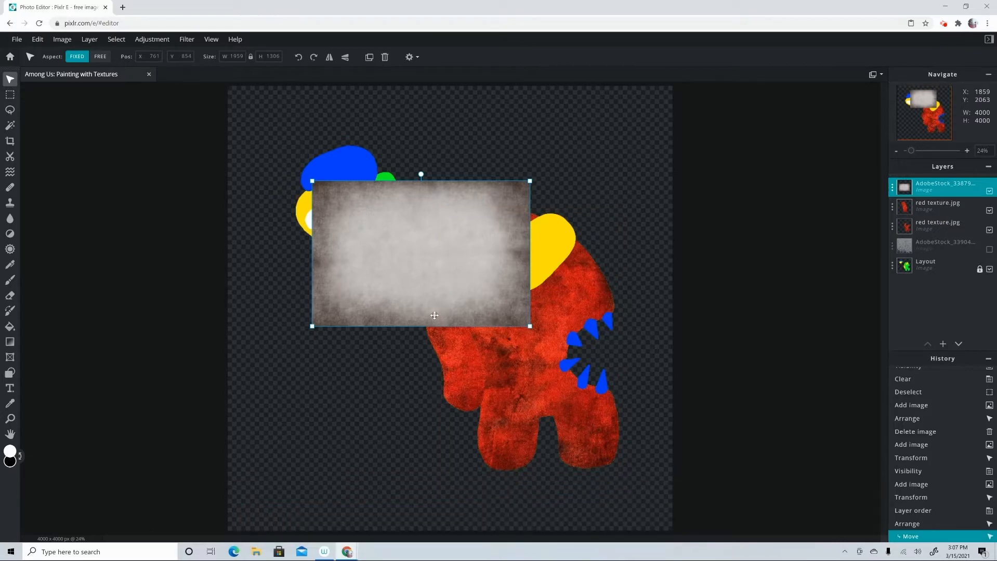
Open the Hue & saturation adjustment for the grey texture and turn on Colorize
{"action": "left_click", "coordinate": [153, 40]}
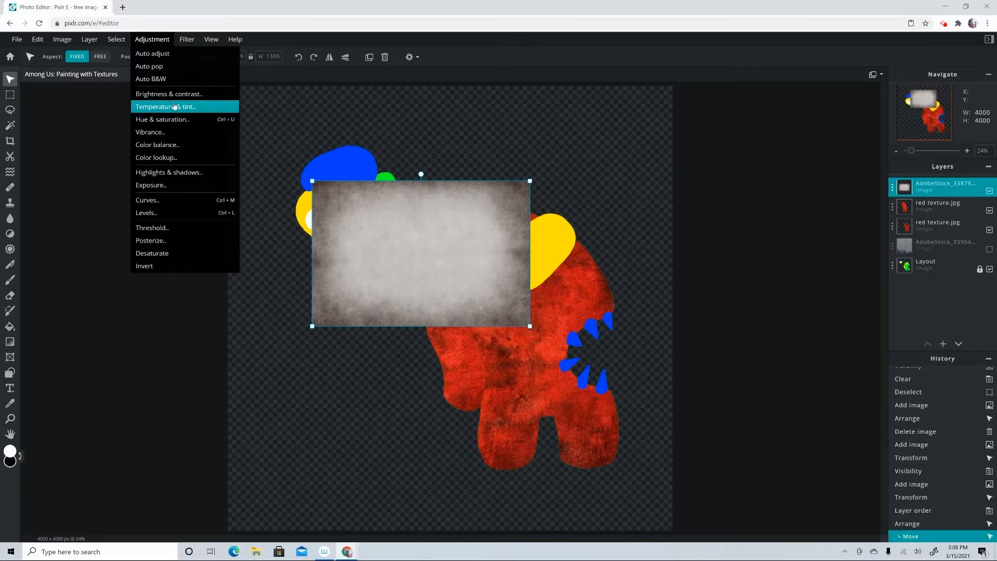
{"action": "left_click", "coordinate": [175, 119]}
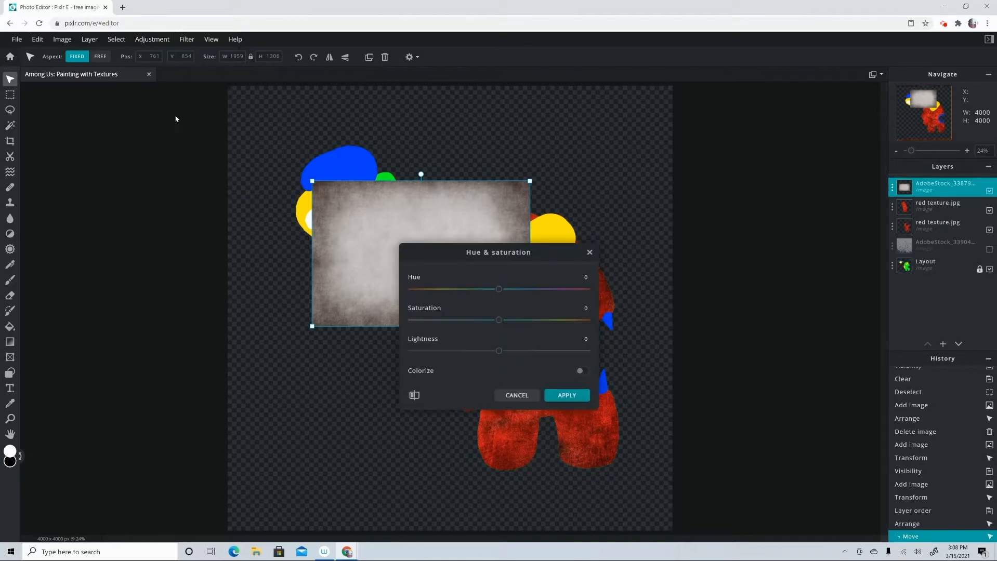
{"action": "left_click_drag", "start_coordinate": [440, 245], "coordinate": [654, 167]}
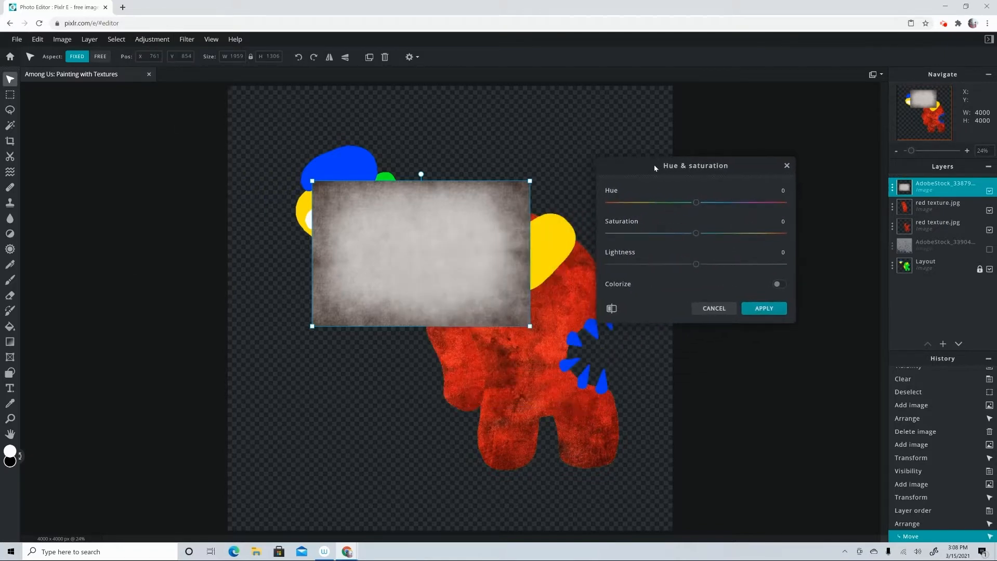
{"action": "mouse_move", "coordinate": [696, 203]}
{"action": "left_mouse_down"}
{"action": "mouse_move", "coordinate": [596, 206]}
{"action": "mouse_move", "coordinate": [692, 204]}
{"action": "mouse_move", "coordinate": [697, 212]}
{"action": "left_mouse_up"}
{"action": "left_click_drag", "start_coordinate": [696, 234], "coordinate": [816, 232]}
{"action": "left_click_drag", "start_coordinate": [698, 204], "coordinate": [665, 211]}
{"action": "left_click", "coordinate": [780, 285]}
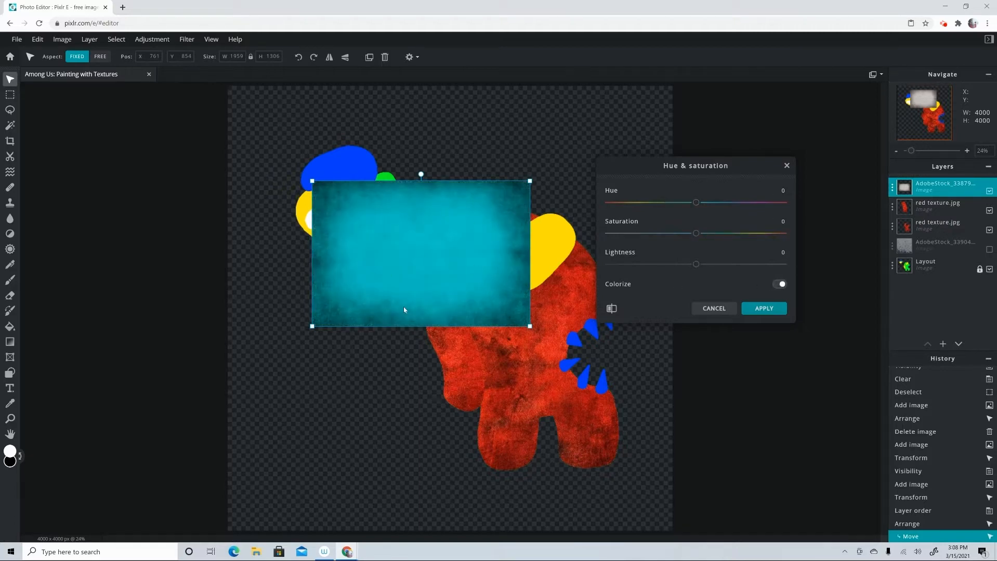
Colorize the grey texture light blue with Hue 28, Saturation -27 and Lightness 52, and apply the adjustment
{"action": "mouse_move", "coordinate": [696, 207]}
{"action": "left_mouse_down"}
{"action": "mouse_move", "coordinate": [687, 207]}
{"action": "mouse_move", "coordinate": [706, 207]}
{"action": "left_mouse_up"}
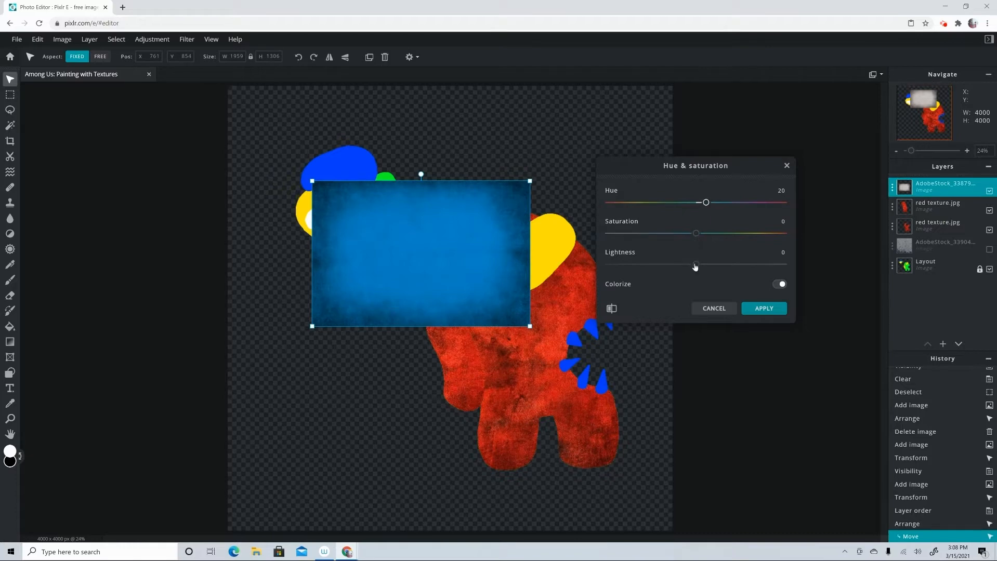
{"action": "left_click_drag", "start_coordinate": [696, 266], "coordinate": [742, 265]}
{"action": "left_click_drag", "start_coordinate": [696, 234], "coordinate": [673, 234]}
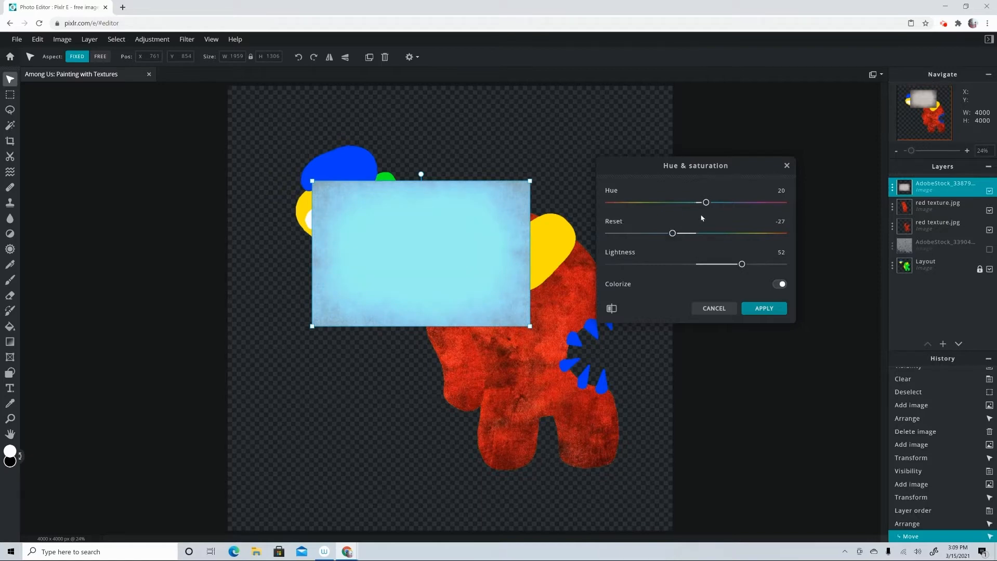
{"action": "left_click_drag", "start_coordinate": [706, 202], "coordinate": [710, 202]}
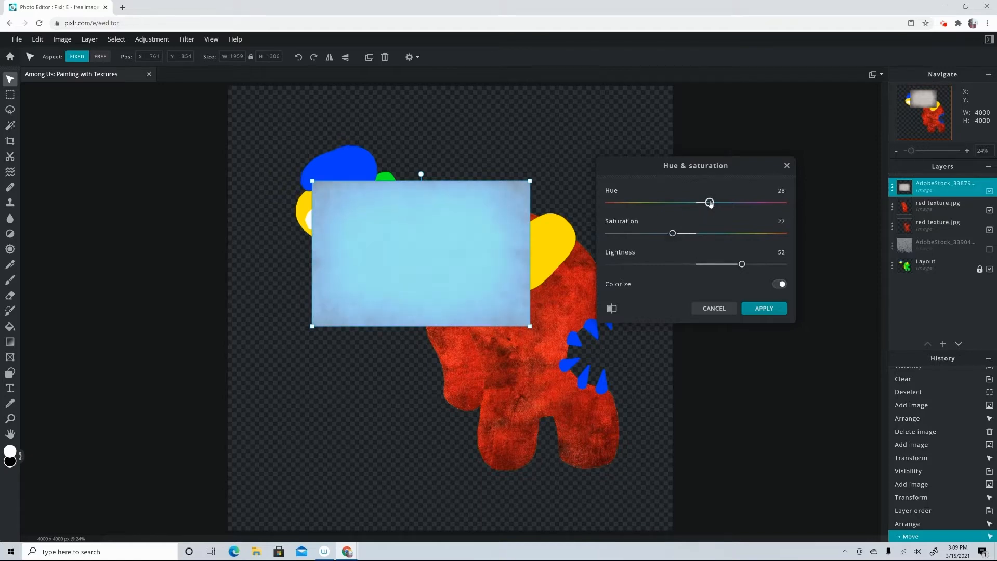
{"action": "left_click", "coordinate": [758, 309]}
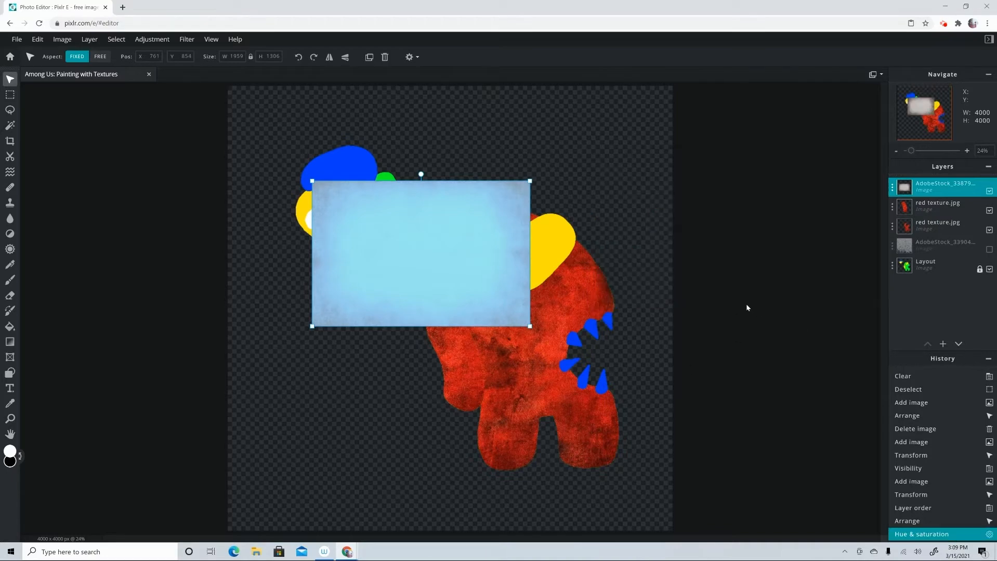
Apply a Brightness & contrast adjustment to the blue texture with Brightness 32 and Contrast 28
{"action": "left_click", "coordinate": [62, 39]}
{"action": "left_click", "coordinate": [151, 41]}
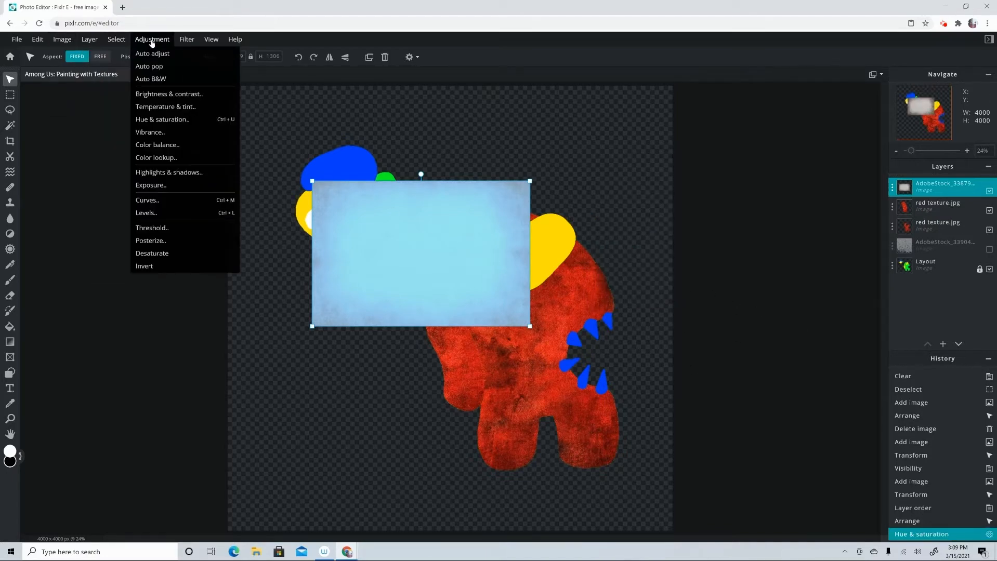
{"action": "left_click", "coordinate": [175, 98]}
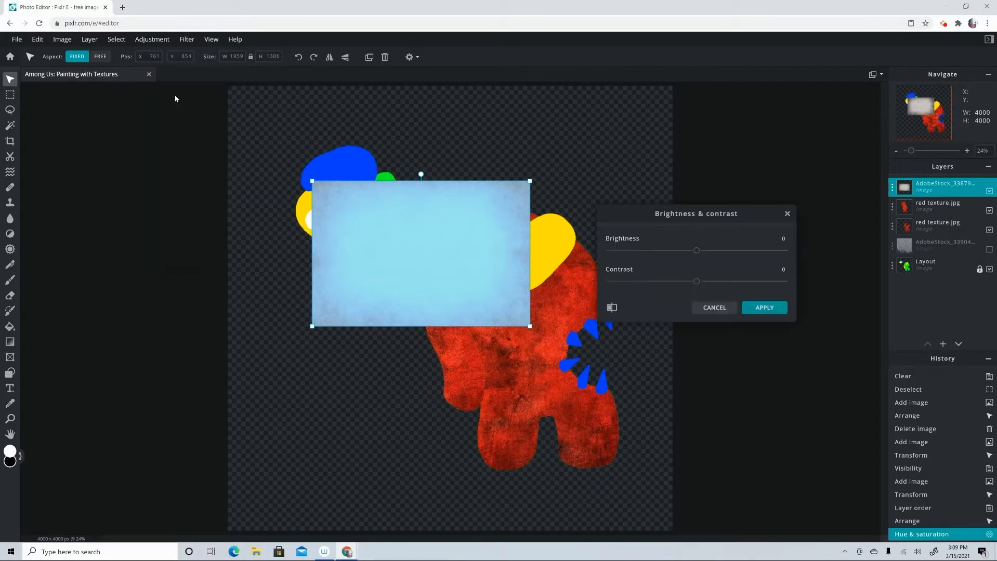
{"action": "left_click", "coordinate": [731, 252]}
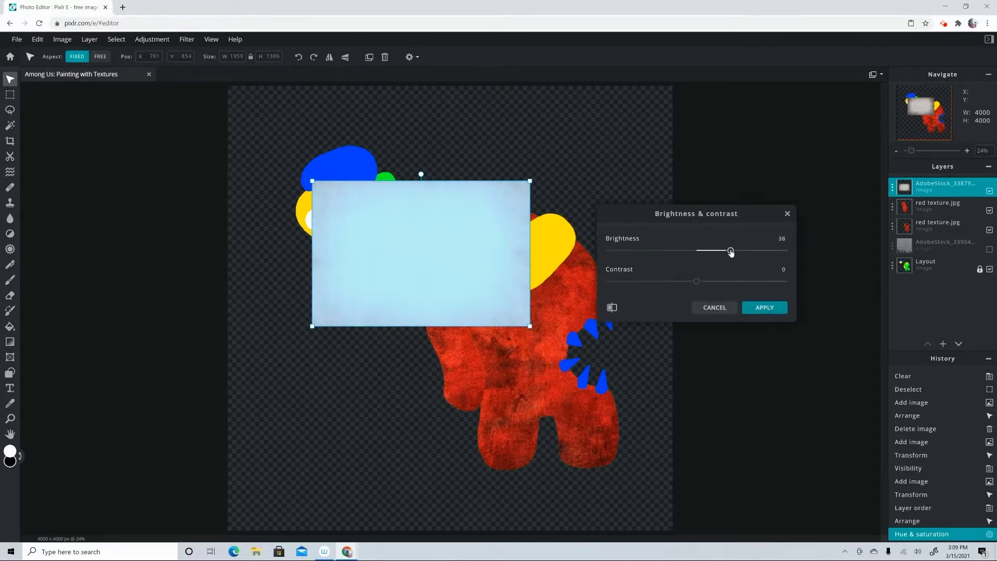
{"action": "left_click_drag", "start_coordinate": [728, 284], "coordinate": [727, 251]}
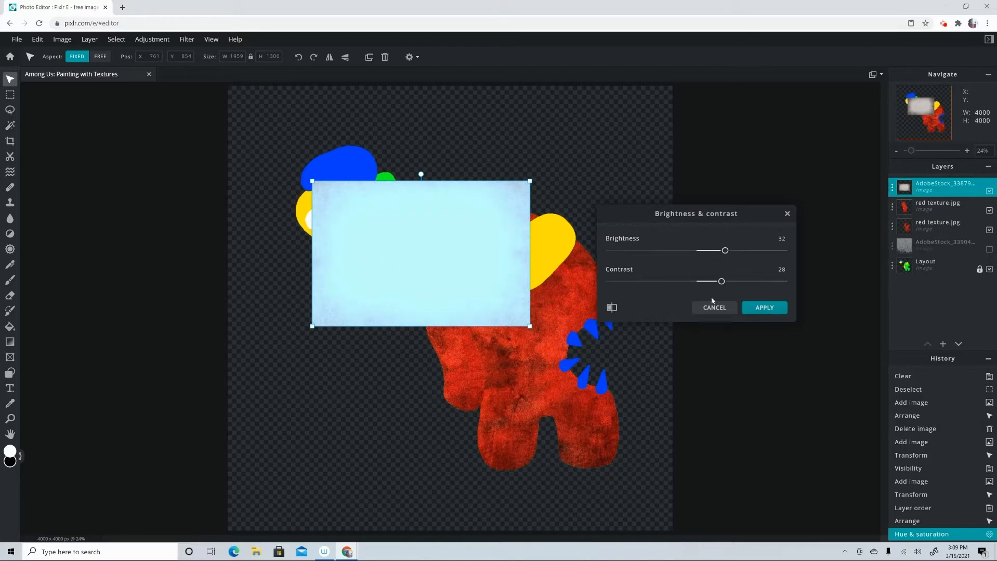
{"action": "left_click", "coordinate": [755, 307]}
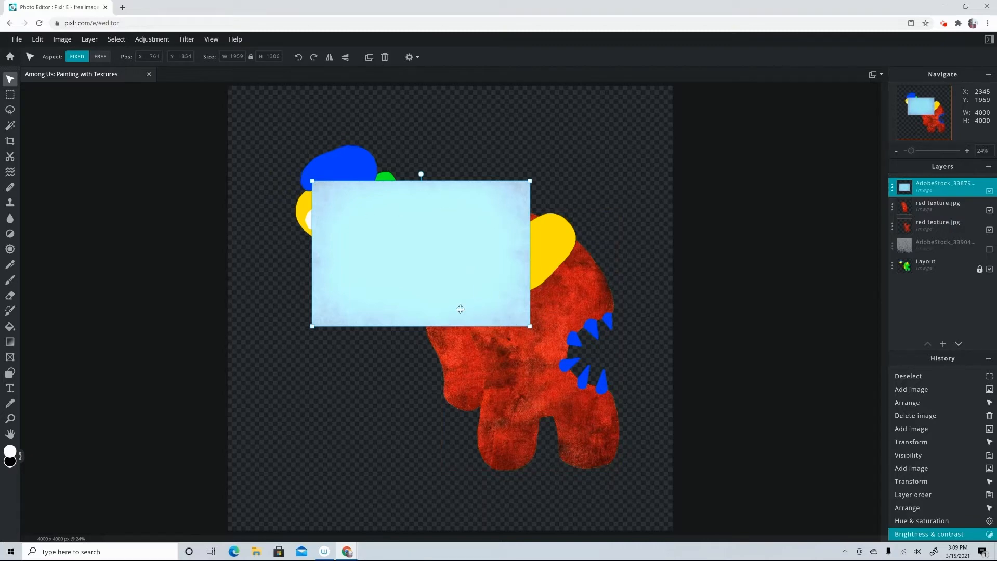
Move the light blue texture over the character's yellow visor and scale it to about 954 × 636 px
{"action": "left_click_drag", "start_coordinate": [443, 256], "coordinate": [413, 389]}
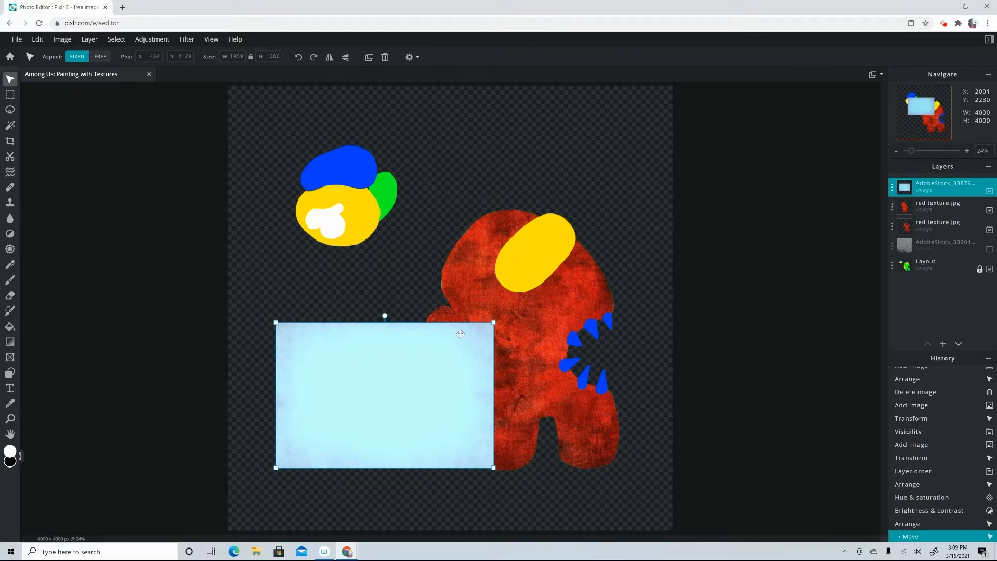
{"action": "left_click_drag", "start_coordinate": [494, 323], "coordinate": [532, 253]}
{"action": "left_click_drag", "start_coordinate": [572, 280], "coordinate": [592, 293]}
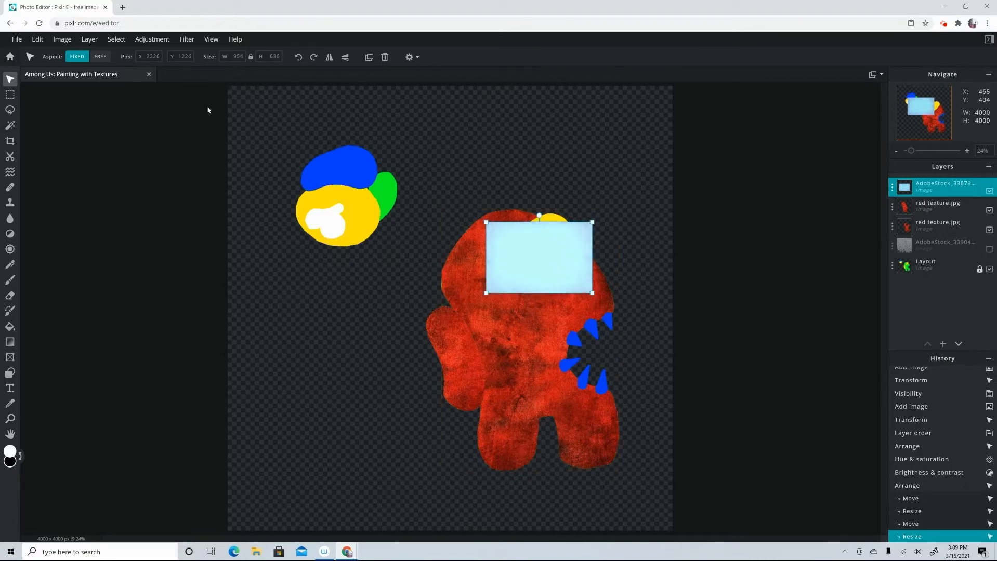
Free transform the light blue texture to 318.1° rotation and about 852 × 518 px so it covers the tilted visor
{"action": "left_click", "coordinate": [39, 44]}
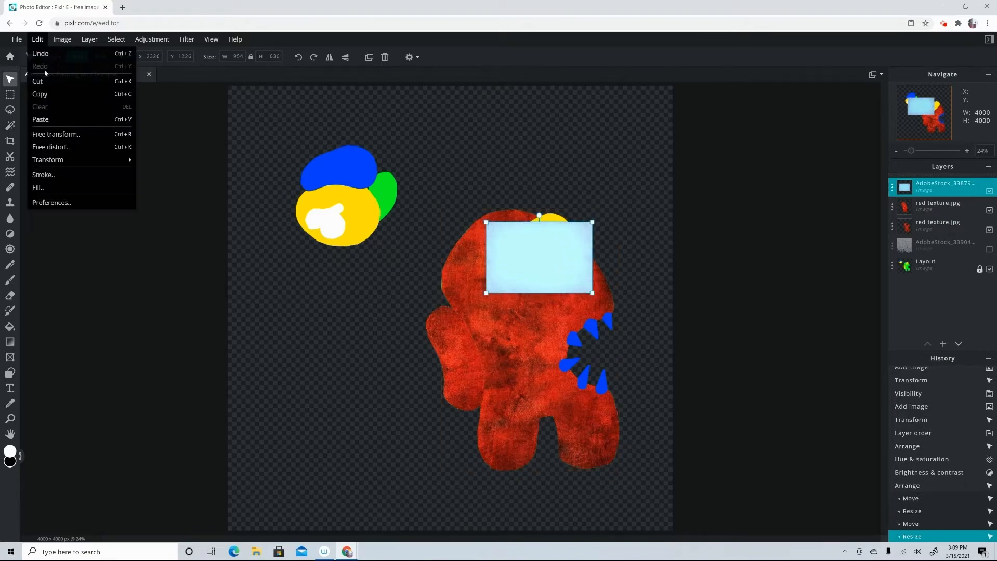
{"action": "left_click", "coordinate": [54, 135]}
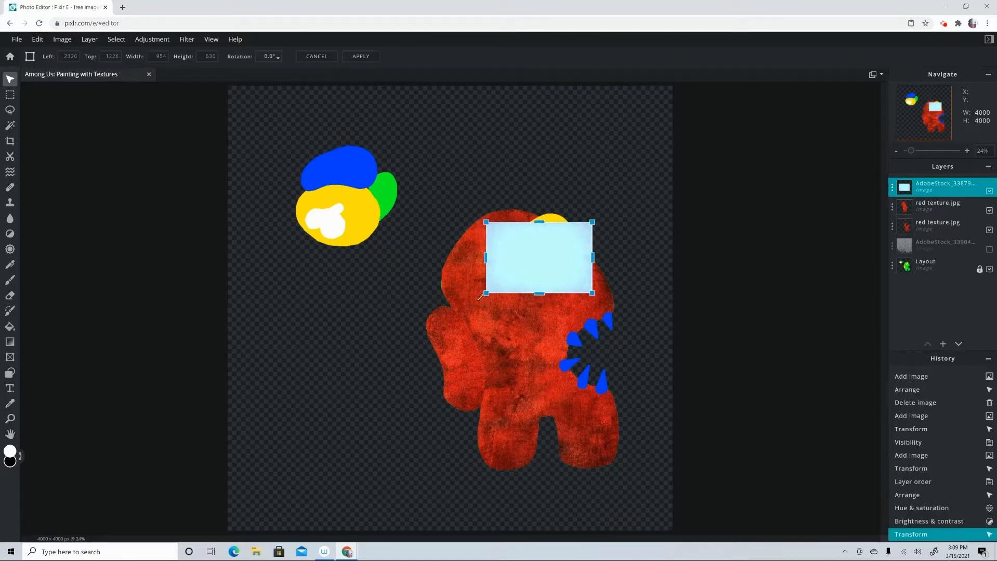
{"action": "left_click_drag", "start_coordinate": [468, 216], "coordinate": [462, 270]}
{"action": "left_click_drag", "start_coordinate": [539, 265], "coordinate": [561, 271]}
{"action": "mouse_move", "coordinate": [572, 209]}
{"action": "left_mouse_down"}
{"action": "mouse_move", "coordinate": [545, 236]}
{"action": "mouse_move", "coordinate": [568, 219]}
{"action": "left_mouse_up"}
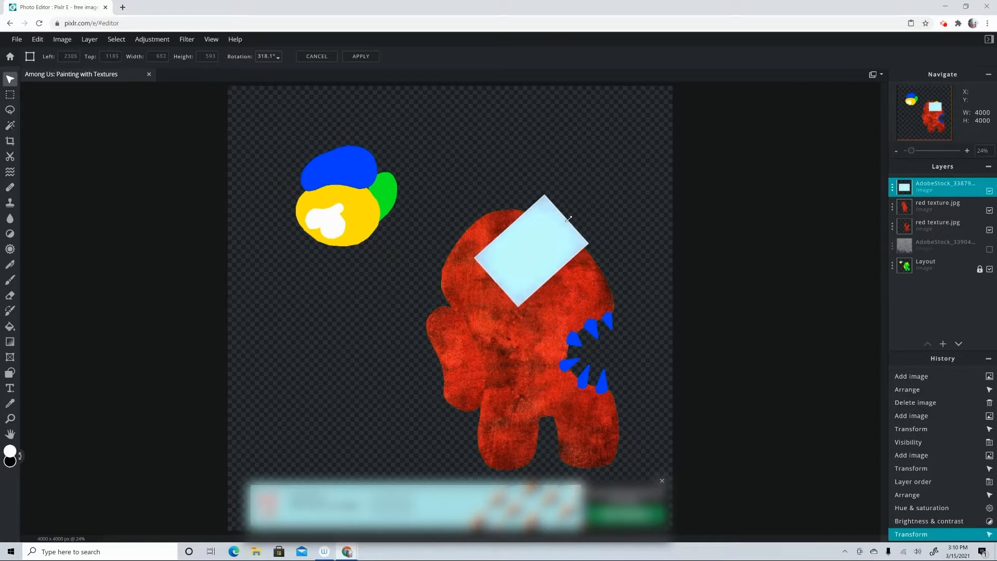
{"action": "left_click_drag", "start_coordinate": [510, 228], "coordinate": [514, 232]}
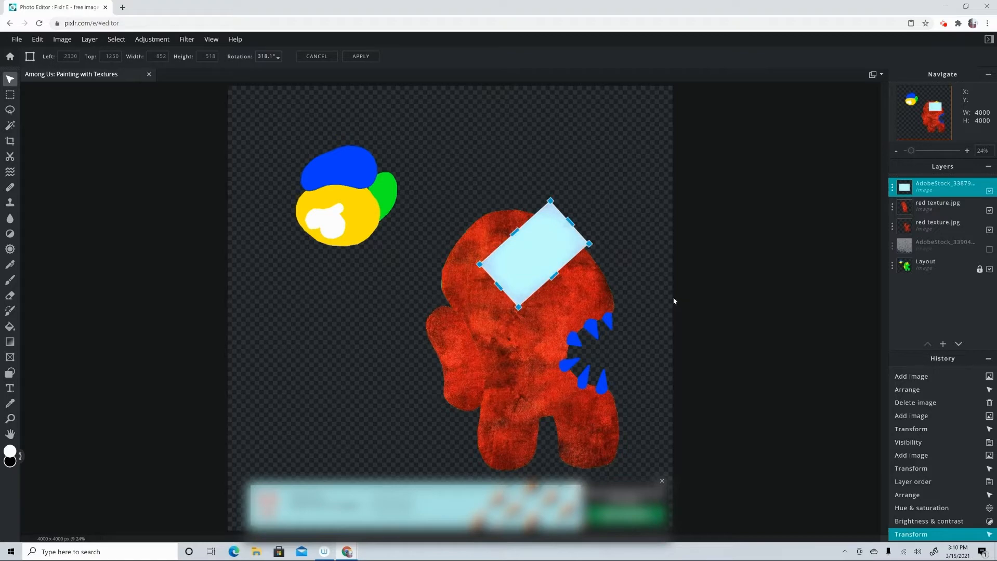
{"action": "key", "text": "Return"}
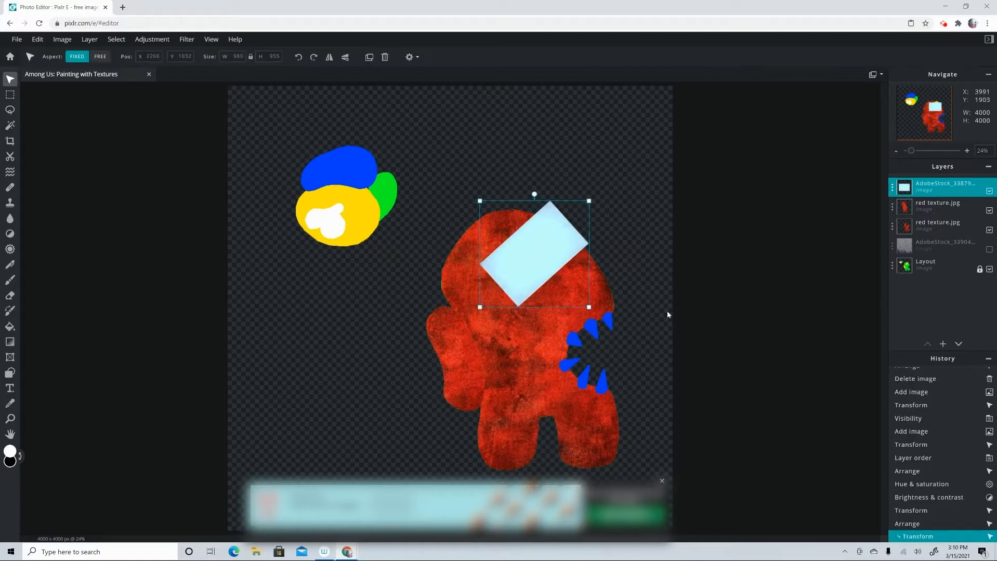
{"action": "left_click", "coordinate": [662, 481]}
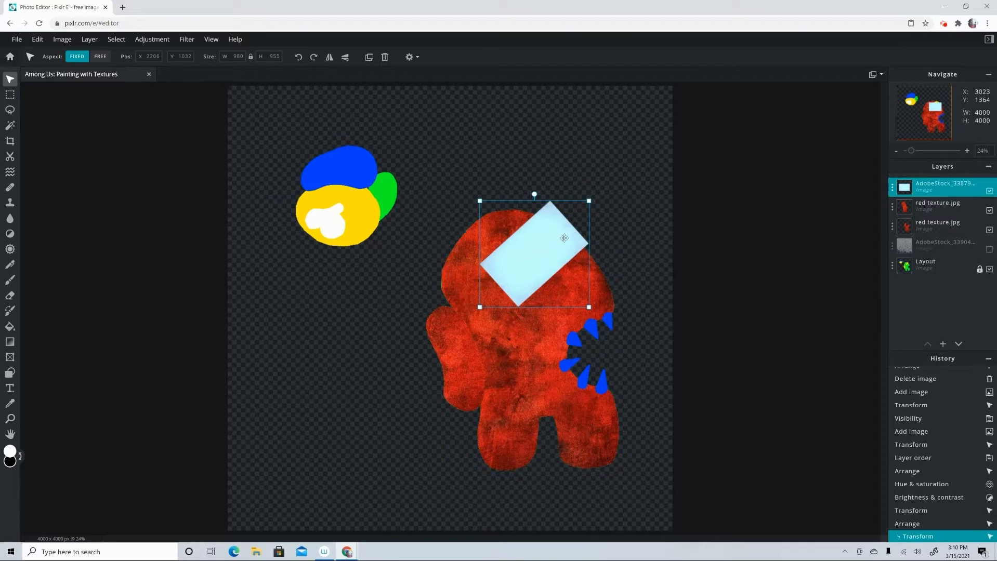
Hide the light blue texture, select the yellow visor on the Layout layer with the Wand, and make the texture layer active
{"action": "left_click", "coordinate": [989, 192]}
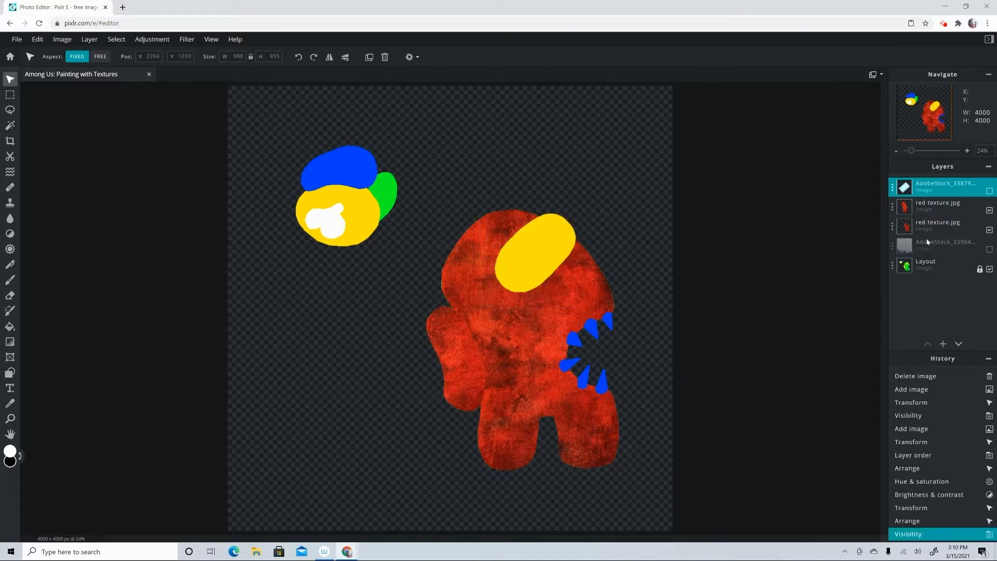
{"action": "left_click", "coordinate": [945, 268]}
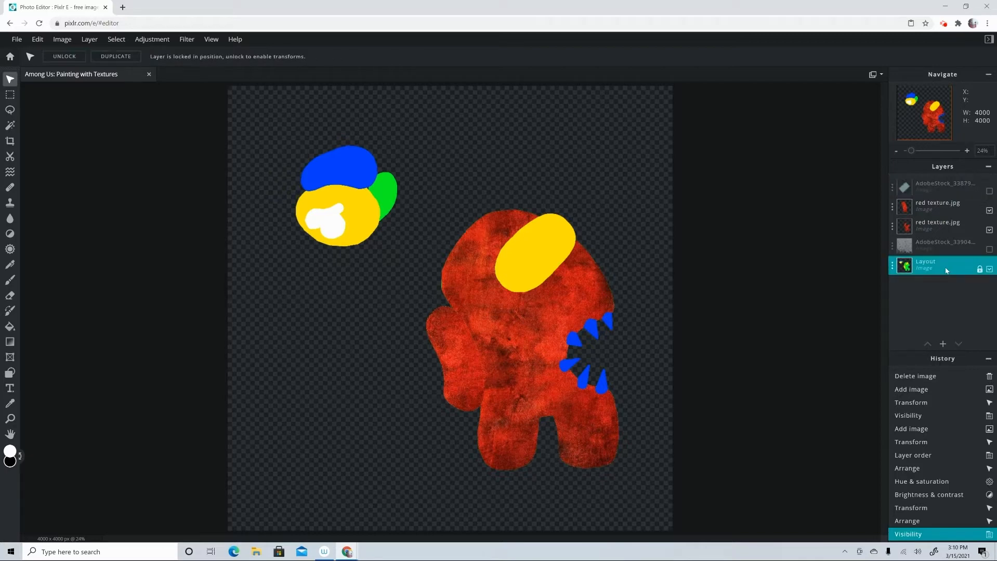
{"action": "left_click", "coordinate": [11, 126]}
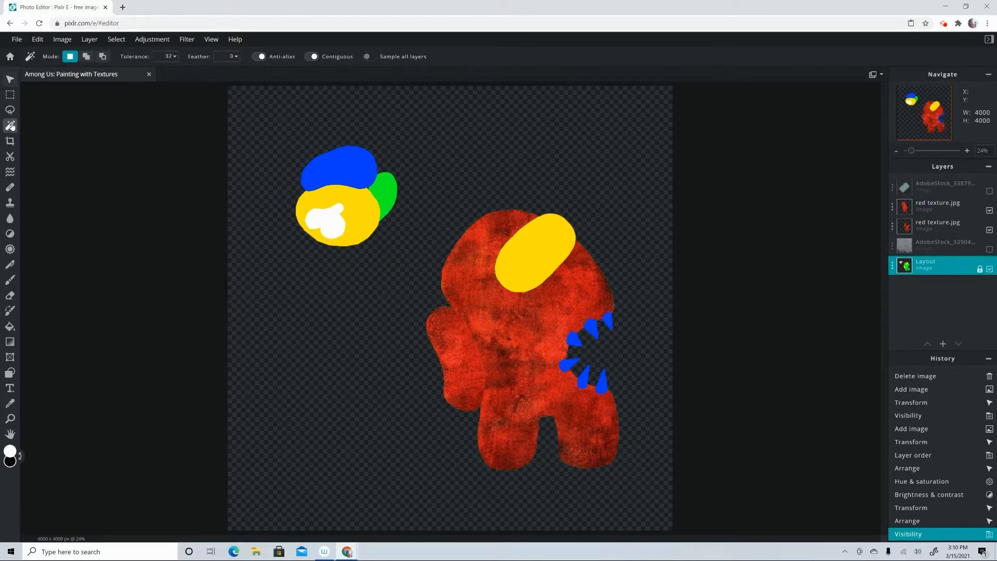
{"action": "left_click", "coordinate": [539, 272]}
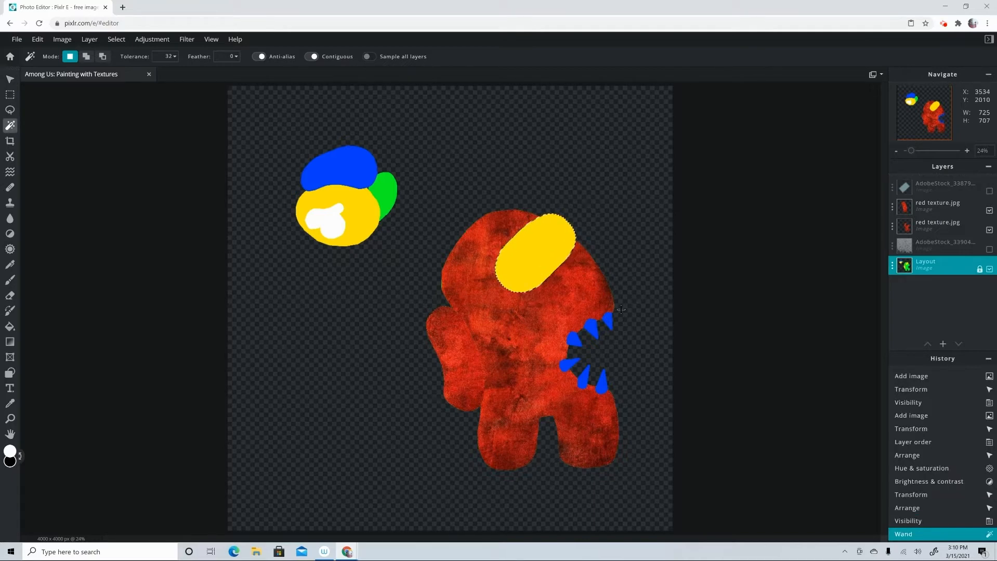
{"action": "left_click", "coordinate": [945, 186]}
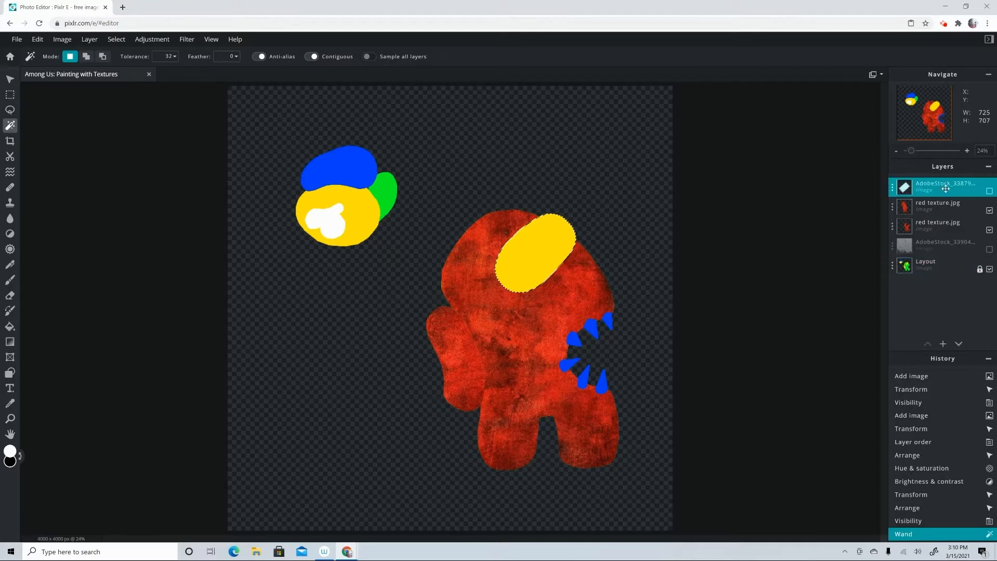
Show the light blue texture, clear everything outside the visor selection by inverting it, and deselect
{"action": "left_click", "coordinate": [990, 190]}
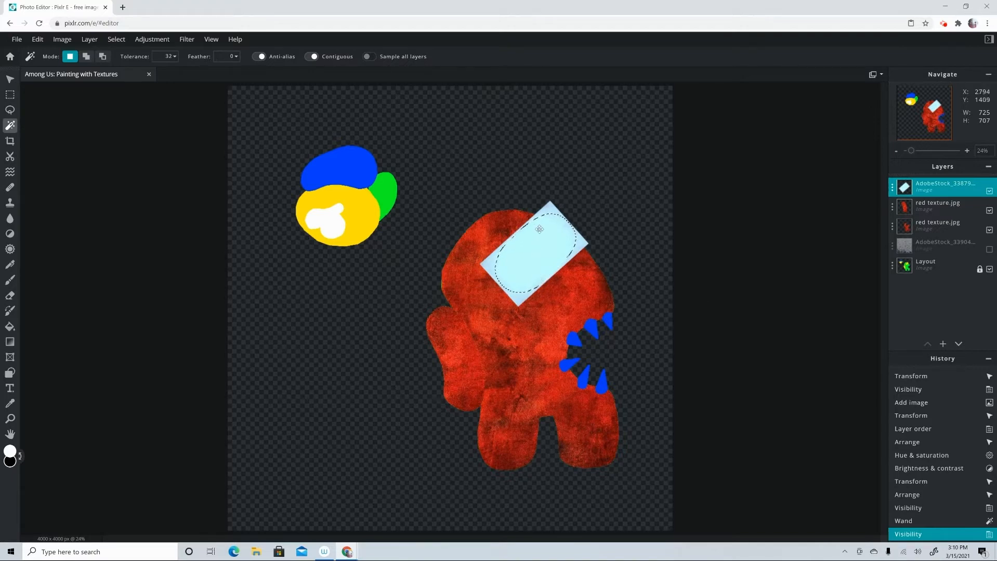
{"action": "key", "text": "alt"}
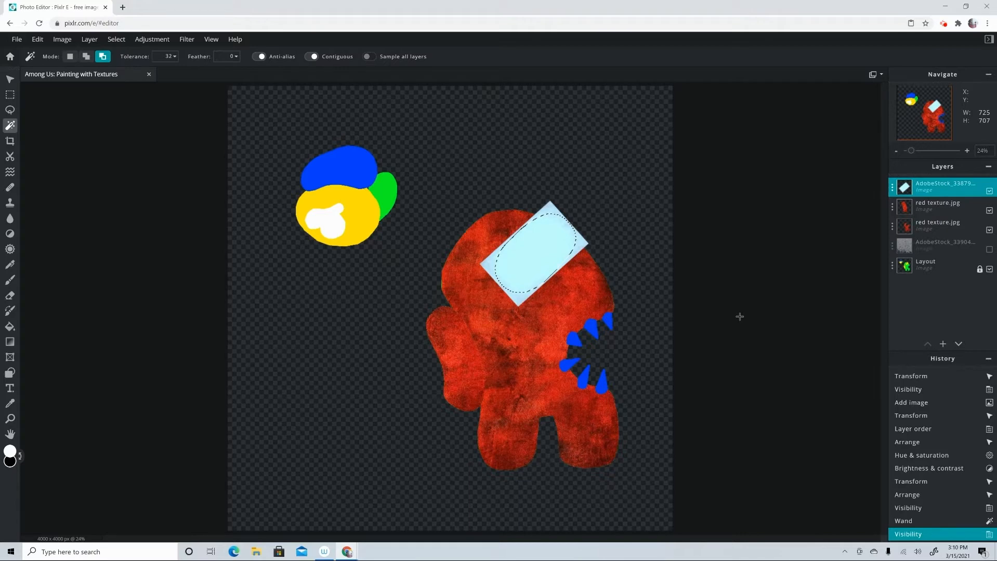
{"action": "key", "text": "ctrl+shift+i"}
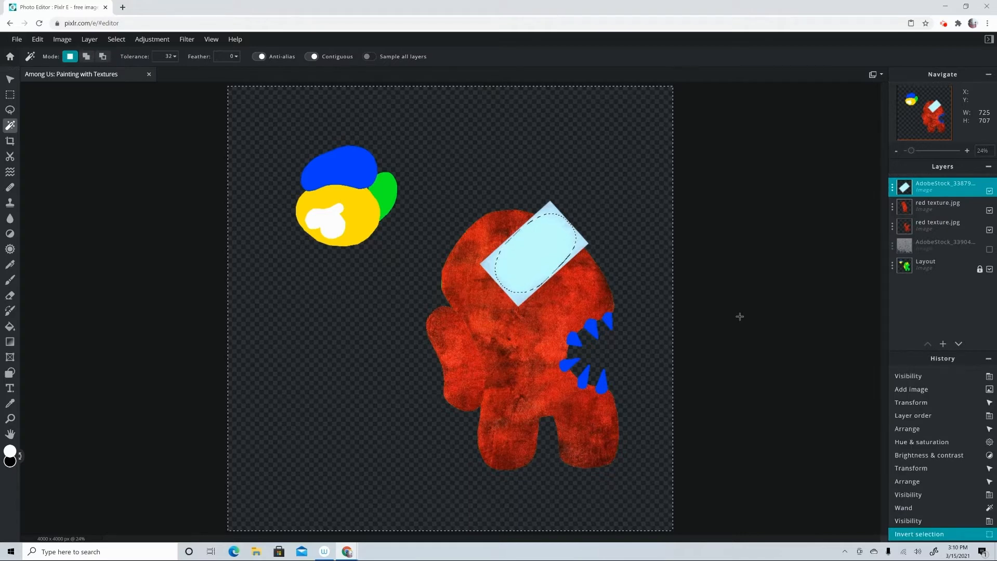
{"action": "key", "text": "Delete"}
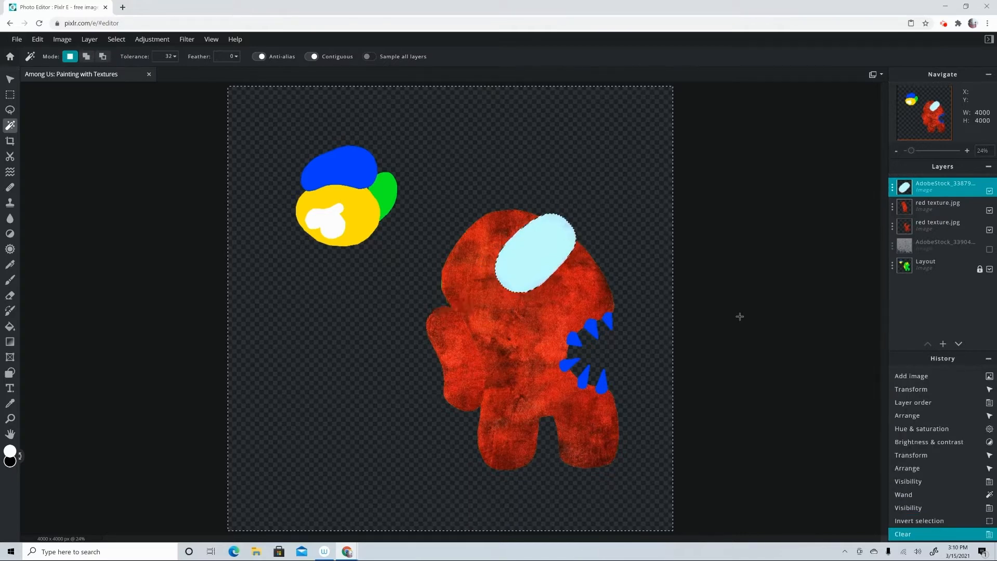
{"action": "key", "text": "ctrl+d"}
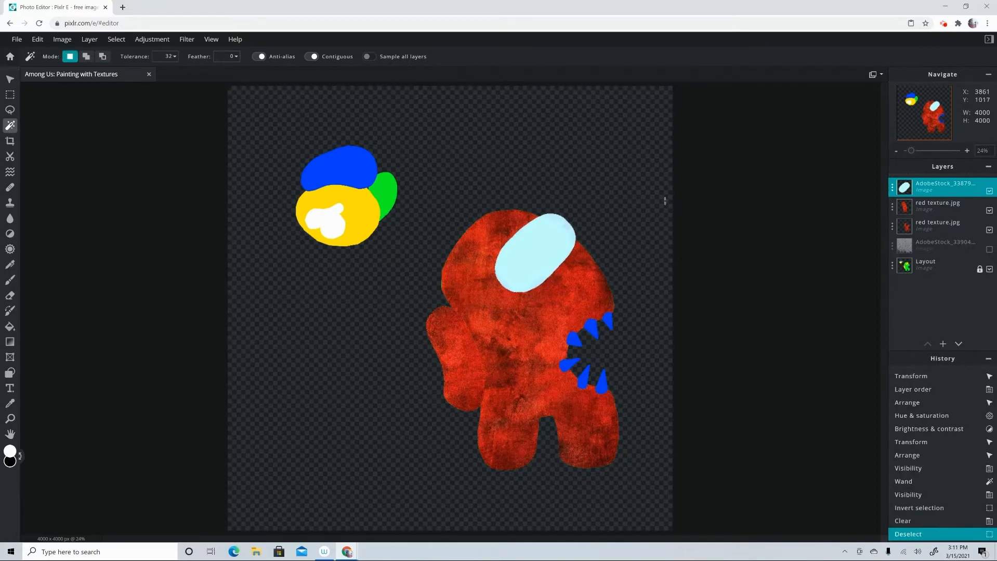
Add AdobeStock_339059246.jpeg from the Stock folder as an image layer and scale it to about 2384 × 1590 px over the blue teeth
{"action": "left_click", "coordinate": [943, 344]}
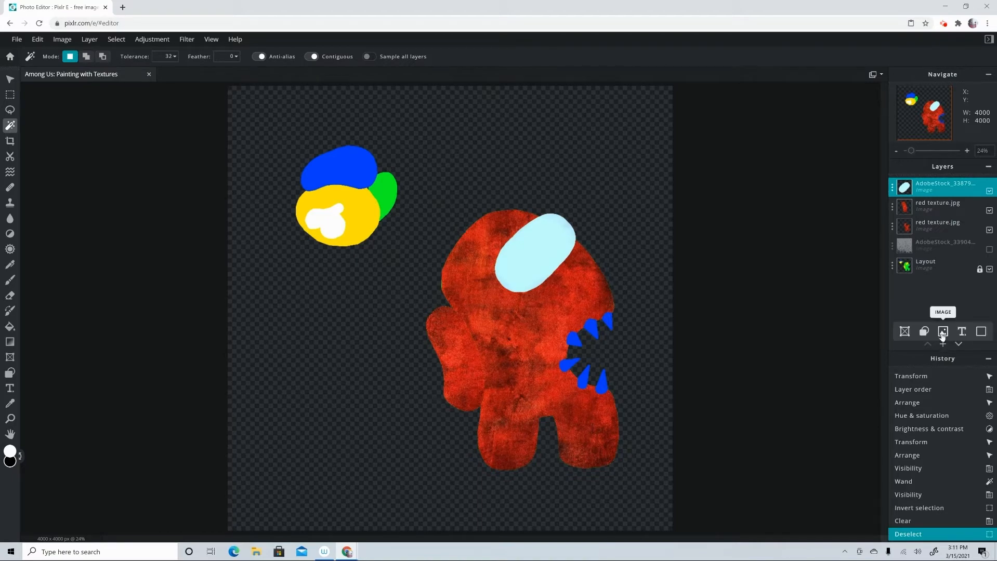
{"action": "left_click", "coordinate": [942, 345]}
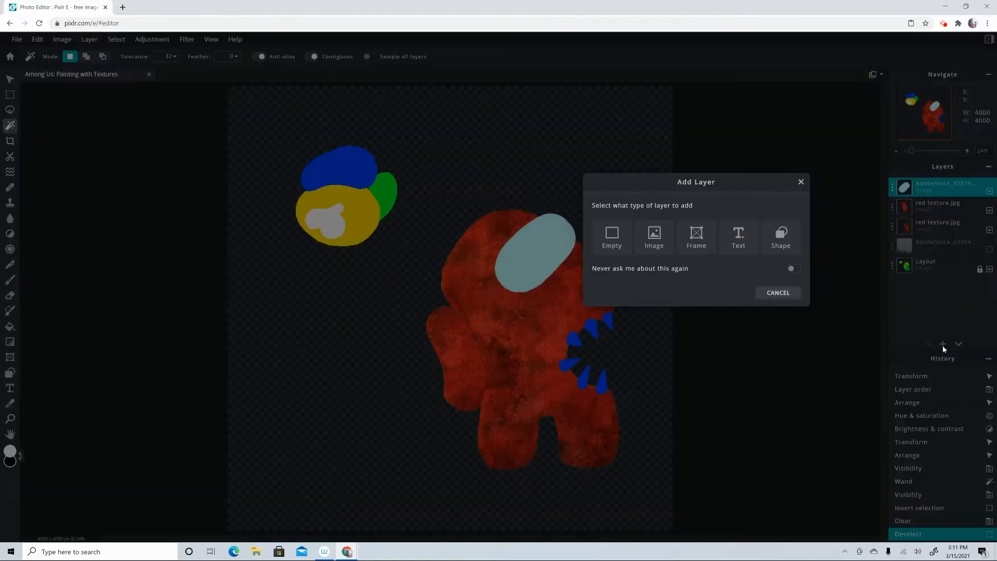
{"action": "left_click", "coordinate": [653, 236]}
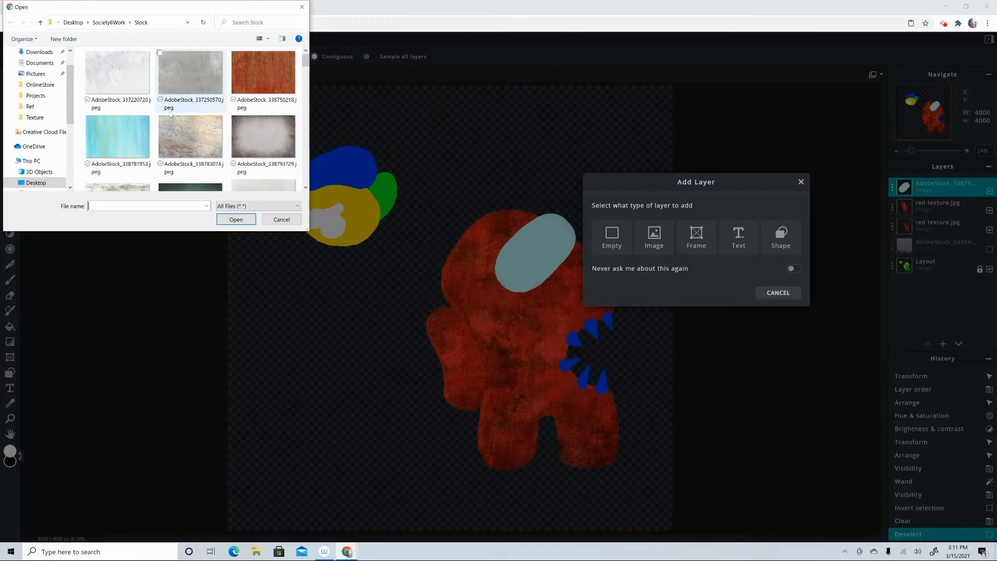
{"action": "scroll", "coordinate": [171, 115], "scroll_direction": "down", "scroll_amount": 3}
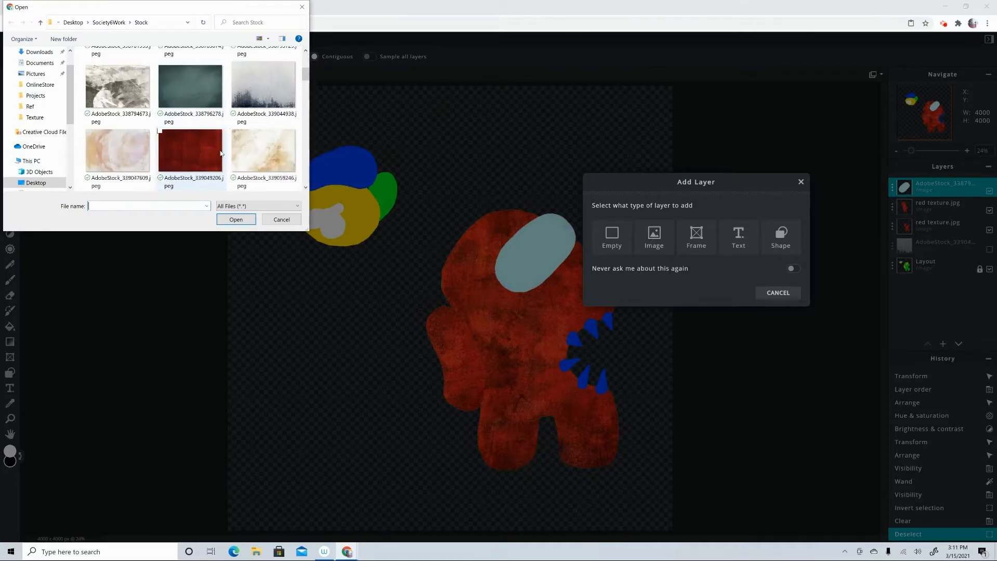
{"action": "left_click", "coordinate": [271, 157]}
{"action": "left_click", "coordinate": [236, 220]}
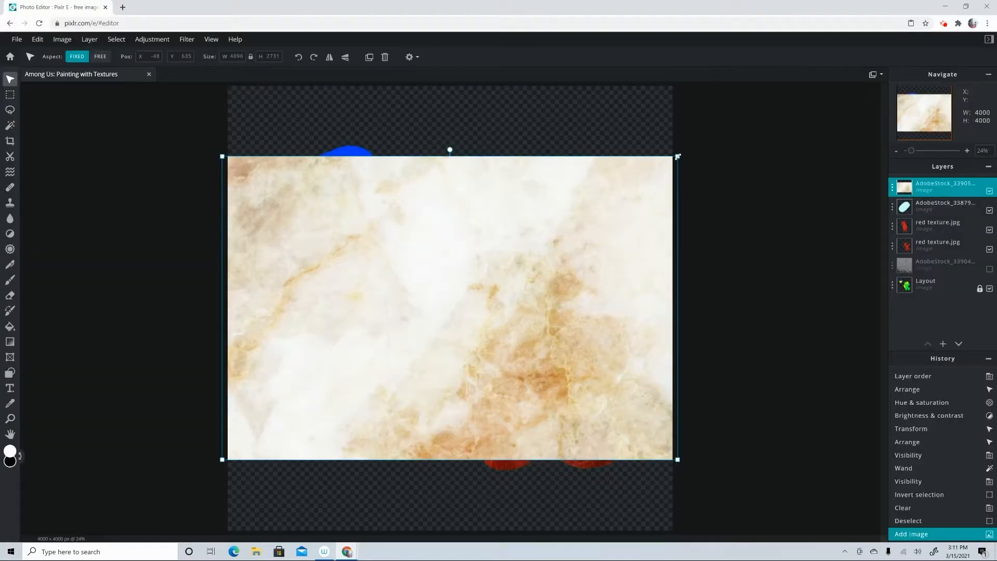
{"action": "left_click_drag", "start_coordinate": [676, 156], "coordinate": [488, 283]}
{"action": "left_click_drag", "start_coordinate": [415, 354], "coordinate": [580, 307]}
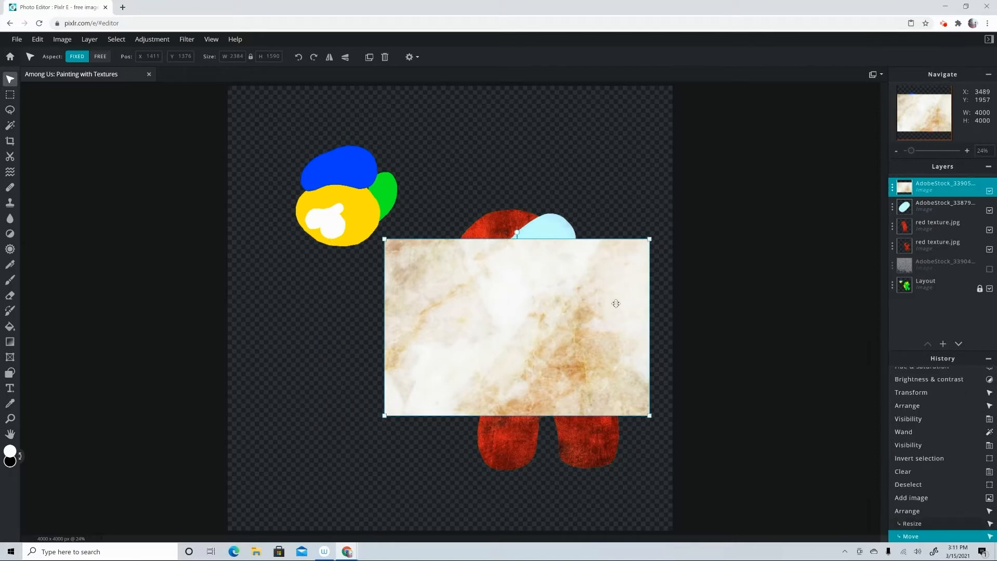
Hide the marble texture and select all six blue teeth on the Layout layer using the Wand and polygonal Lasso in add mode
{"action": "left_click", "coordinate": [989, 192]}
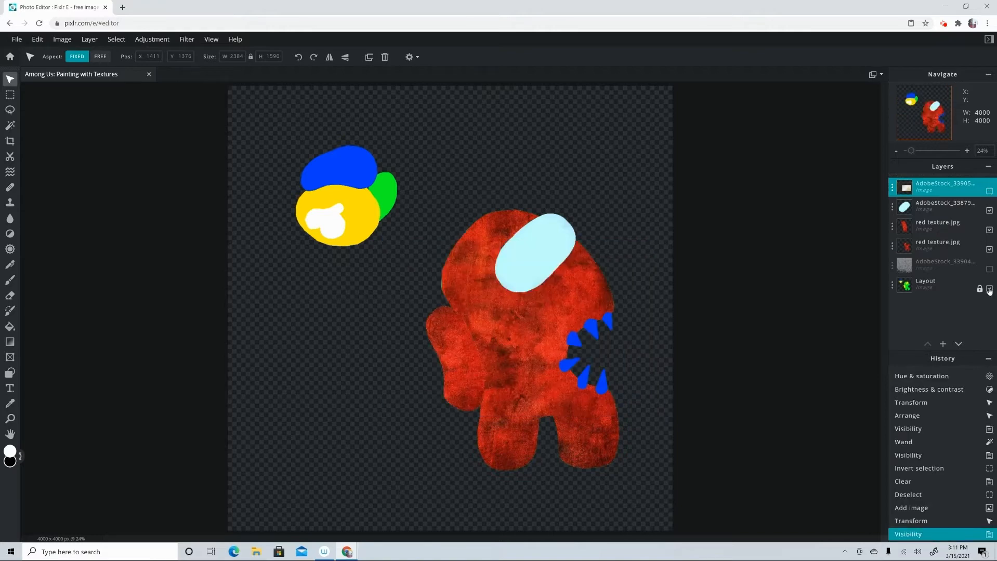
{"action": "left_click", "coordinate": [912, 288]}
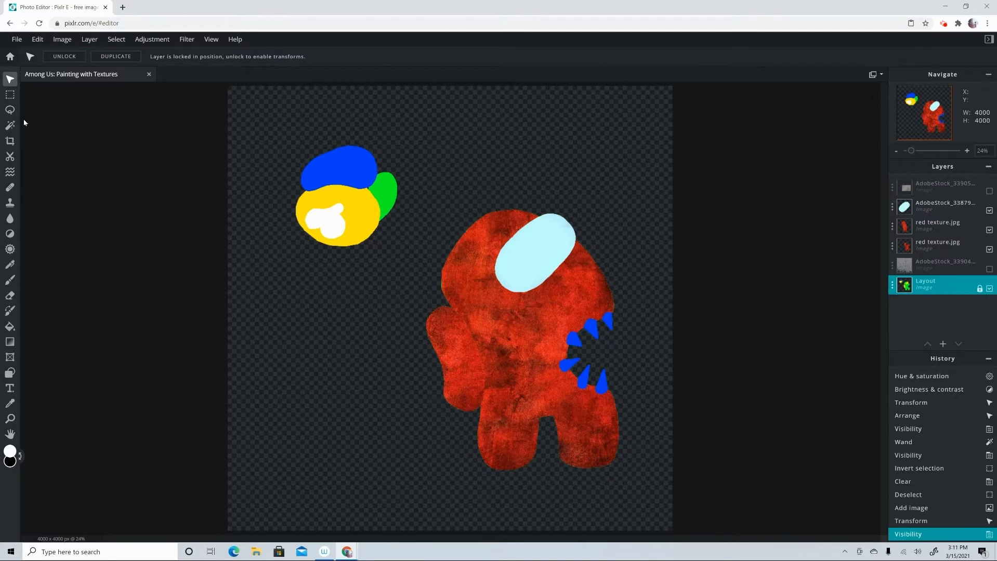
{"action": "left_click", "coordinate": [9, 126]}
{"action": "left_click", "coordinate": [574, 340]}
{"action": "left_click", "coordinate": [569, 364], "text": "shift"}
{"action": "left_click", "coordinate": [593, 329]}
{"action": "left_click", "coordinate": [608, 320]}
{"action": "left_click", "coordinate": [584, 377]}
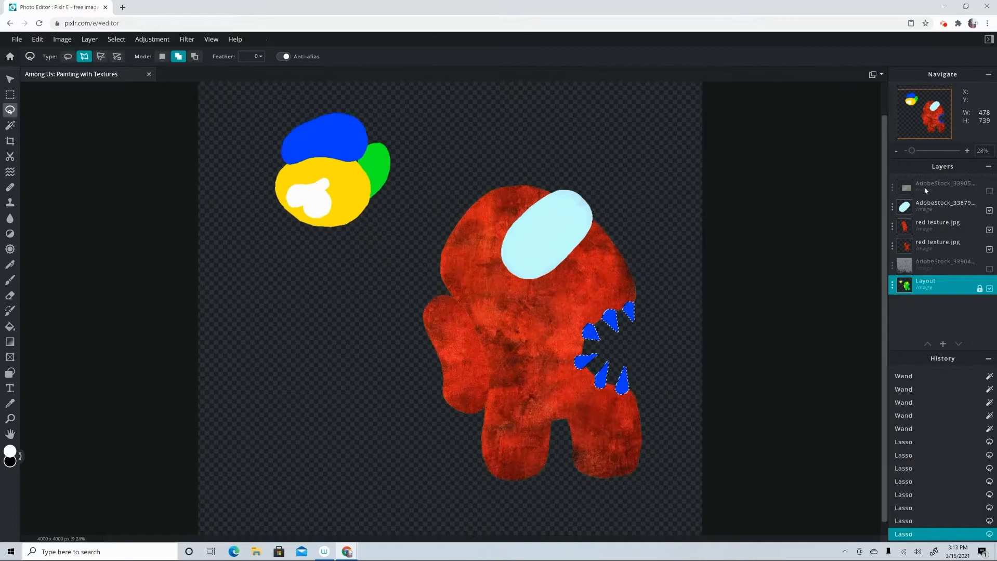
Show the marble texture layer, clear everything outside the teeth by inverting the selection, and deselect
{"action": "left_click", "coordinate": [925, 191]}
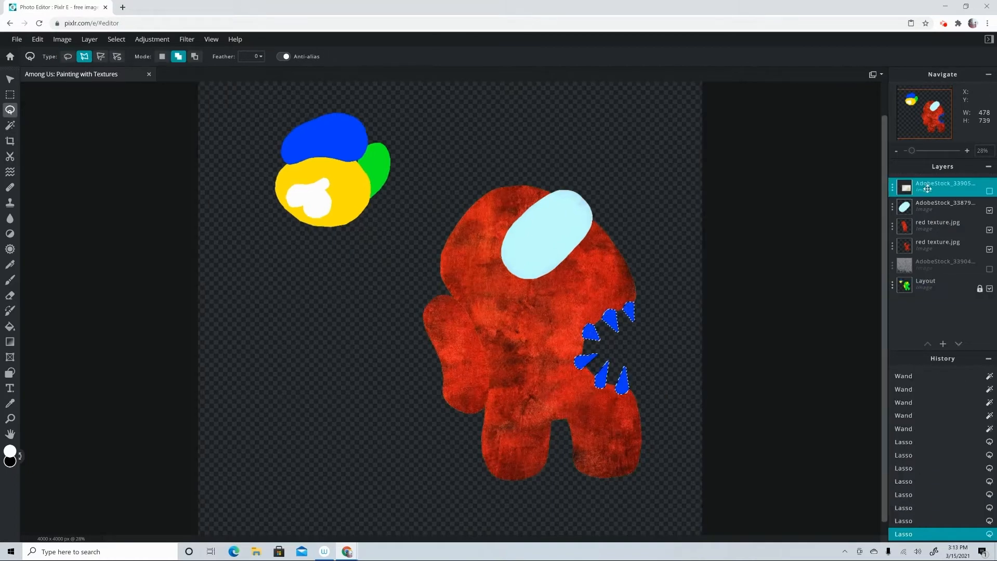
{"action": "left_click", "coordinate": [990, 192]}
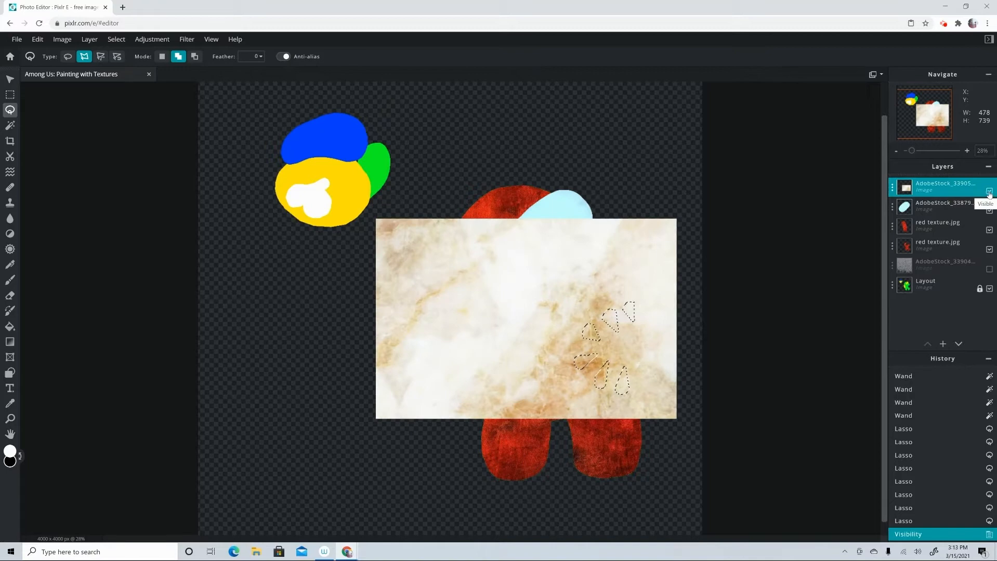
{"action": "key", "text": "alt"}
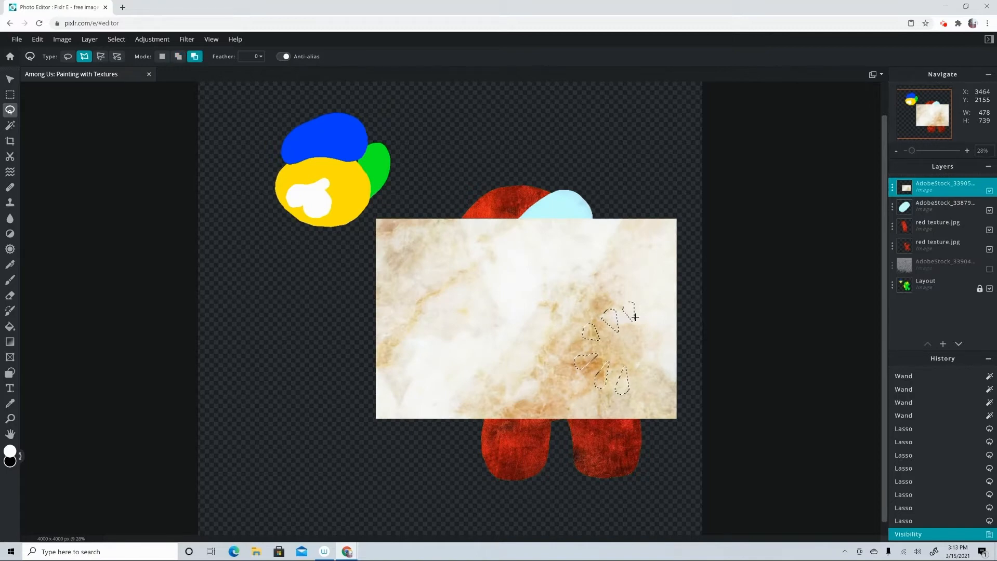
{"action": "key", "text": "ctrl+shift+i"}
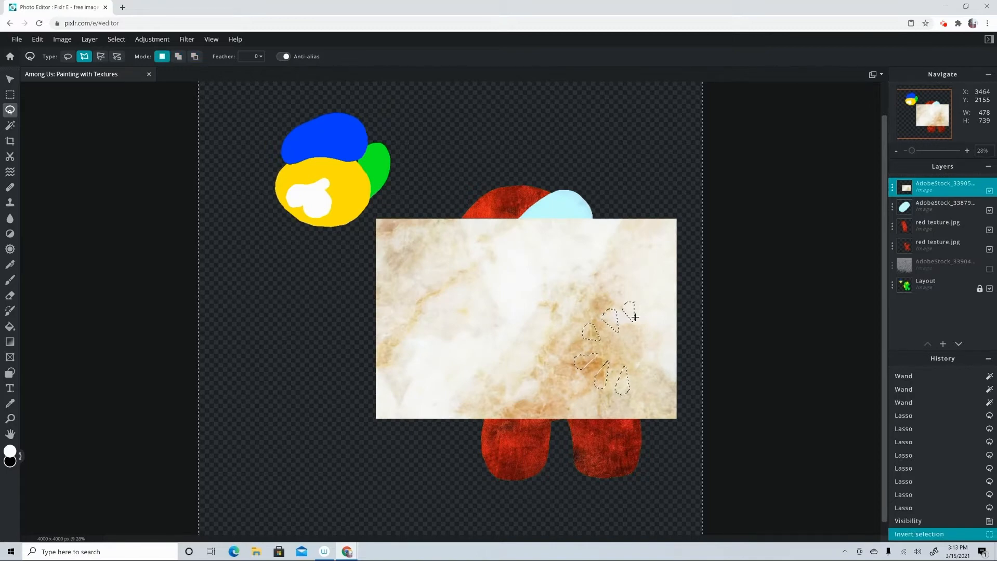
{"action": "key", "text": "Delete"}
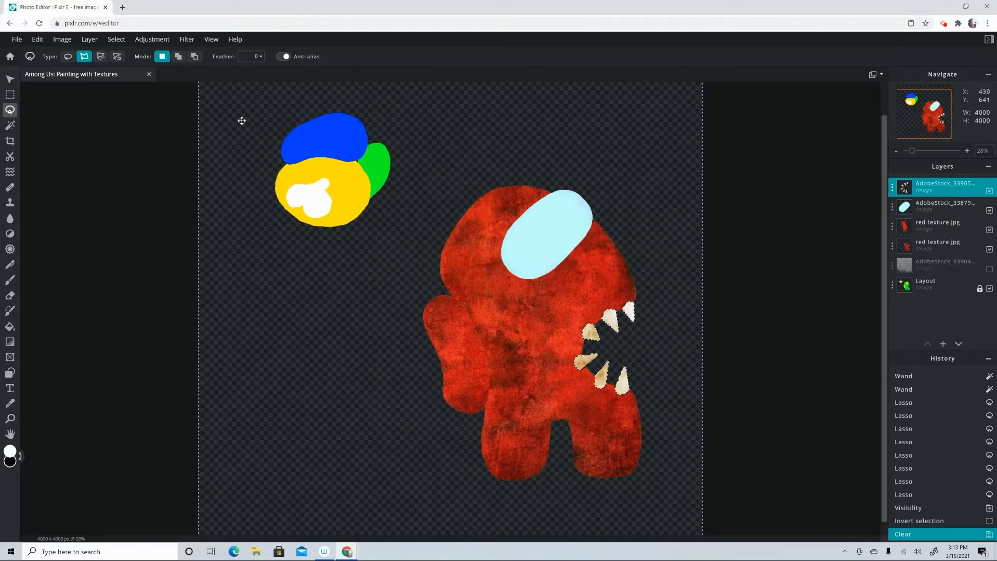
{"action": "left_click", "coordinate": [116, 41]}
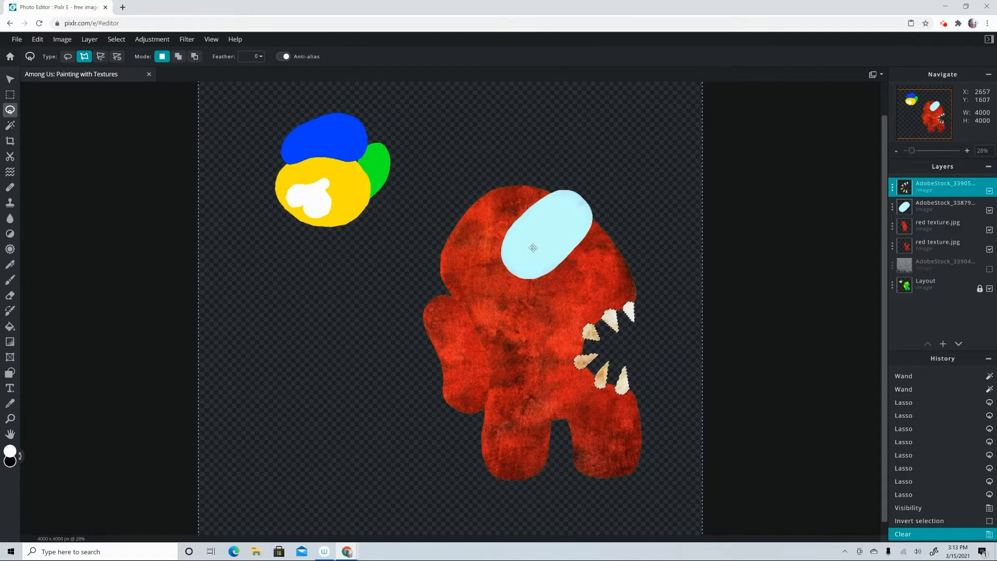
{"action": "key", "text": "ctrl+d"}
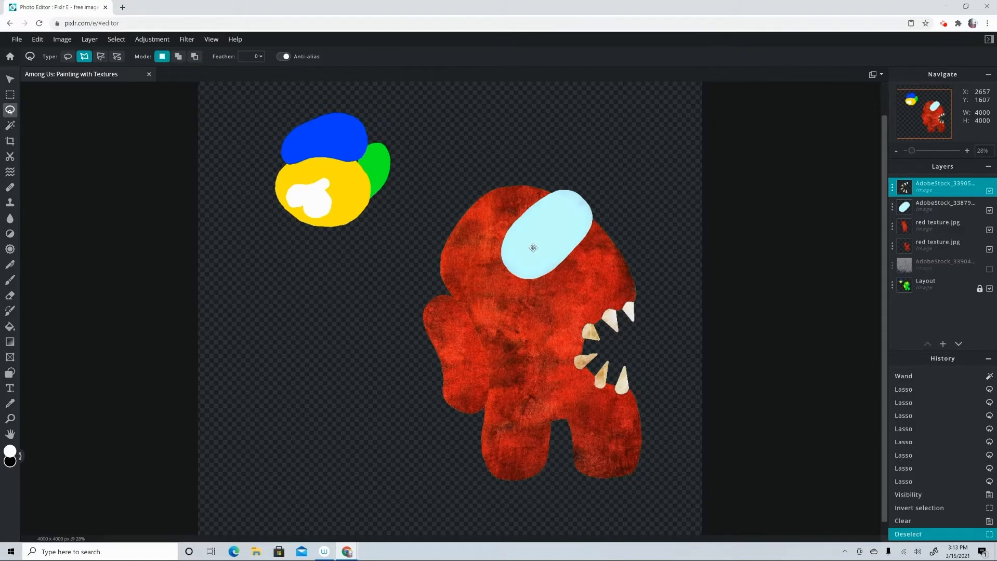
Add the streaked blue texture AdobeStock_338781953.jpeg from the Stock folder as an image layer
{"action": "left_click", "coordinate": [942, 344]}
{"action": "left_click", "coordinate": [655, 236]}
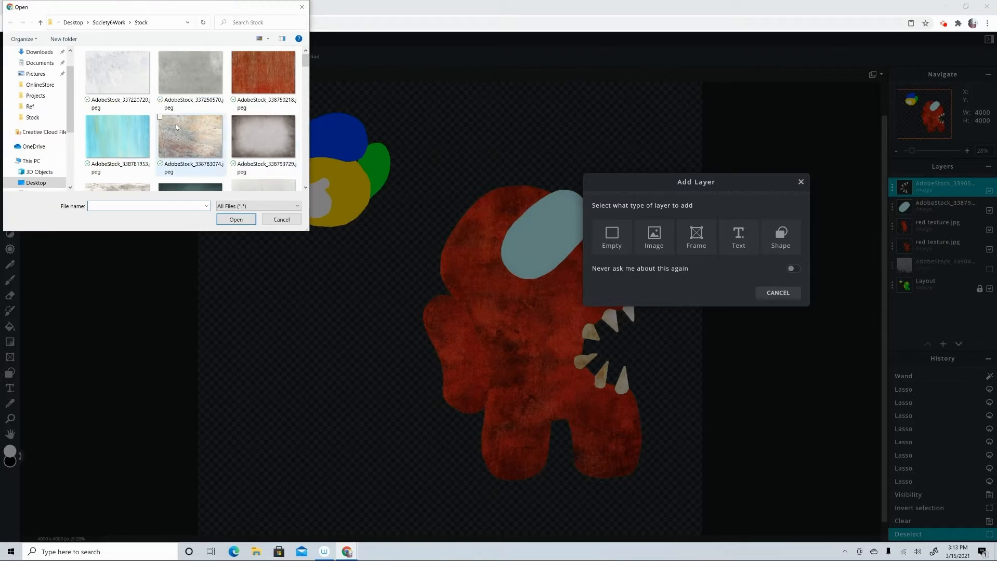
{"action": "left_click", "coordinate": [109, 142]}
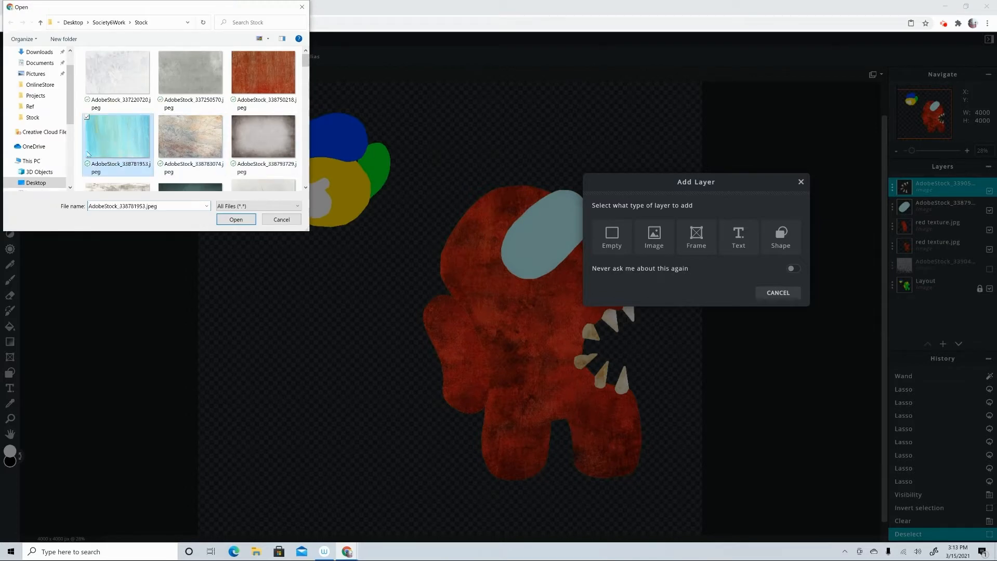
{"action": "left_click", "coordinate": [234, 219]}
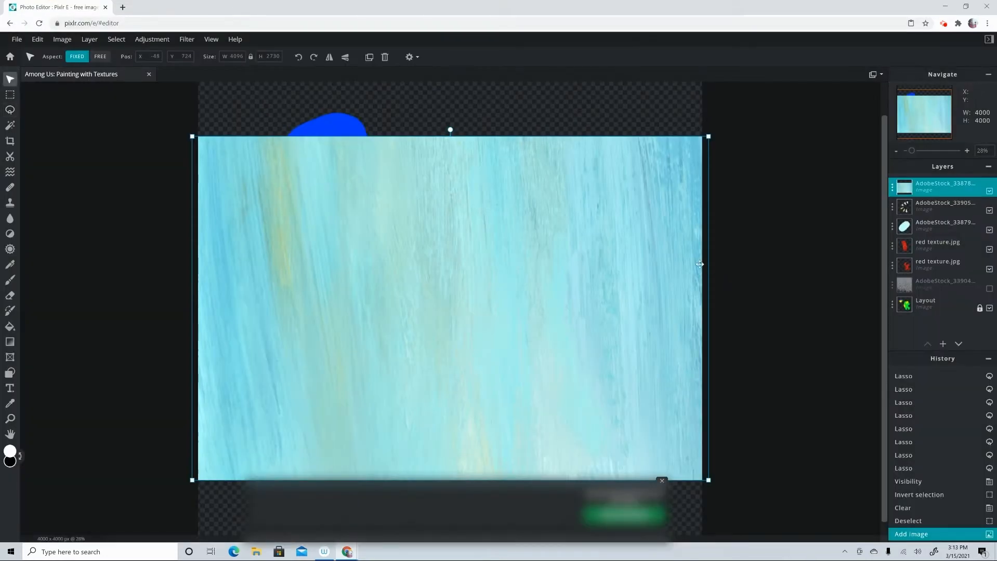
Scale the streaked blue texture to about 1540 × 1026 px and move it over the character's visor
{"action": "left_click_drag", "start_coordinate": [708, 137], "coordinate": [556, 238]}
{"action": "left_click", "coordinate": [662, 480]}
{"action": "left_click_drag", "start_coordinate": [349, 373], "coordinate": [448, 299]}
{"action": "left_click_drag", "start_coordinate": [647, 167], "coordinate": [621, 187]}
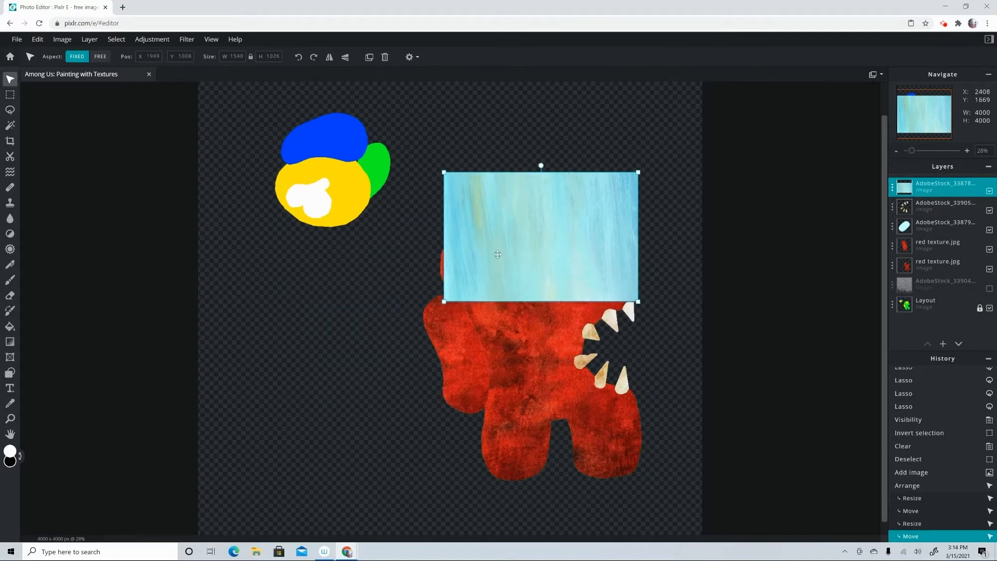
{"action": "mouse_move", "coordinate": [560, 256]}
{"action": "left_mouse_down"}
{"action": "mouse_move", "coordinate": [593, 377]}
{"action": "mouse_move", "coordinate": [573, 253]}
{"action": "left_mouse_up"}
Free transform the streaked blue texture to 331.7° rotation and shift it slightly to cover the tilted visor
{"action": "left_click", "coordinate": [38, 39]}
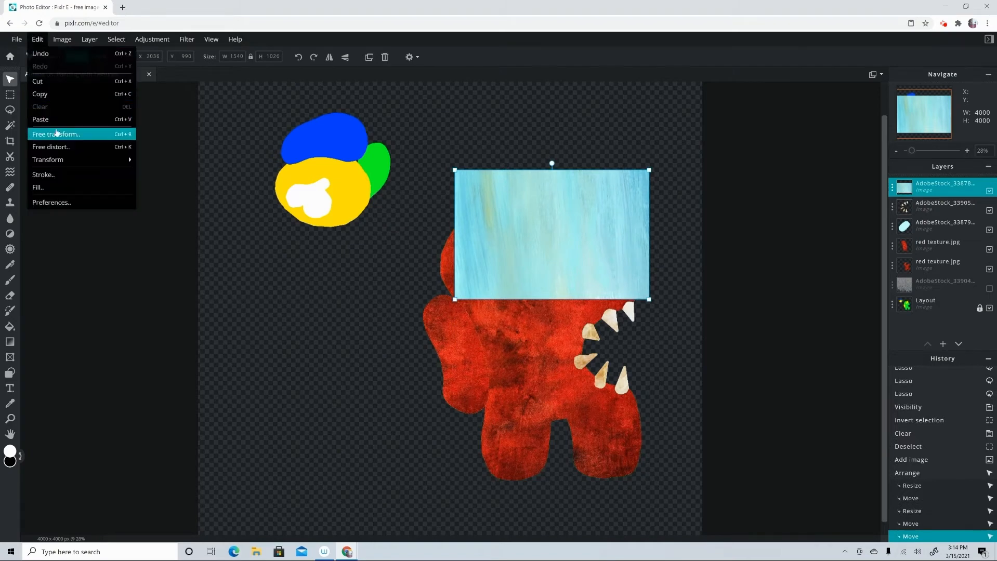
{"action": "left_click", "coordinate": [57, 134]}
{"action": "left_click_drag", "start_coordinate": [422, 147], "coordinate": [428, 218]}
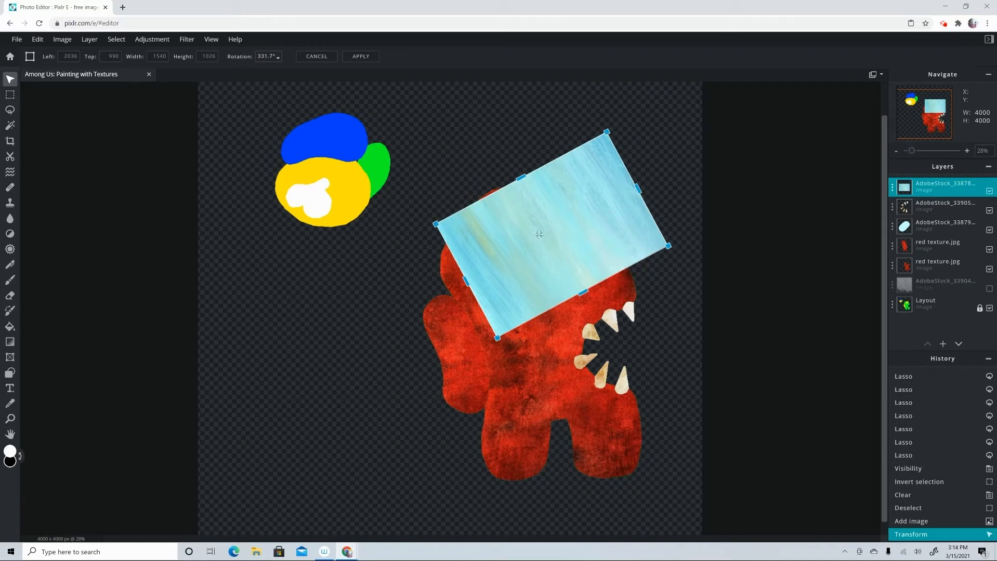
{"action": "left_click_drag", "start_coordinate": [563, 245], "coordinate": [564, 254]}
{"action": "key", "text": "Return"}
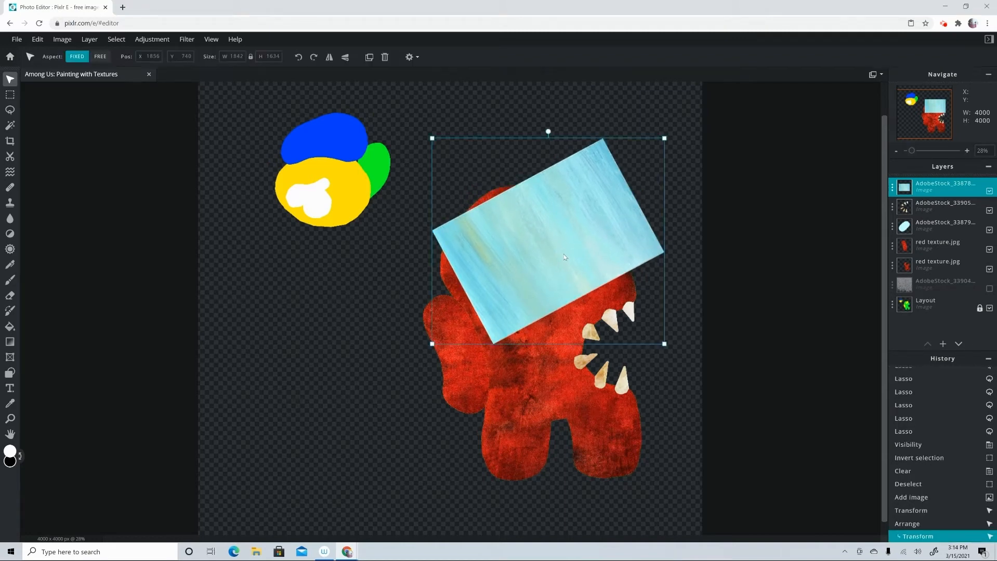
Select the visor shape on the Layout layer with the Wand, hide both blue textures, and make the streaked texture layer active
{"action": "left_click", "coordinate": [939, 229]}
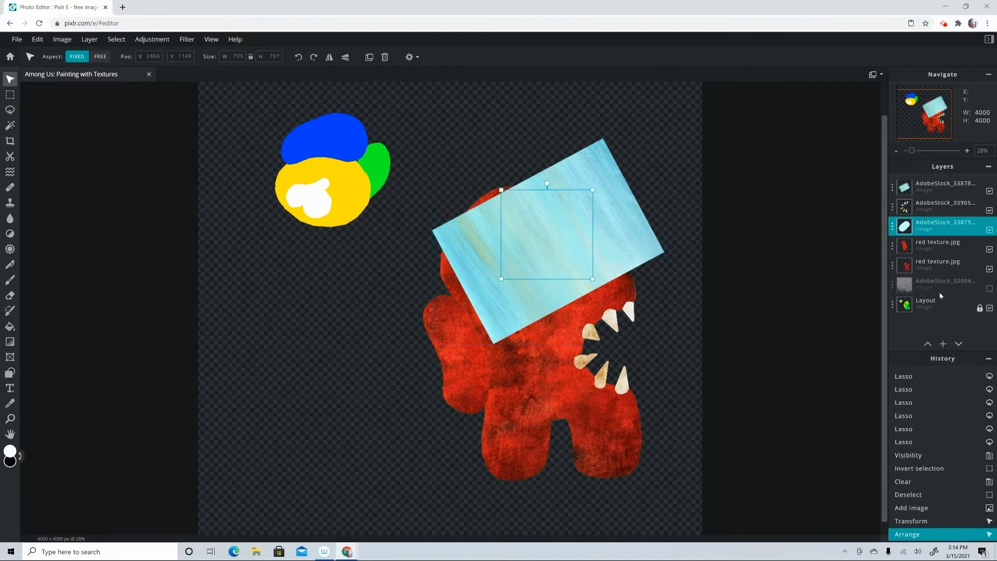
{"action": "left_click", "coordinate": [938, 309]}
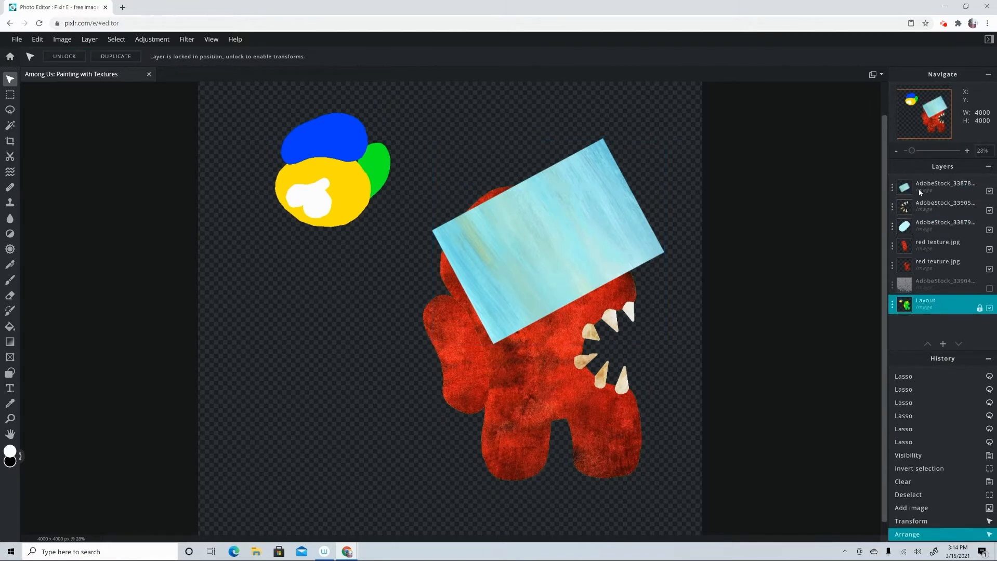
{"action": "left_click", "coordinate": [989, 191]}
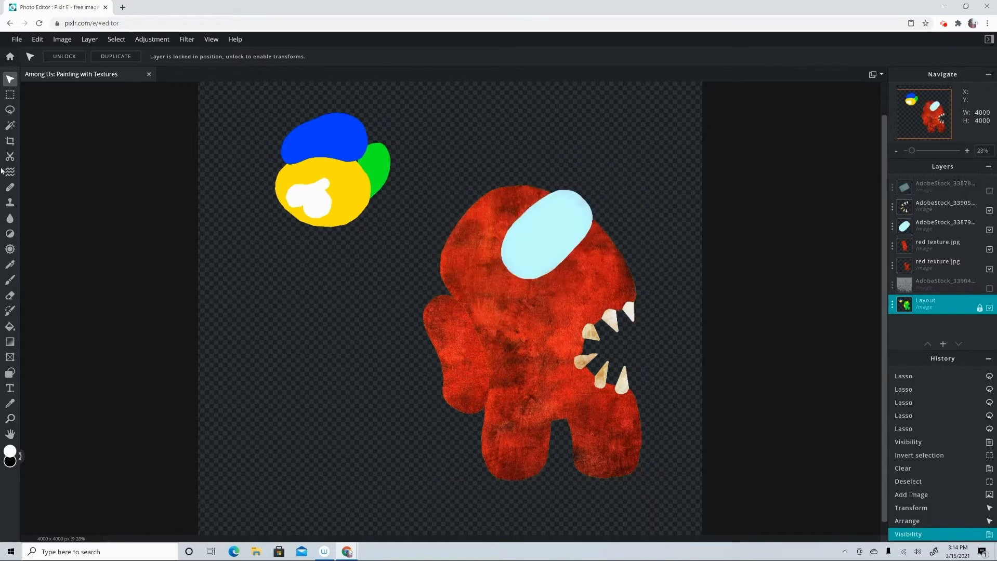
{"action": "left_click", "coordinate": [8, 127]}
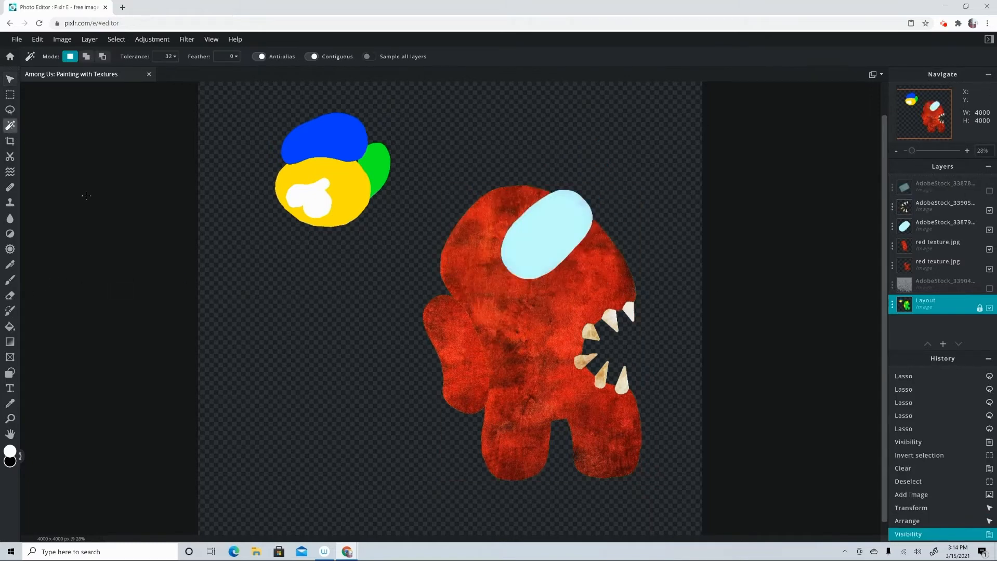
{"action": "left_click", "coordinate": [549, 236]}
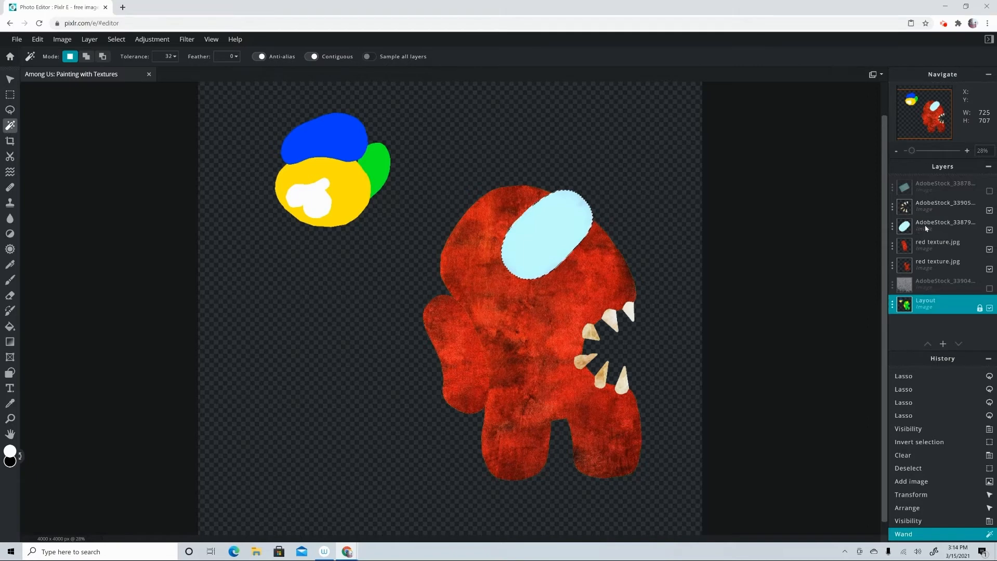
{"action": "left_click", "coordinate": [990, 231]}
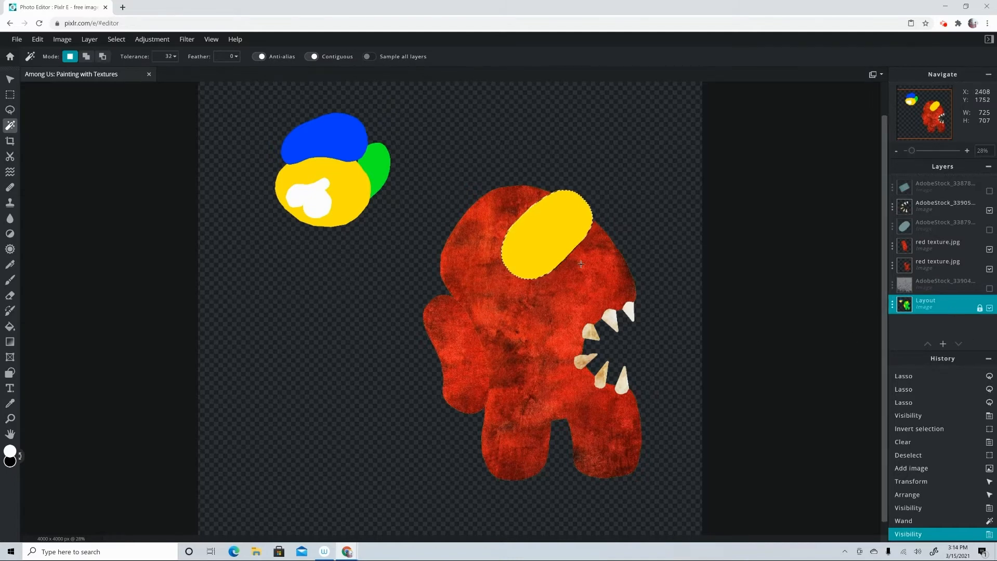
{"action": "left_click", "coordinate": [933, 189]}
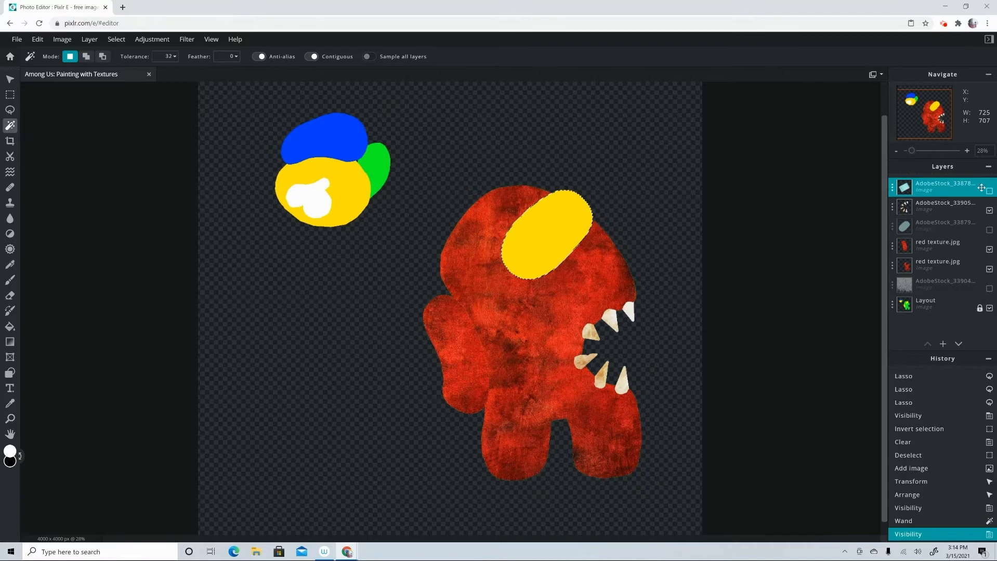
Show the streaked blue texture, clear everything outside the visor selection, and deselect
{"action": "left_click", "coordinate": [989, 191]}
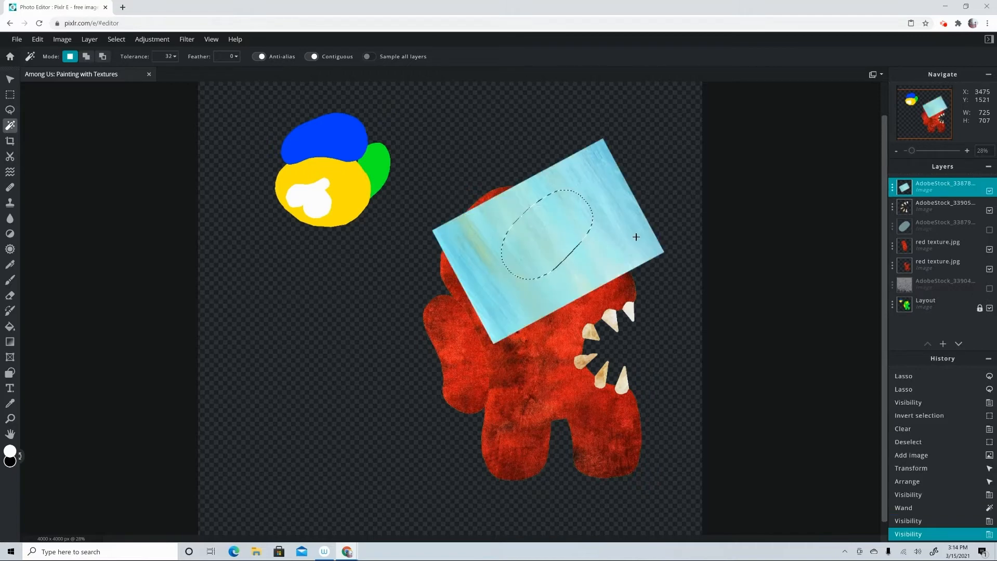
{"action": "key", "text": "alt"}
{"action": "key", "text": "ctrl+shift+i"}
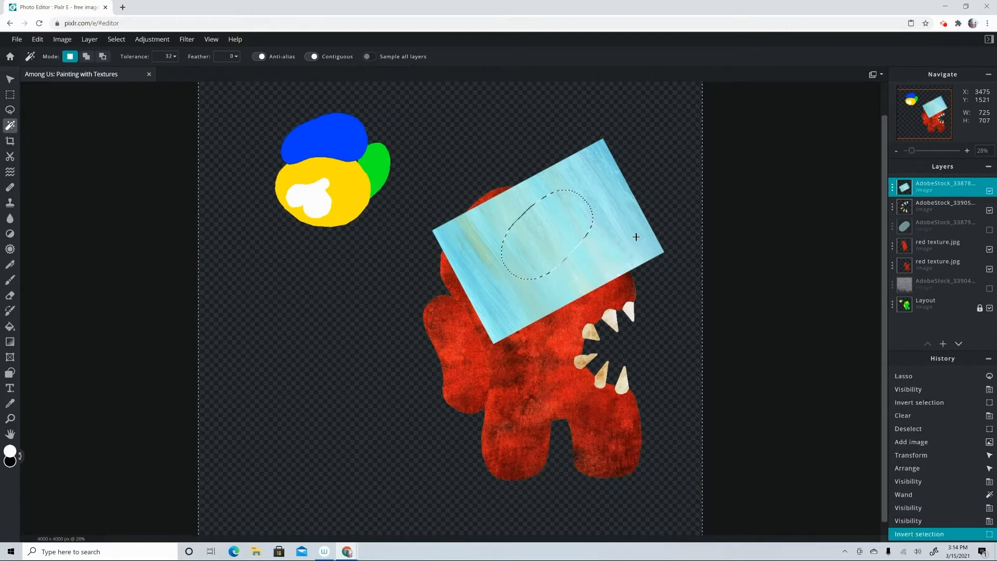
{"action": "key", "text": "Delete"}
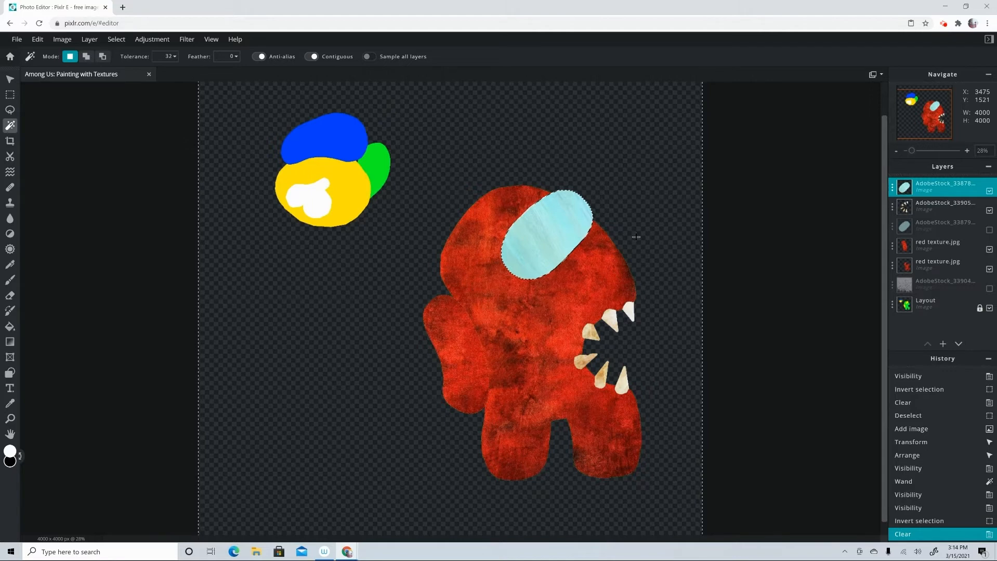
{"action": "key", "text": "alt"}
{"action": "key", "text": "ctrl+d"}
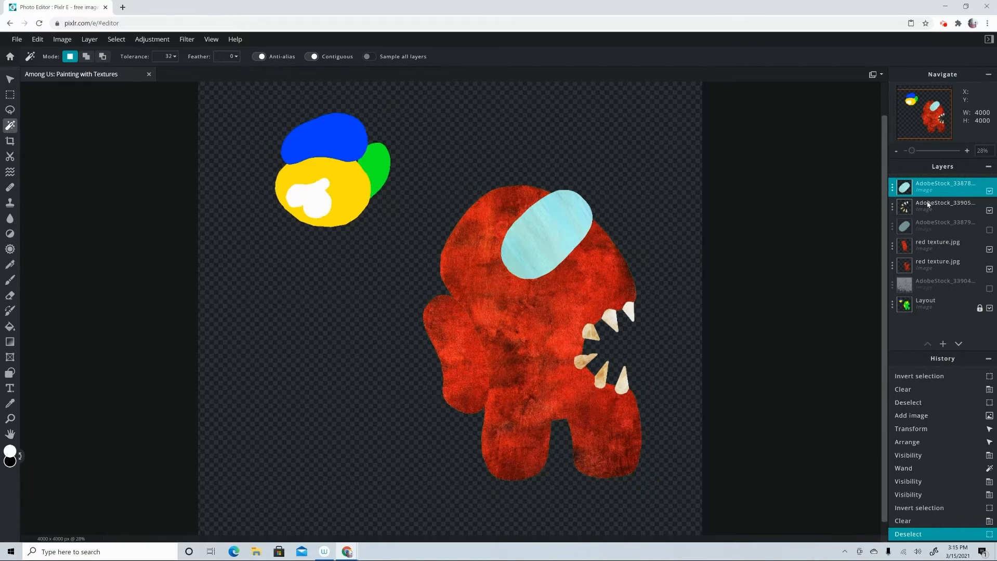
Delete the hidden blue texture layer AdobeStock_338793729.jpeg and show the grey wall texture layer behind the character
{"action": "left_click", "coordinate": [945, 227]}
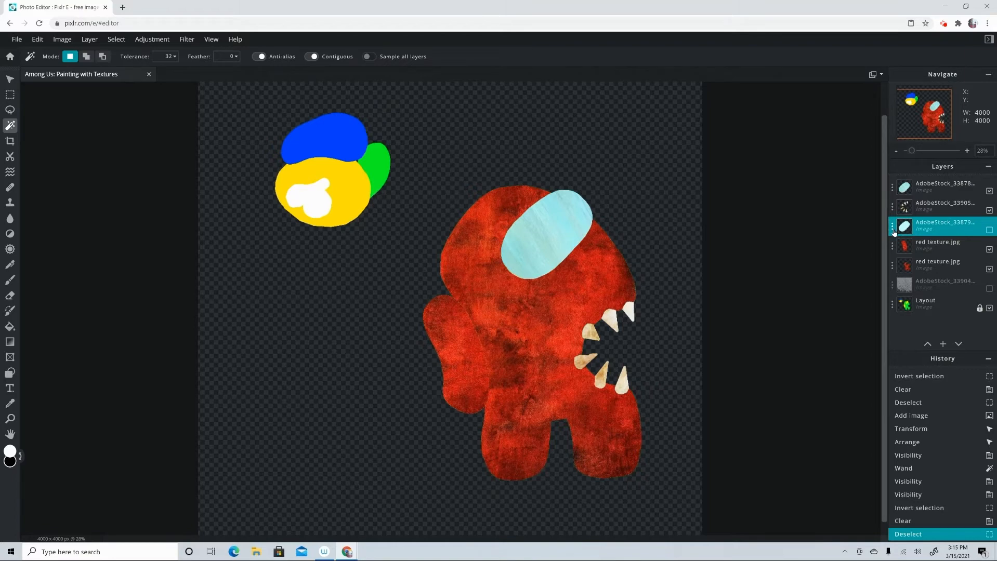
{"action": "left_click", "coordinate": [894, 231]}
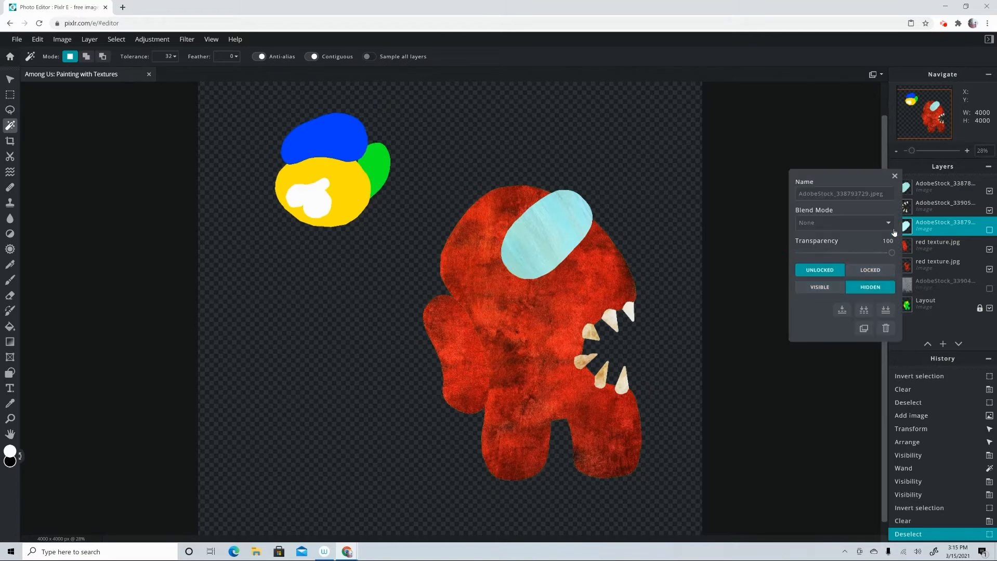
{"action": "left_click", "coordinate": [886, 329]}
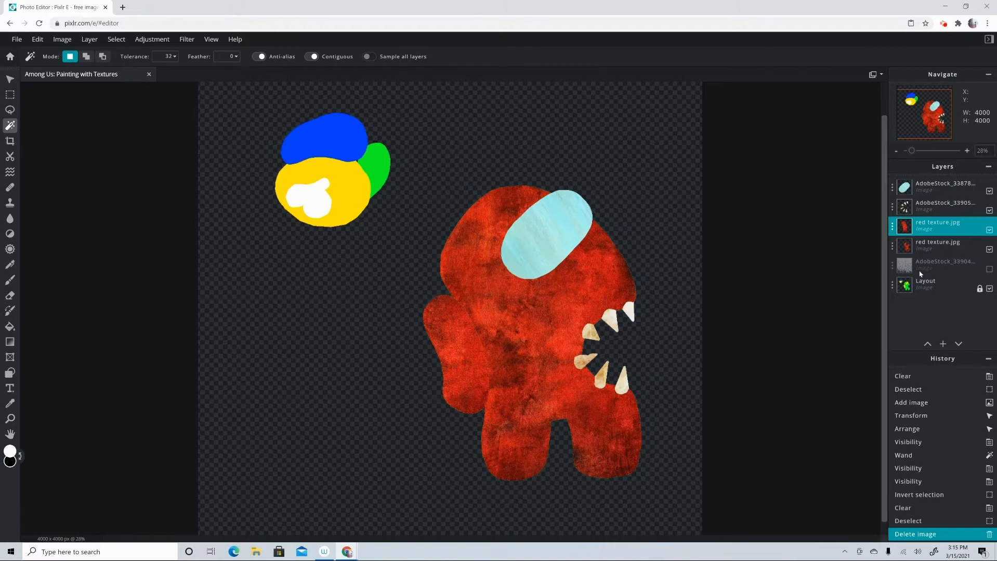
{"action": "left_click", "coordinate": [944, 186]}
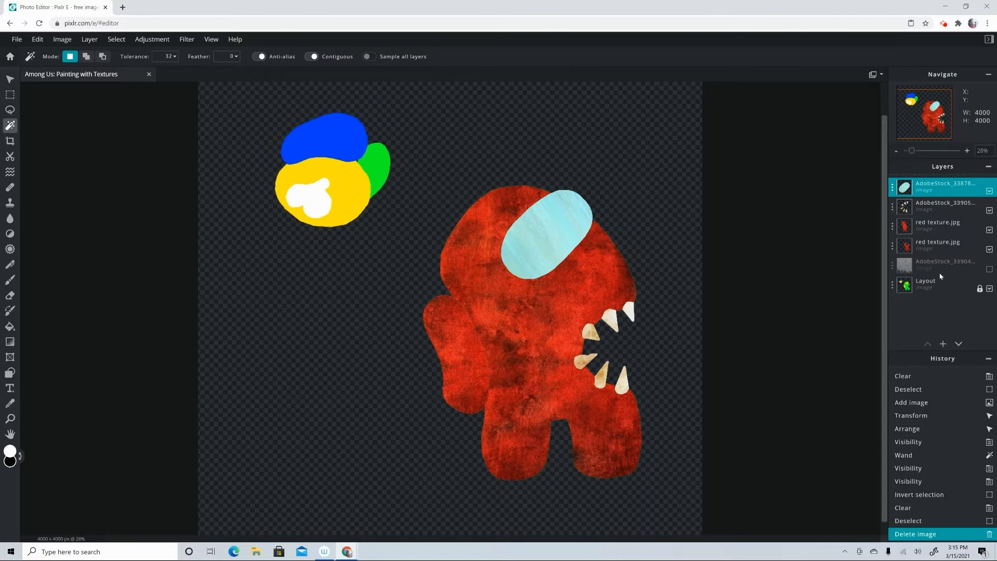
{"action": "left_click", "coordinate": [989, 270]}
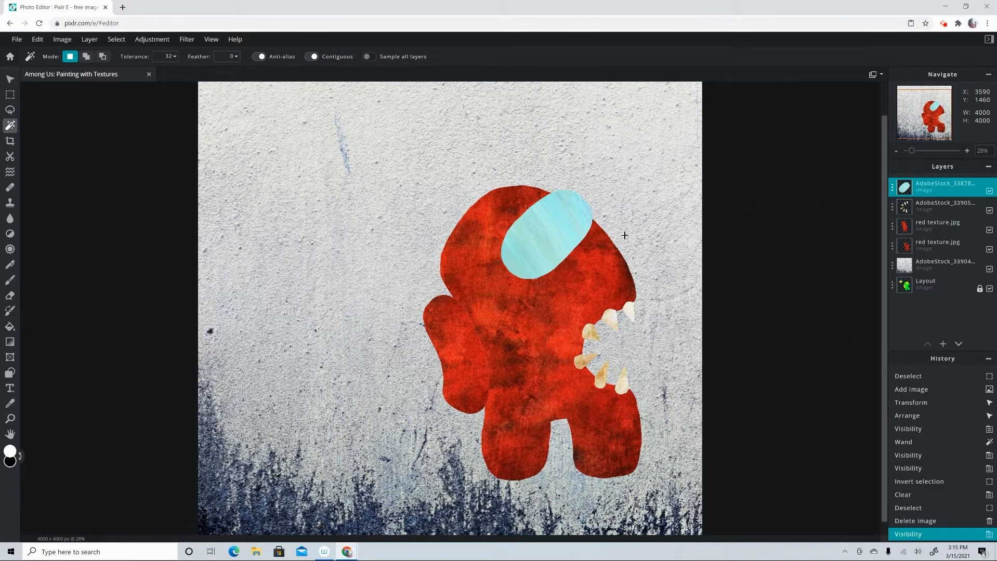
Start a Drop shadow on the streaked blue visor layer with 100% opacity and 0 px blur
{"action": "left_click", "coordinate": [186, 40]}
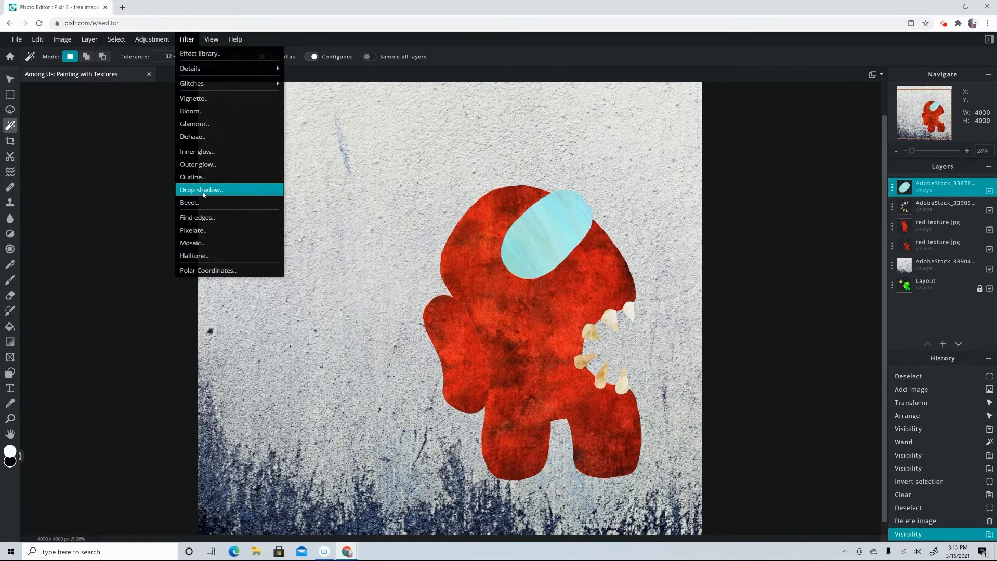
{"action": "left_click", "coordinate": [203, 190]}
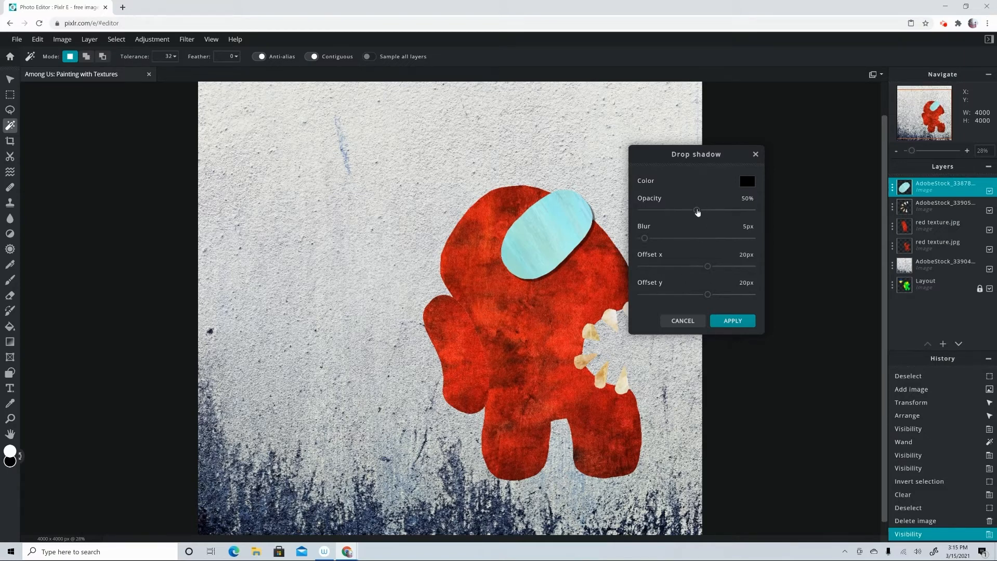
{"action": "left_click_drag", "start_coordinate": [697, 210], "coordinate": [783, 212]}
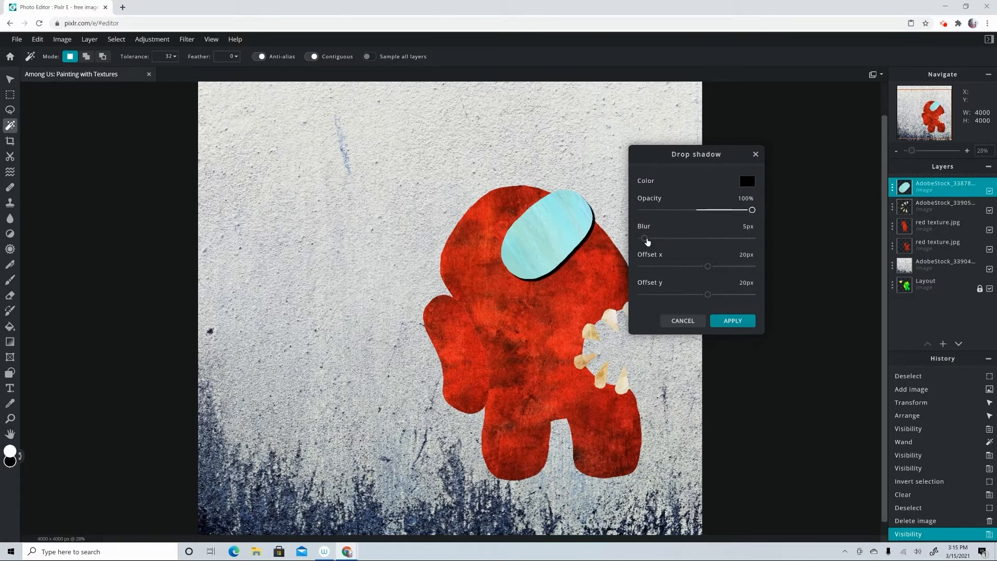
{"action": "mouse_move", "coordinate": [646, 240]}
{"action": "left_mouse_down"}
{"action": "mouse_move", "coordinate": [712, 240]}
{"action": "mouse_move", "coordinate": [638, 241]}
{"action": "left_mouse_up"}
Try dark blue #02007C as the visor's drop shadow colour
{"action": "left_click", "coordinate": [742, 182]}
{"action": "left_click_drag", "start_coordinate": [703, 219], "coordinate": [708, 241]}
{"action": "left_click", "coordinate": [720, 223]}
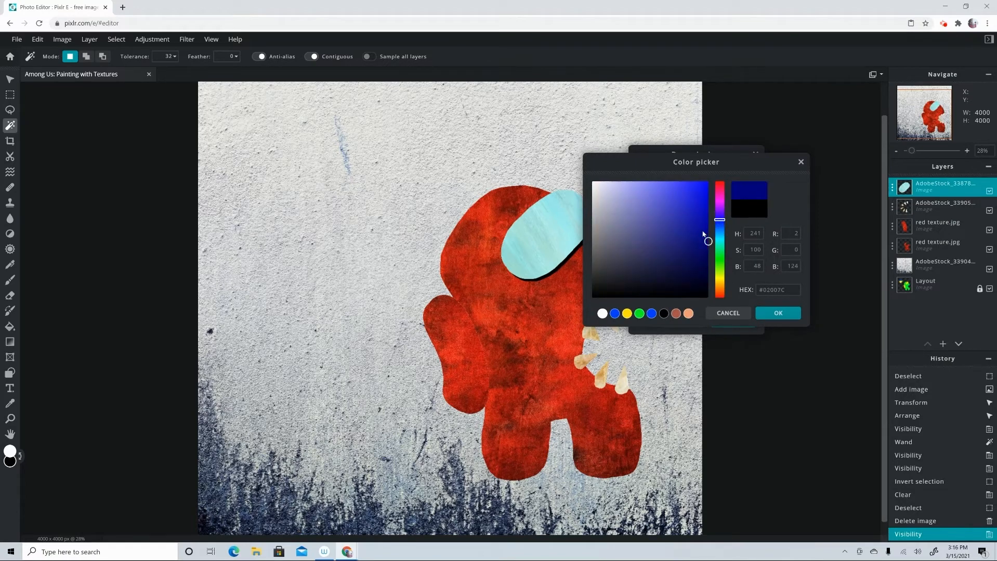
{"action": "left_click", "coordinate": [788, 314]}
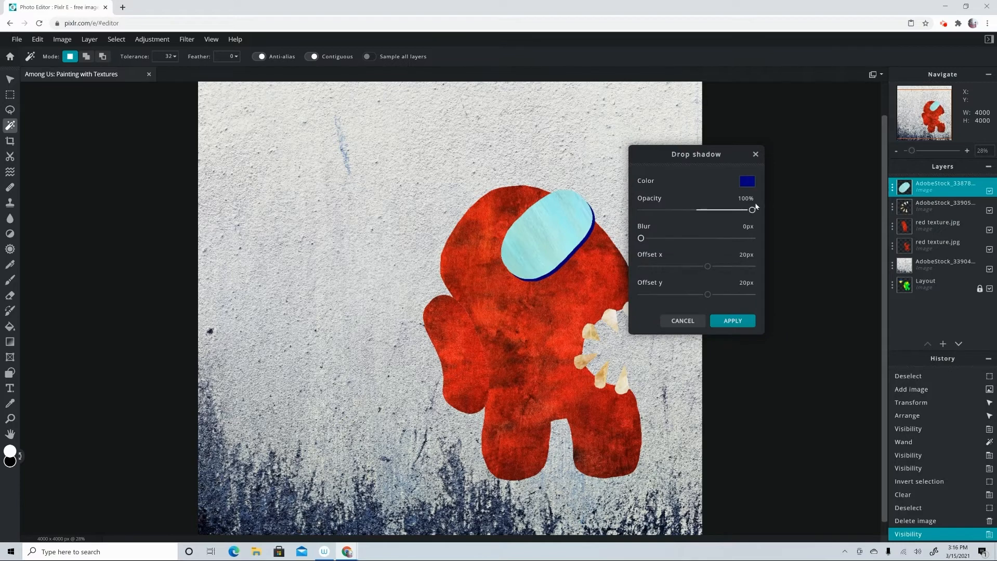
Make the visor's shadow near-black, offset it 0 px in x and 22 px in y, and apply it
{"action": "left_click", "coordinate": [747, 182]}
{"action": "left_click_drag", "start_coordinate": [703, 273], "coordinate": [703, 295]}
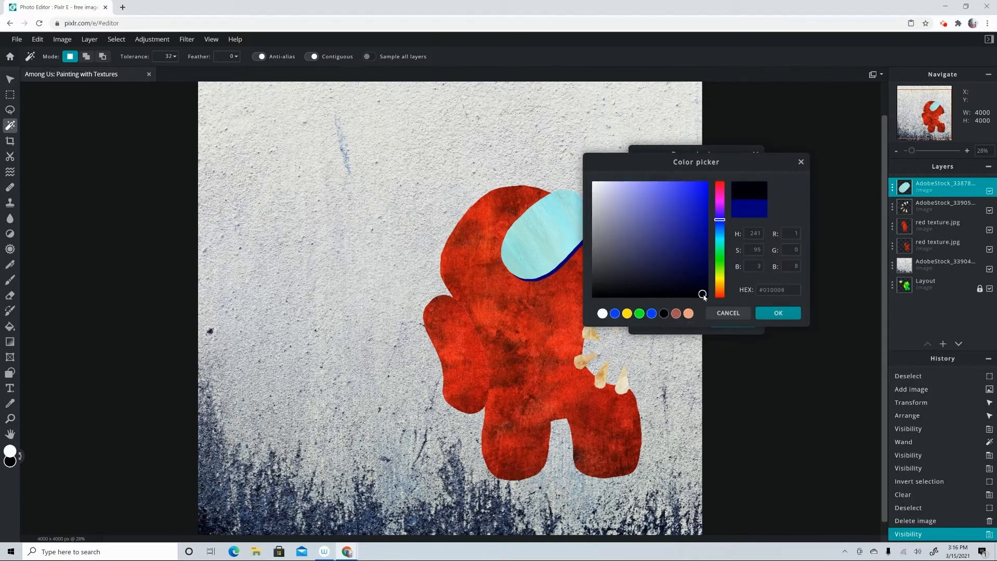
{"action": "left_click", "coordinate": [769, 314]}
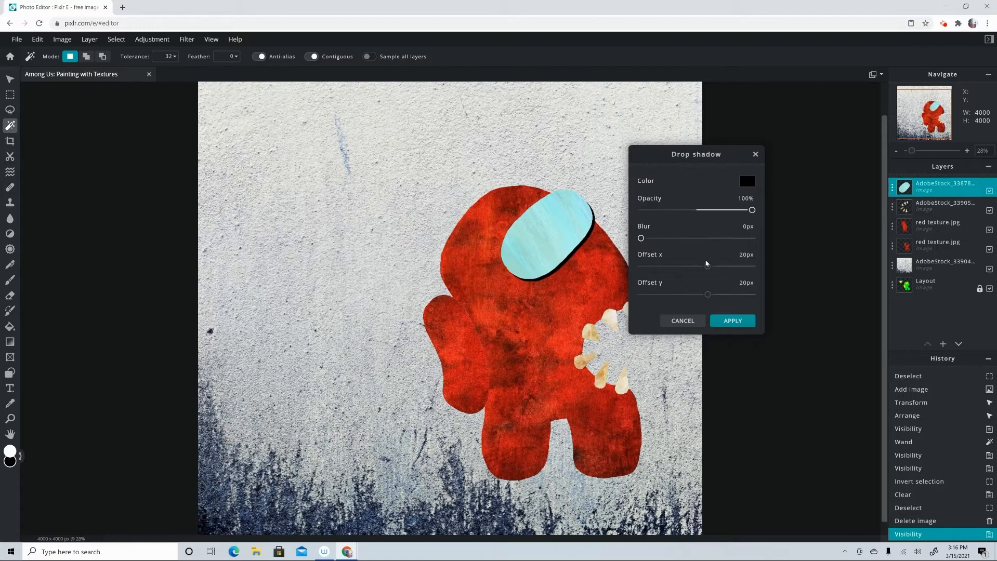
{"action": "mouse_move", "coordinate": [706, 264]}
{"action": "left_mouse_down"}
{"action": "mouse_move", "coordinate": [685, 267]}
{"action": "mouse_move", "coordinate": [715, 295]}
{"action": "mouse_move", "coordinate": [696, 267]}
{"action": "left_mouse_up"}
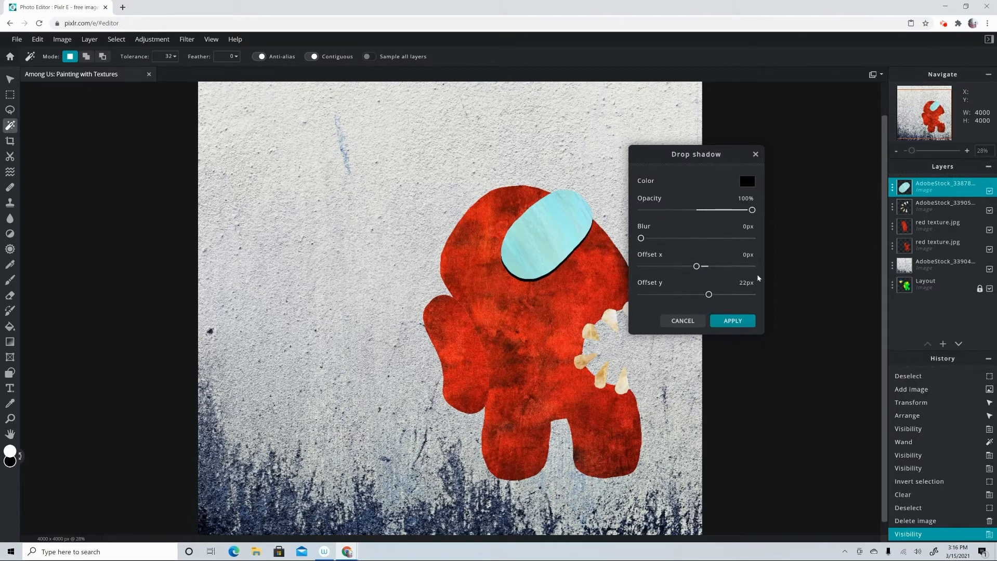
{"action": "left_click", "coordinate": [744, 322]}
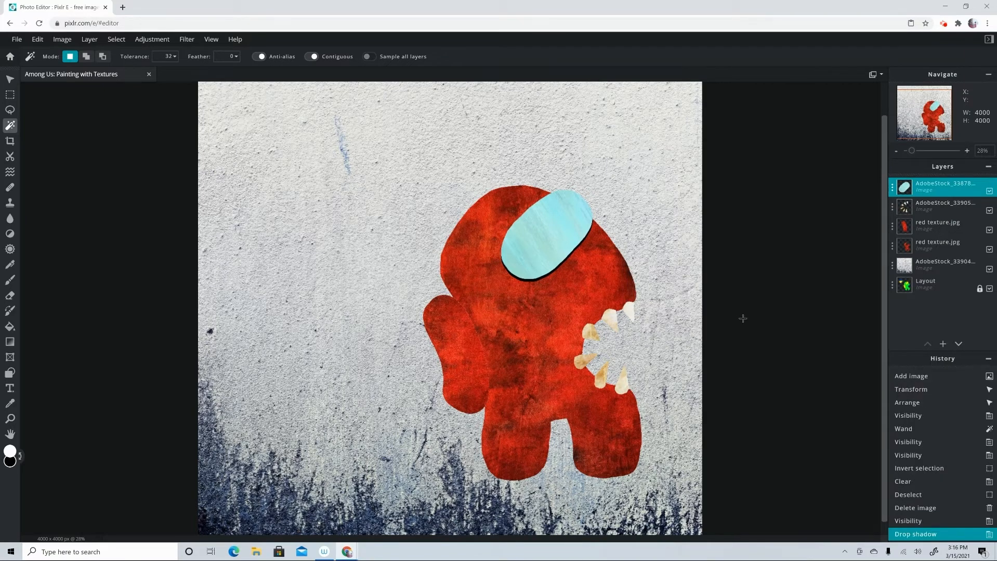
Apply a second black drop shadow to the visor with offset x -40 px, offset y -12 px, 0 px blur and 100% opacity
{"action": "left_click", "coordinate": [186, 39]}
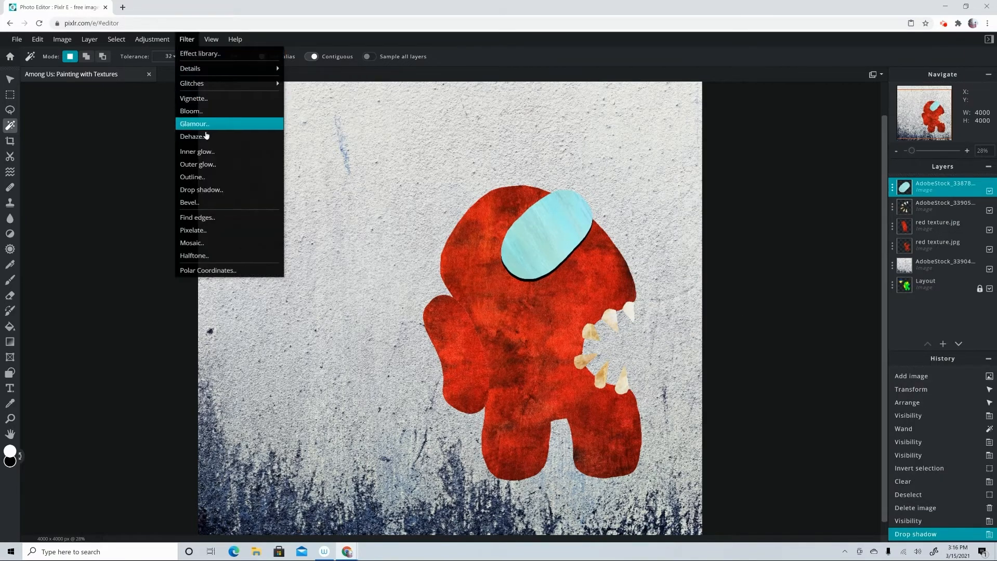
{"action": "left_click", "coordinate": [210, 191]}
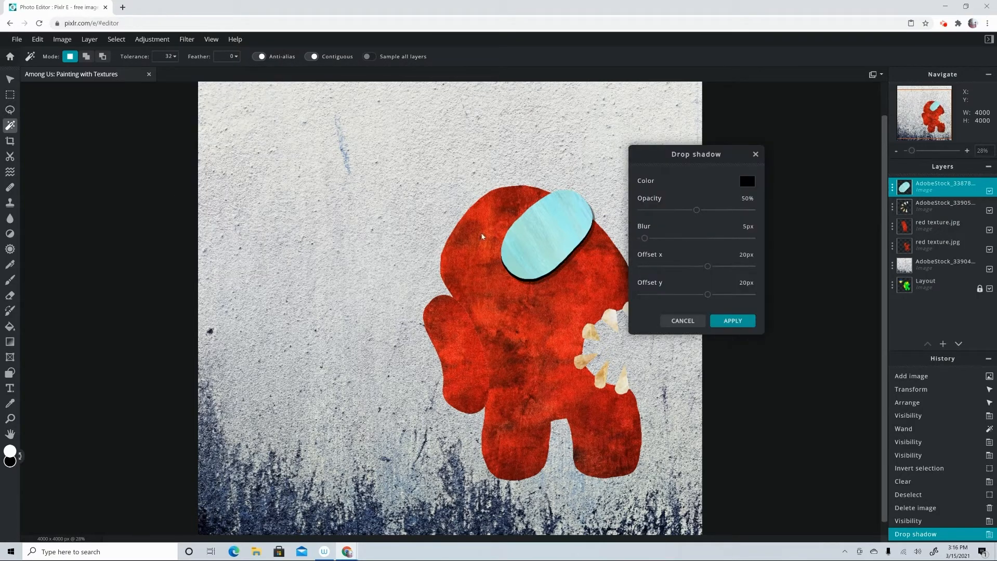
{"action": "left_click_drag", "start_coordinate": [707, 267], "coordinate": [674, 267]}
{"action": "left_click_drag", "start_coordinate": [708, 295], "coordinate": [690, 295]}
{"action": "left_click_drag", "start_coordinate": [645, 238], "coordinate": [640, 238]}
{"action": "left_click_drag", "start_coordinate": [697, 211], "coordinate": [779, 212]}
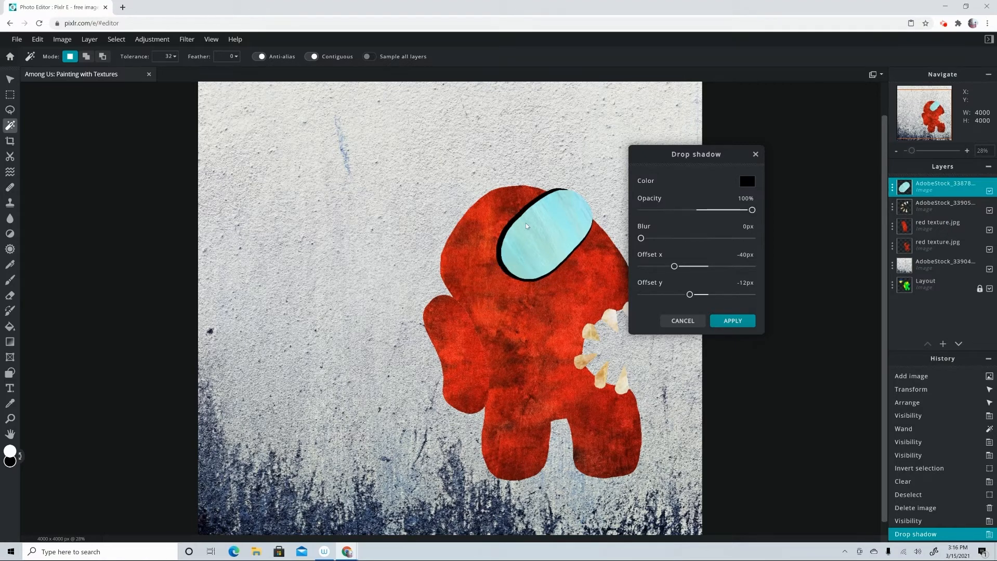
{"action": "left_click", "coordinate": [733, 321]}
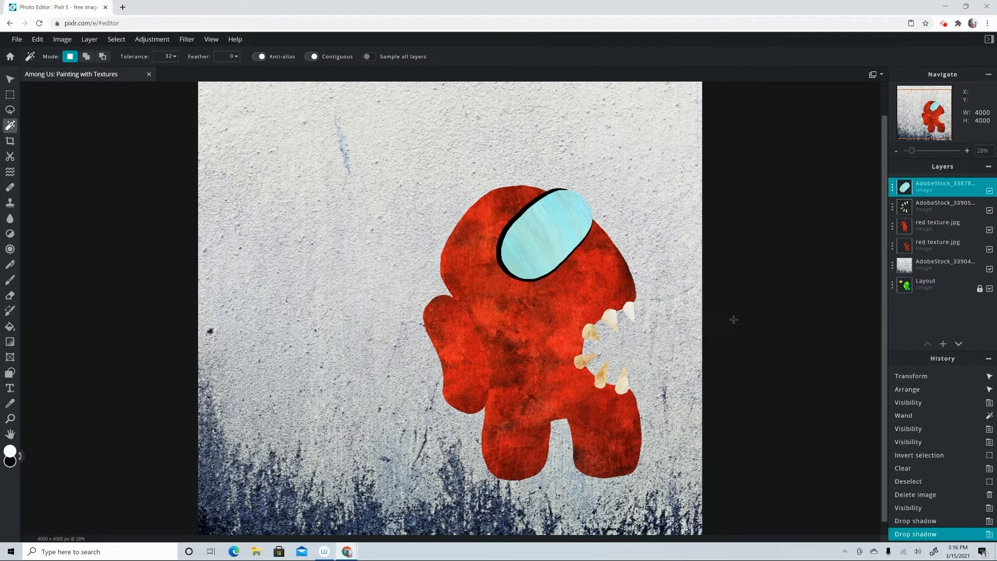
Apply a black drop shadow to the teeth layer with 100% opacity, offset x 18 px and offset y 17 px
{"action": "left_click", "coordinate": [938, 204]}
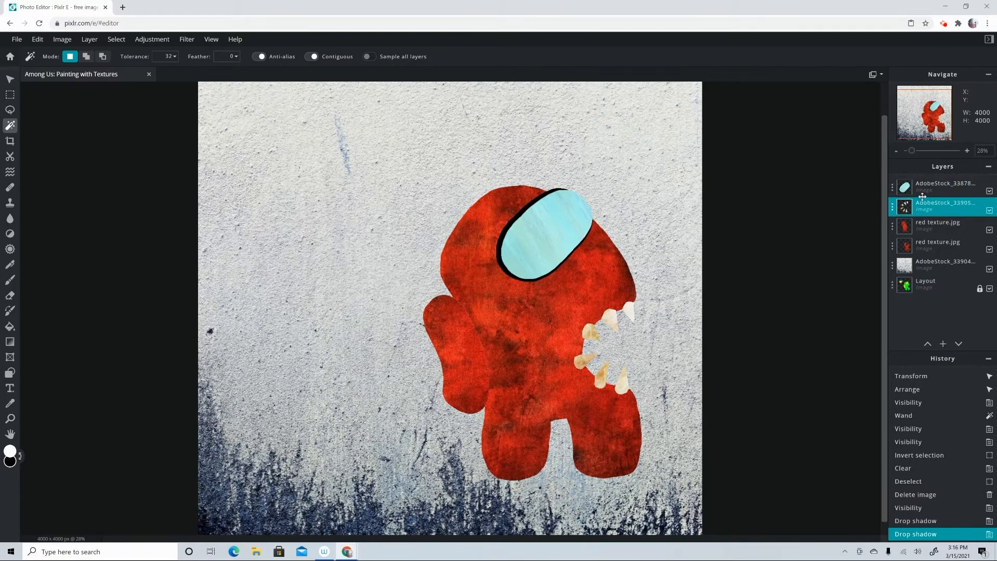
{"action": "left_click", "coordinate": [929, 190]}
{"action": "left_click", "coordinate": [933, 210]}
{"action": "left_click", "coordinate": [185, 41]}
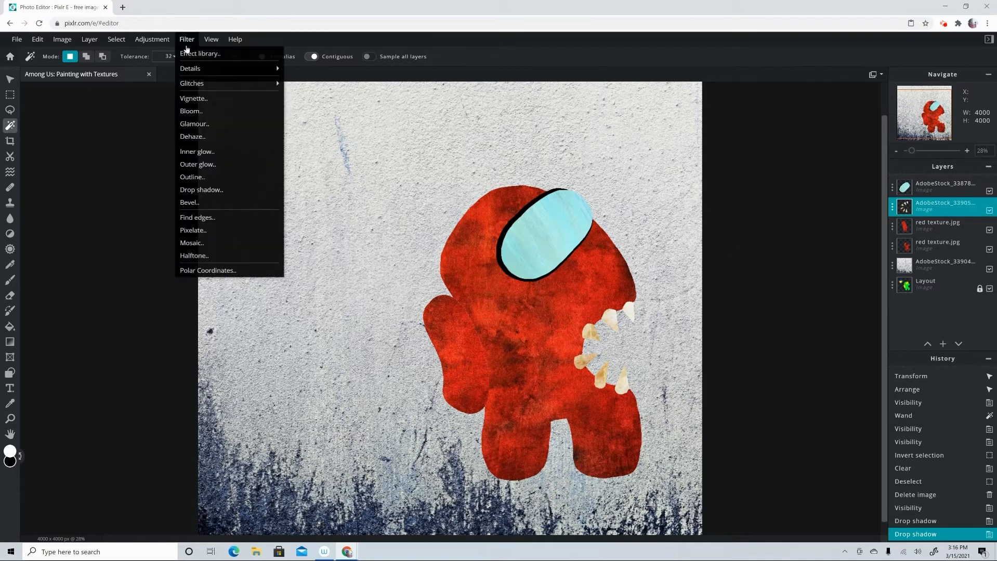
{"action": "left_click", "coordinate": [204, 187]}
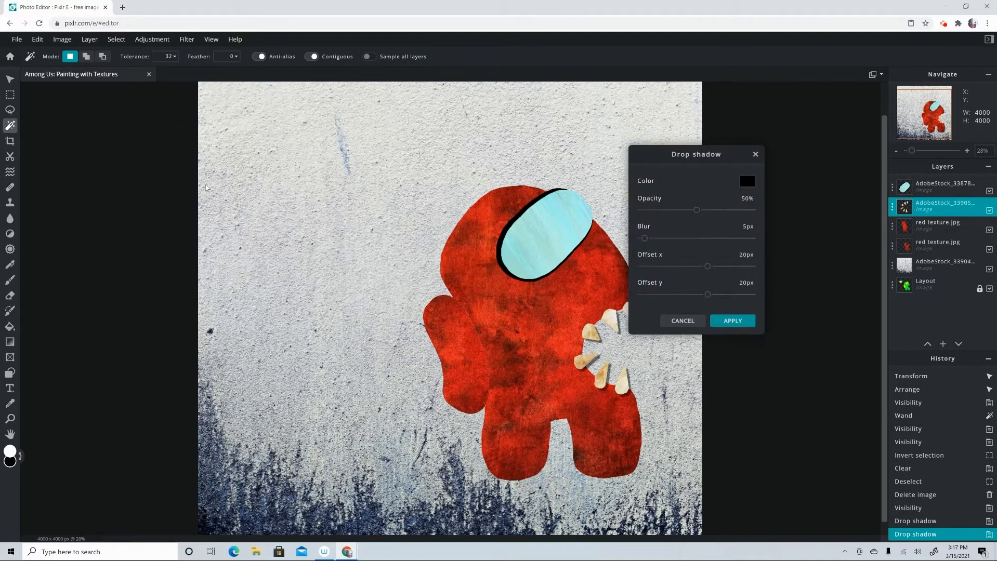
{"action": "left_click_drag", "start_coordinate": [690, 160], "coordinate": [801, 162]}
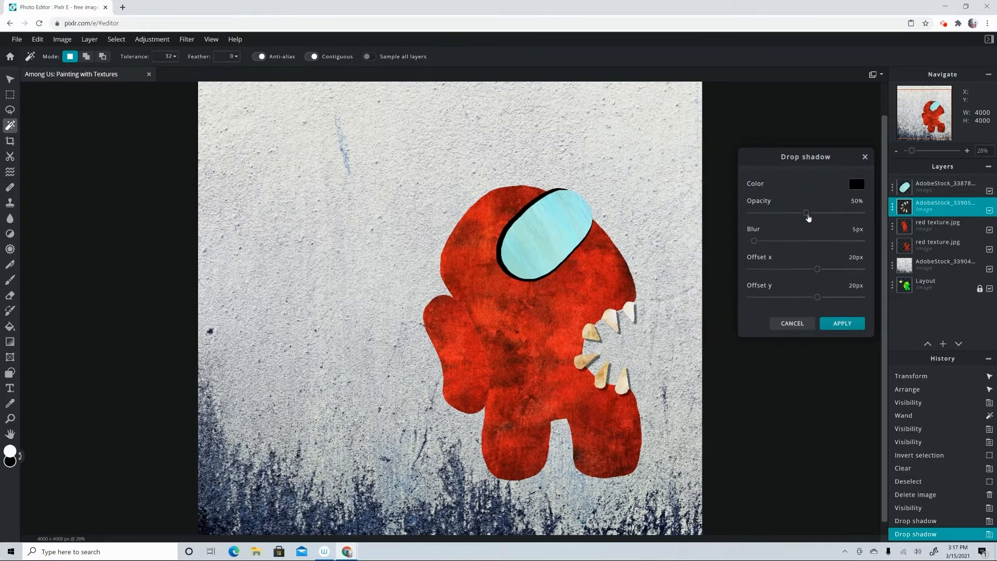
{"action": "left_click_drag", "start_coordinate": [806, 213], "coordinate": [875, 223]}
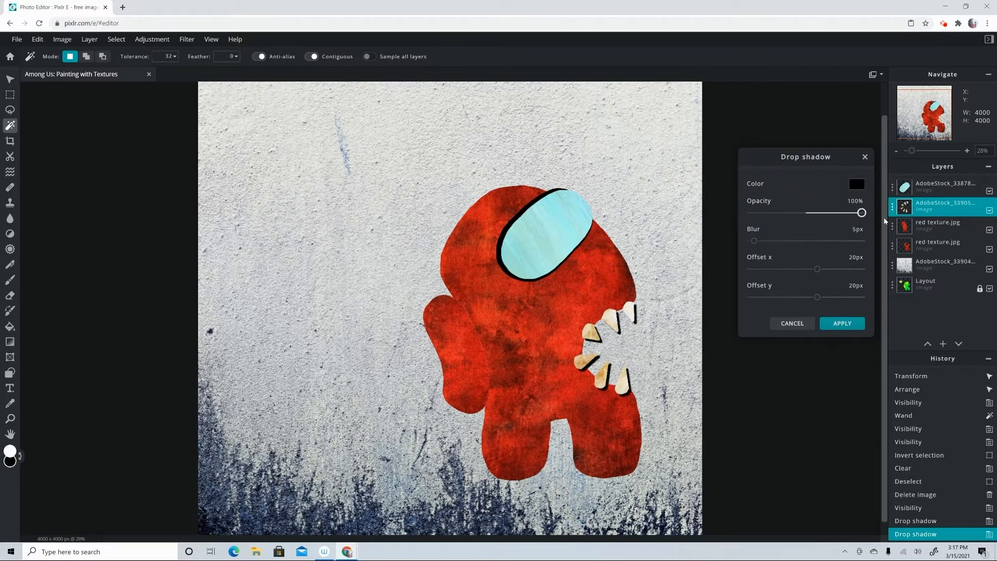
{"action": "left_click_drag", "start_coordinate": [817, 298], "coordinate": [817, 273]}
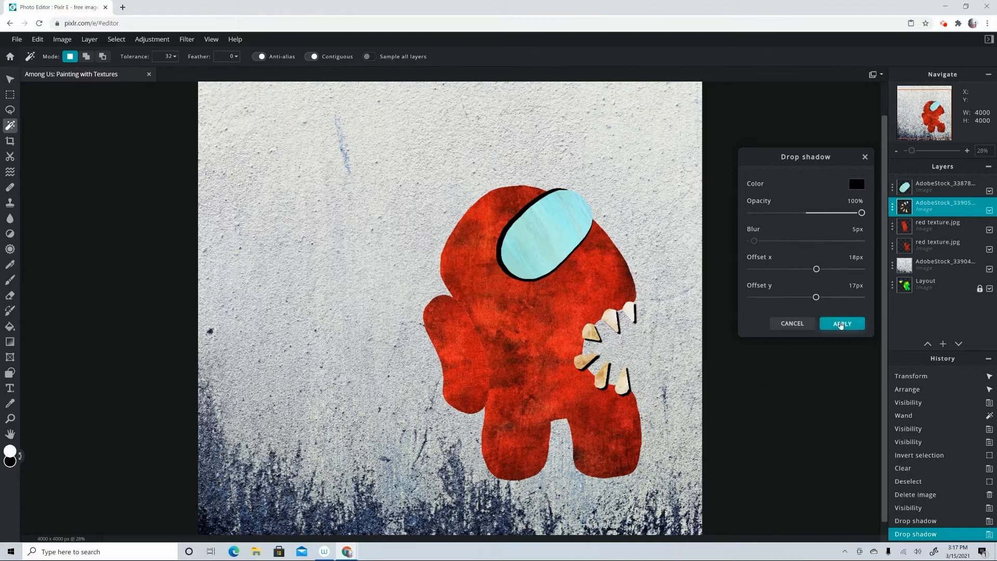
{"action": "left_click", "coordinate": [840, 324]}
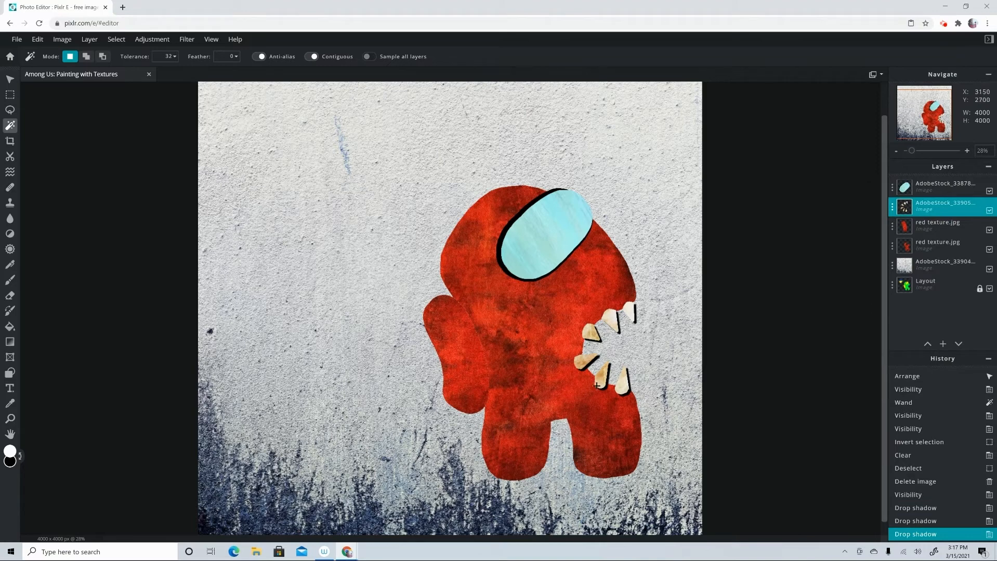
Start a second drop shadow on the teeth layer and set its colour to pale pink #F7D3F6
{"action": "left_click", "coordinate": [186, 39]}
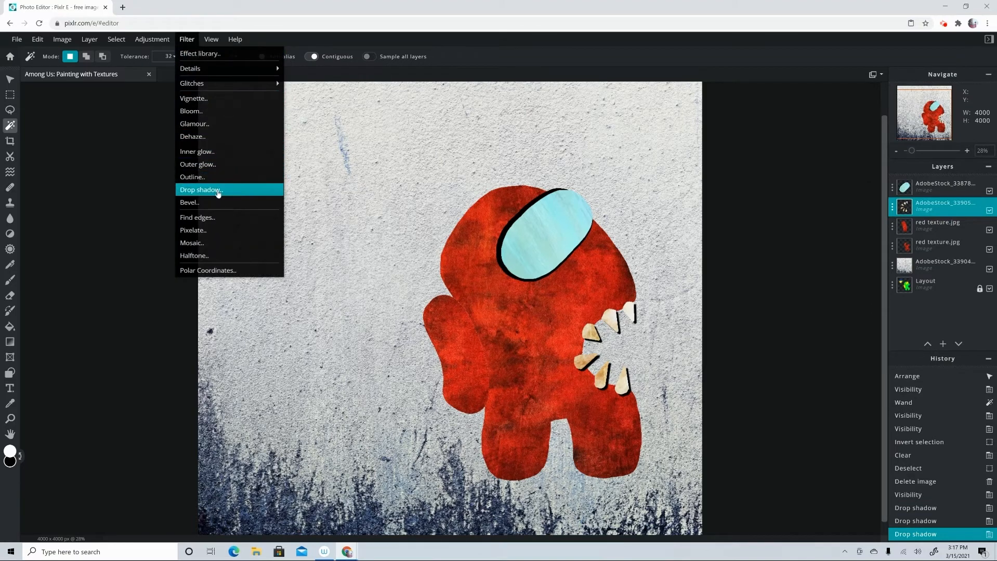
{"action": "left_click", "coordinate": [218, 191]}
{"action": "left_click", "coordinate": [856, 187]}
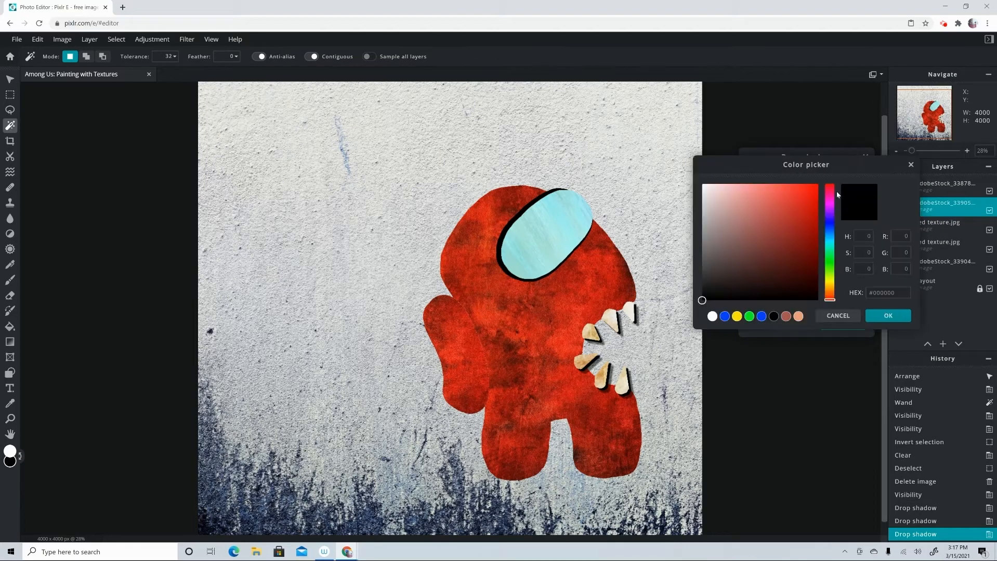
{"action": "left_click_drag", "start_coordinate": [834, 209], "coordinate": [830, 202]}
{"action": "left_click_drag", "start_coordinate": [770, 191], "coordinate": [726, 188]}
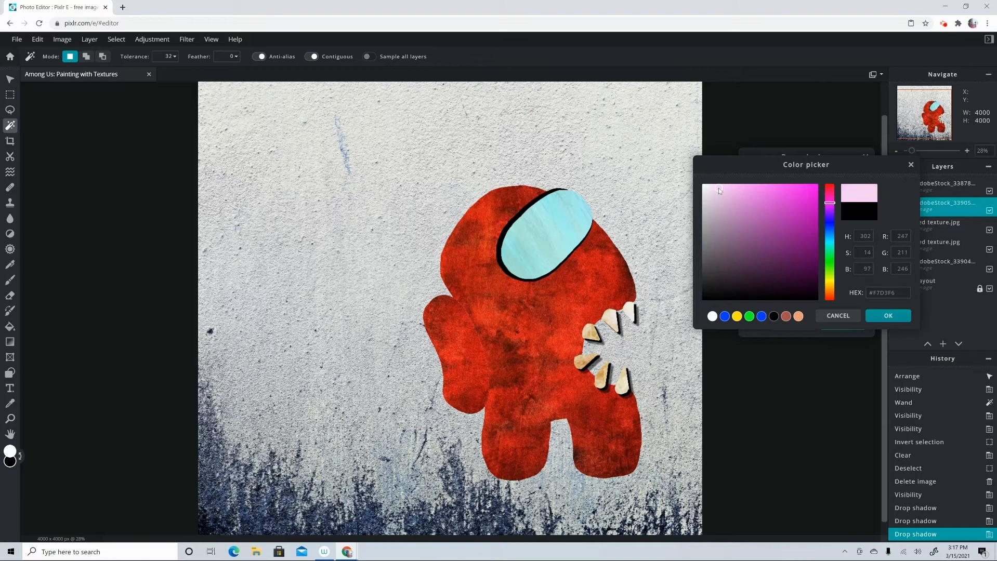
{"action": "left_click", "coordinate": [888, 315]}
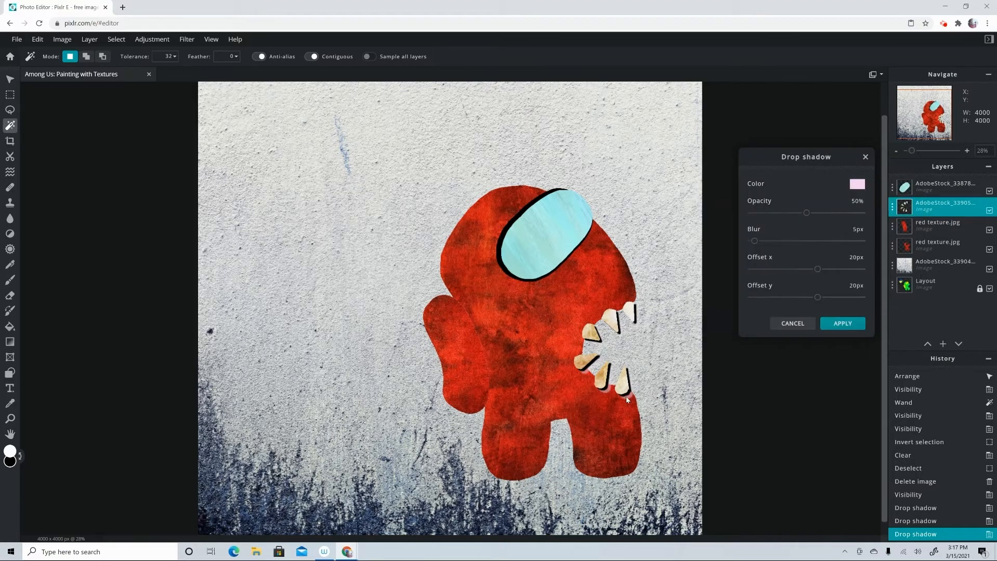
Set the teeth's second drop shadow to 61% opacity, offset x -23 px and offset y -3 px
{"action": "left_click_drag", "start_coordinate": [805, 213], "coordinate": [863, 213]}
{"action": "left_click_drag", "start_coordinate": [820, 269], "coordinate": [806, 298]}
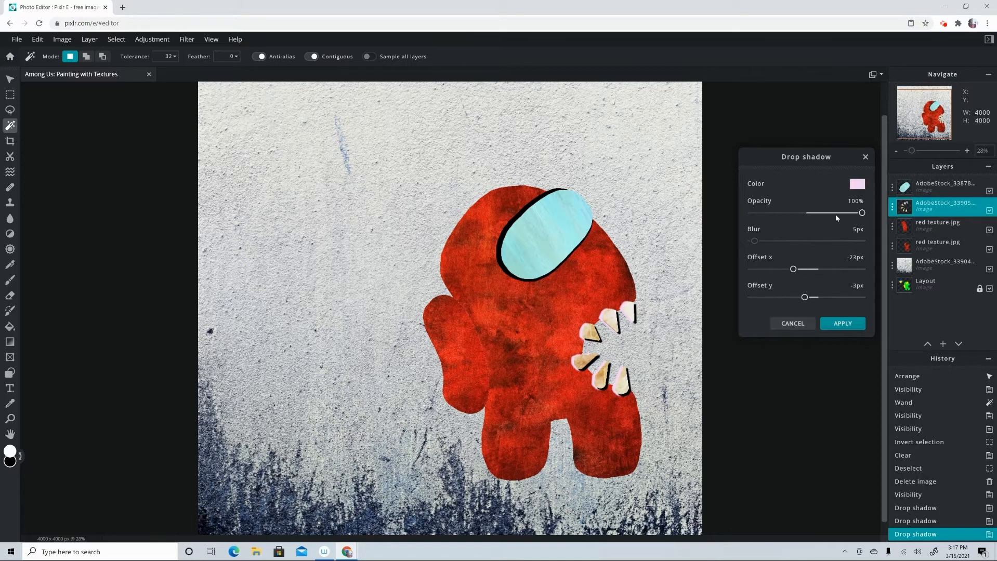
{"action": "left_click_drag", "start_coordinate": [859, 216], "coordinate": [827, 220]}
Try near-black for the teeth's second shadow, and settle on a dark golden brown colour
{"action": "left_click", "coordinate": [857, 185]}
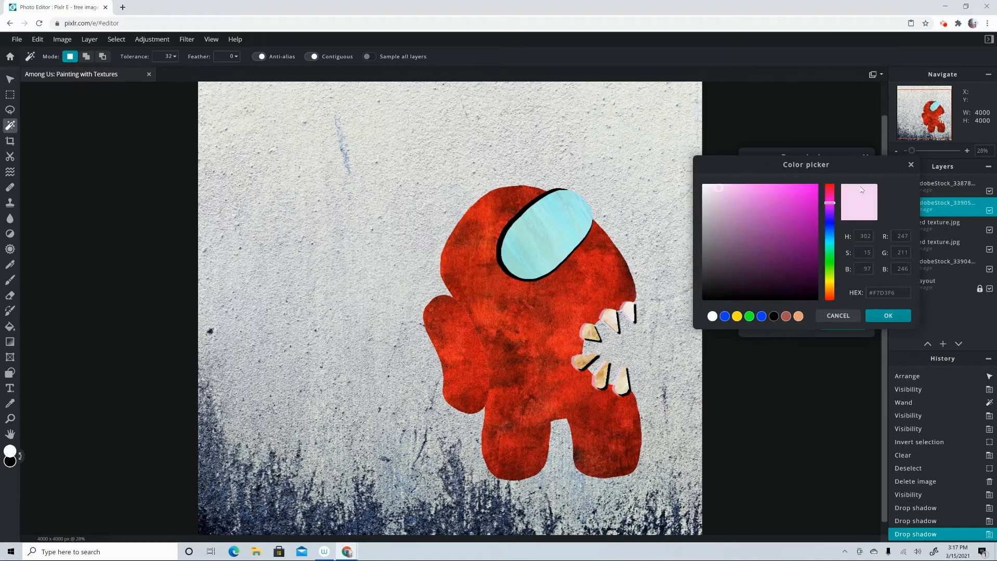
{"action": "left_click", "coordinate": [795, 298]}
{"action": "left_click", "coordinate": [888, 315]}
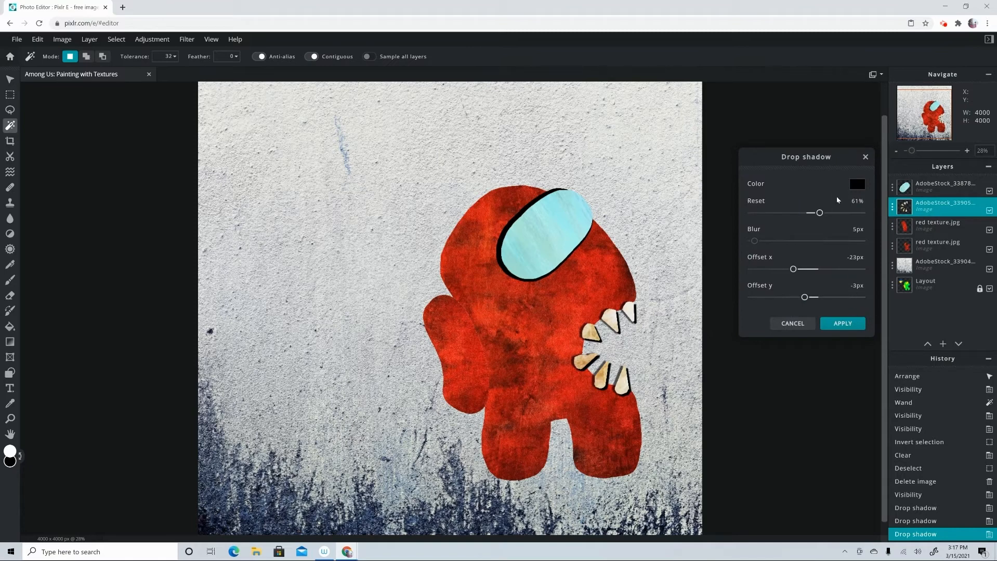
{"action": "left_click", "coordinate": [862, 189]}
{"action": "left_click_drag", "start_coordinate": [831, 284], "coordinate": [831, 285]}
{"action": "left_click_drag", "start_coordinate": [805, 222], "coordinate": [819, 253]}
{"action": "left_click", "coordinate": [889, 317]}
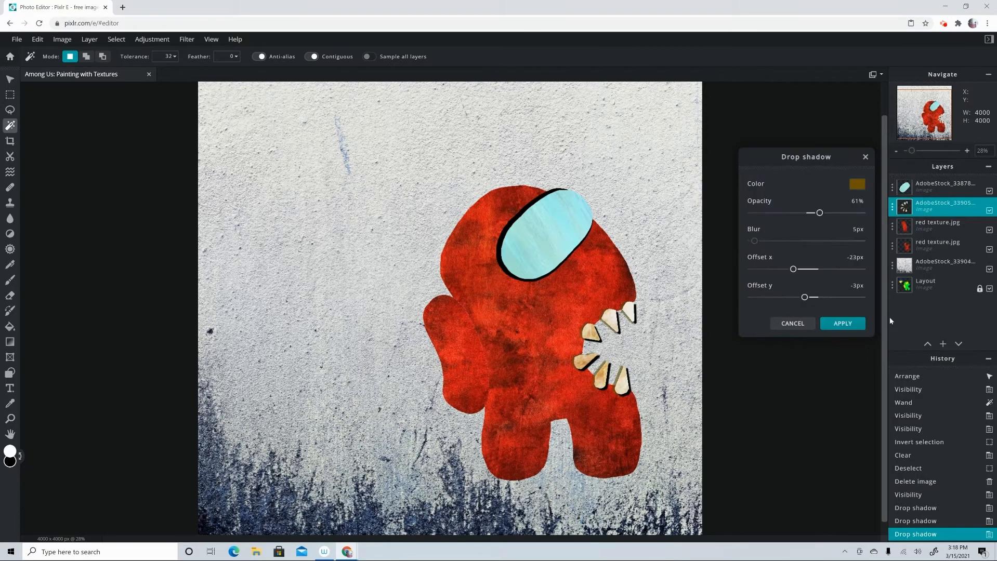
Raise the brown teeth shadow to full opacity, shift its x offset slightly towards zero and apply it
{"action": "left_click_drag", "start_coordinate": [820, 213], "coordinate": [864, 214]}
{"action": "left_click_drag", "start_coordinate": [794, 270], "coordinate": [800, 269]}
{"action": "left_click", "coordinate": [842, 323]}
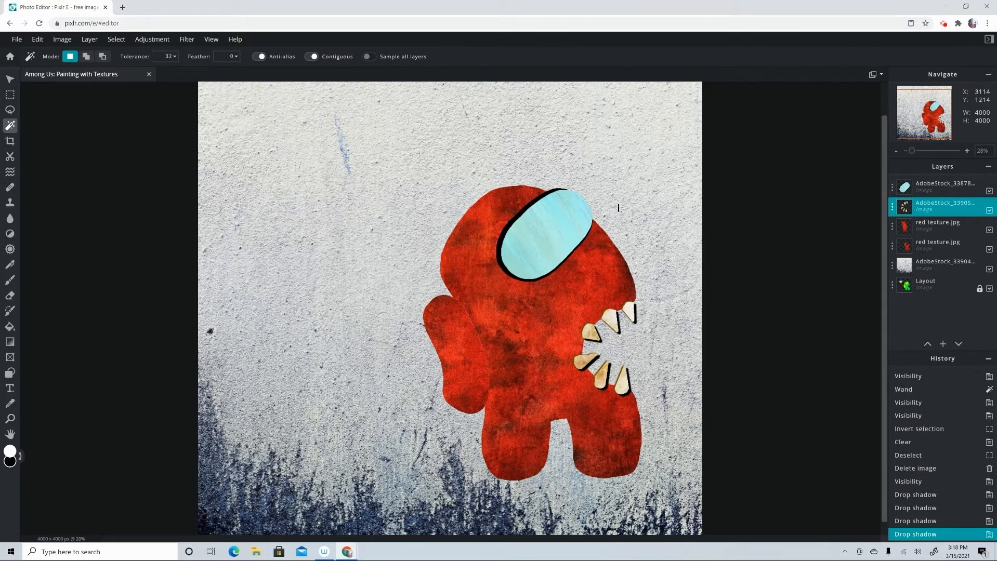
Move the backpack's red texture layer below the body's layer and rename it BackPack
{"action": "left_click", "coordinate": [950, 229]}
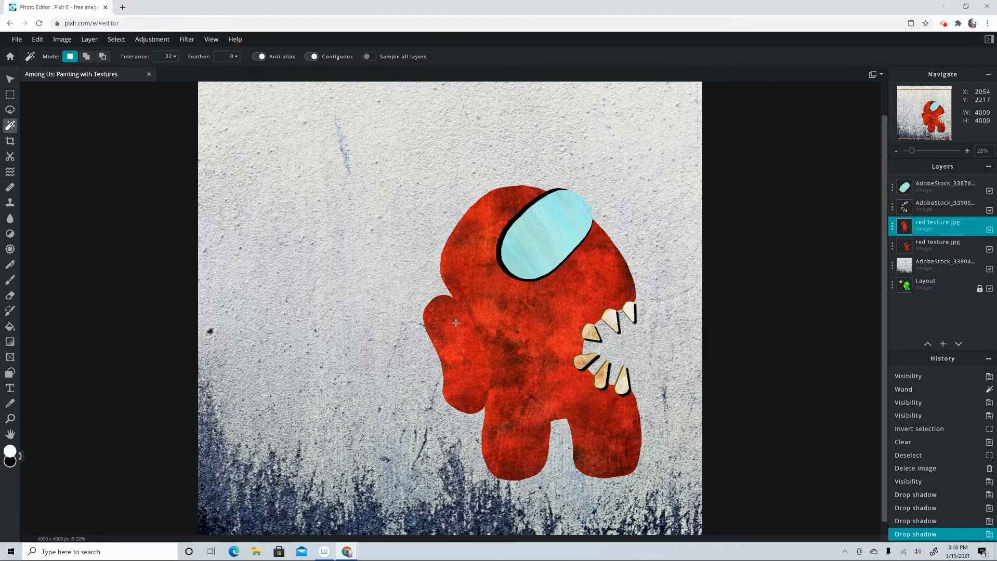
{"action": "left_click_drag", "start_coordinate": [928, 224], "coordinate": [929, 245]}
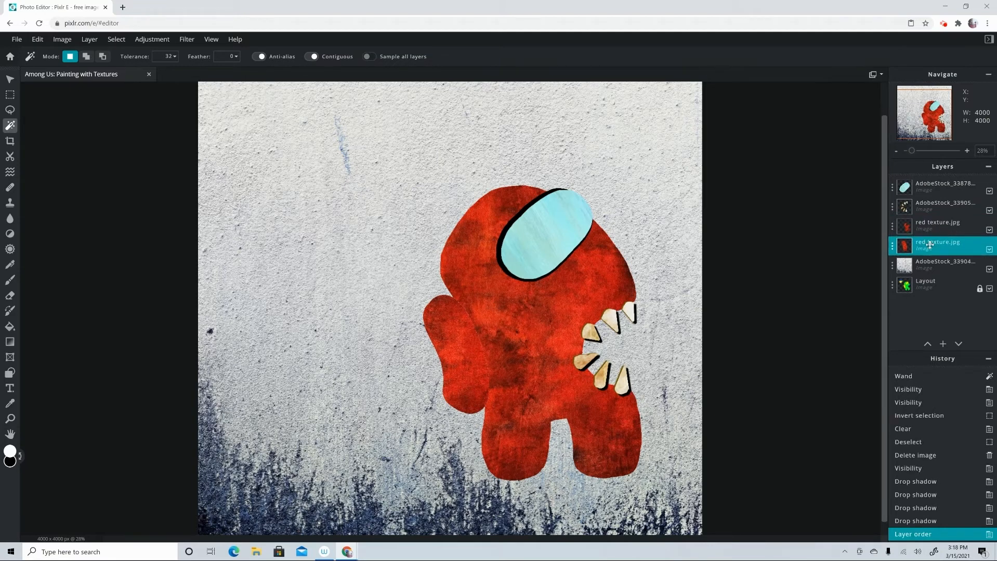
{"action": "left_click", "coordinate": [893, 246]}
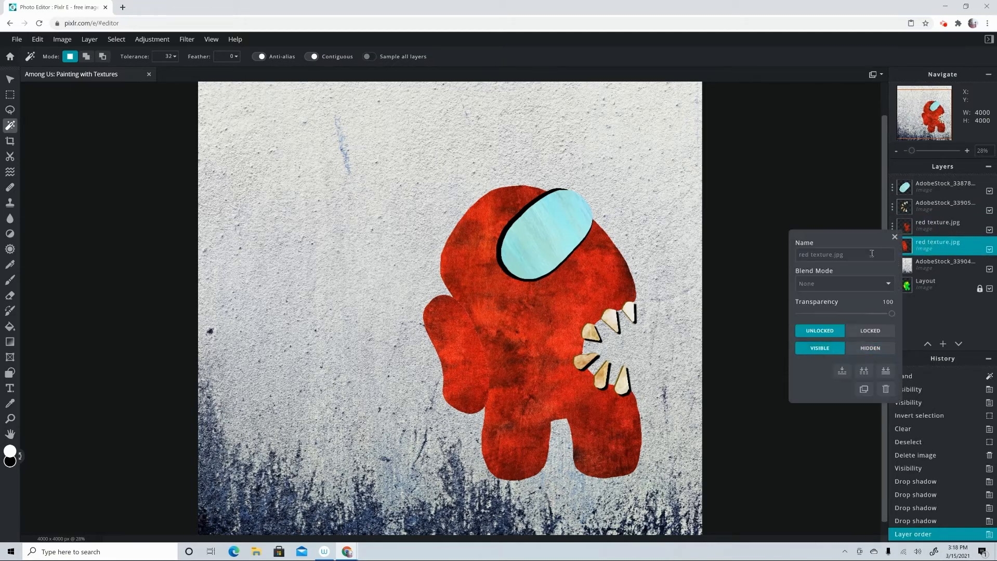
{"action": "type", "text": "BackPack"}
{"action": "key", "text": "Return"}
Rename the body, teeth and visor layers as Body, teeth and Viser
{"action": "left_click", "coordinate": [892, 227]}
{"action": "type", "text": "Body"}
{"action": "key", "text": "Return"}
{"action": "left_click", "coordinate": [893, 207]}
{"action": "type", "text": "teeth"}
{"action": "key", "text": "Return"}
{"action": "left_click", "coordinate": [893, 188]}
{"action": "type", "text": "Viser"}
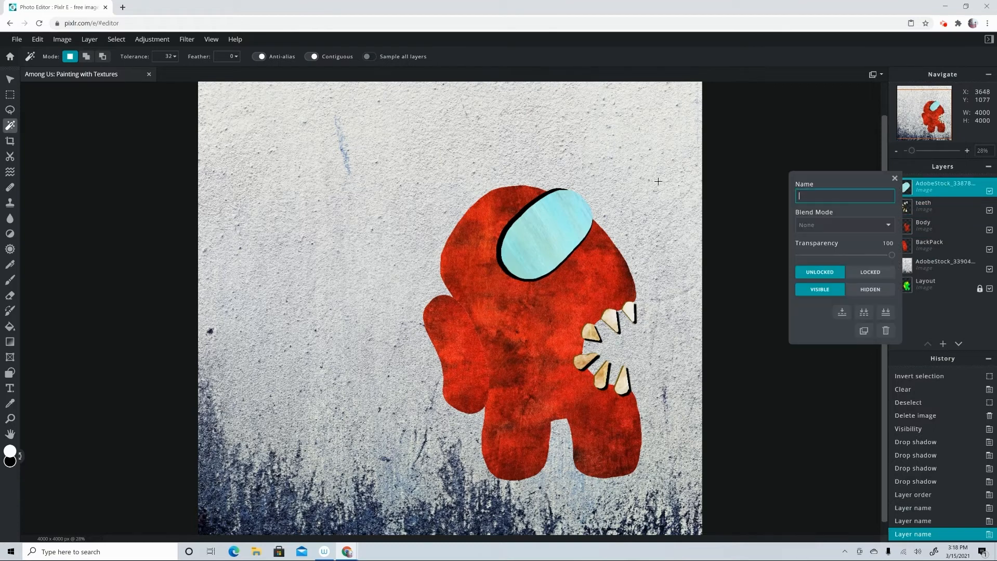
{"action": "key", "text": "Return"}
Apply a black drop shadow to the Body layer with 100% opacity, offset x 36 px and offset y 24 px
{"action": "left_click", "coordinate": [926, 225]}
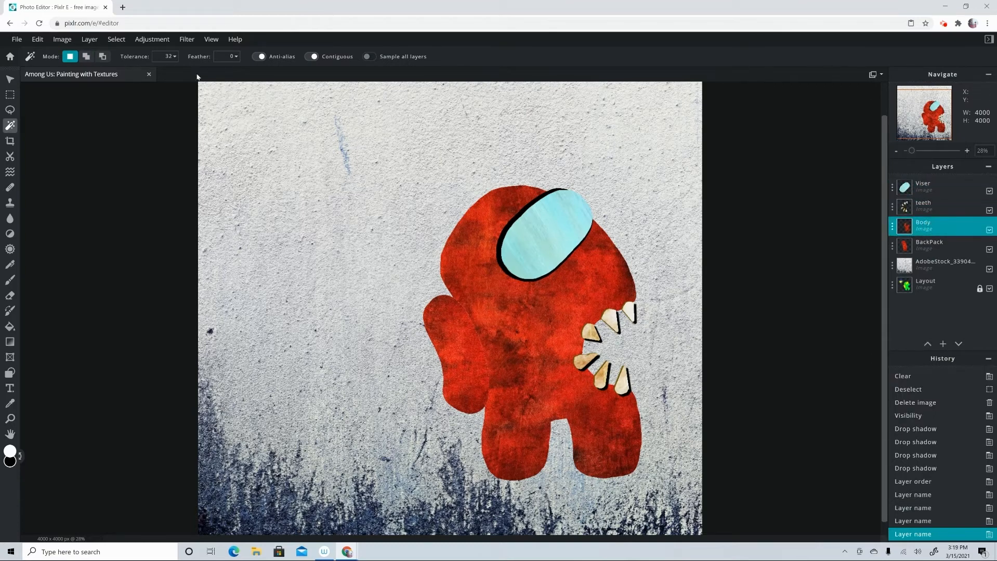
{"action": "left_click", "coordinate": [184, 40]}
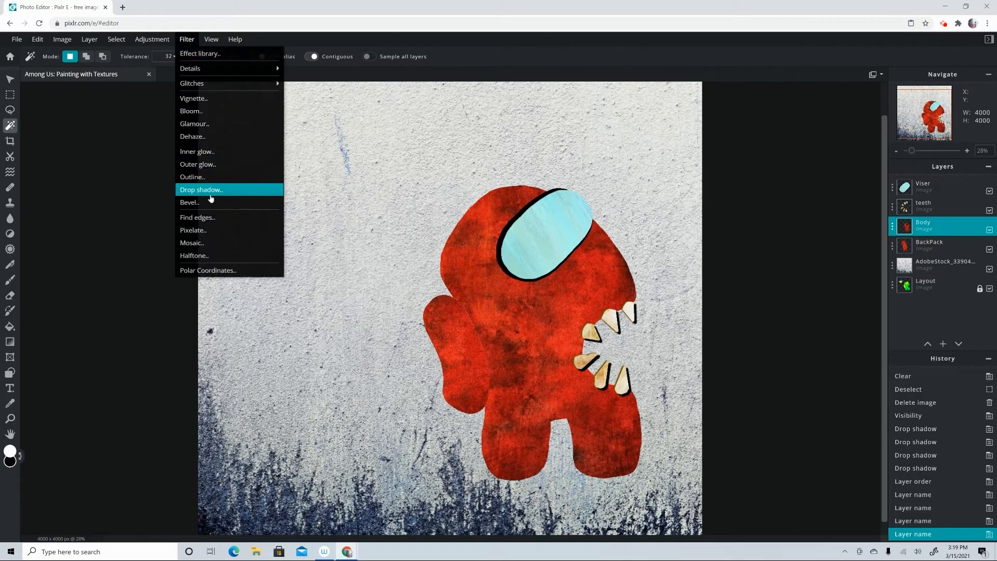
{"action": "left_click", "coordinate": [211, 194]}
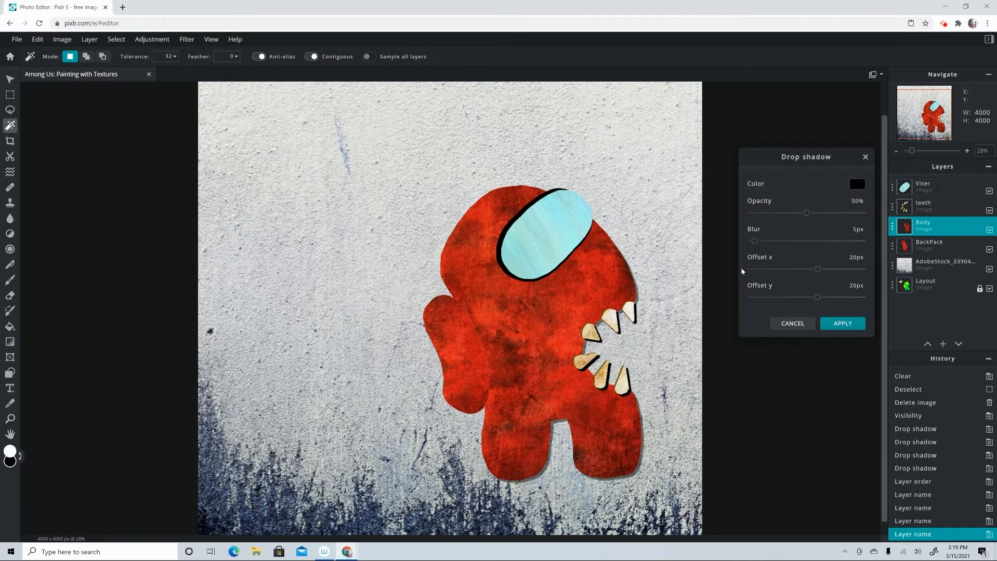
{"action": "left_click", "coordinate": [858, 186]}
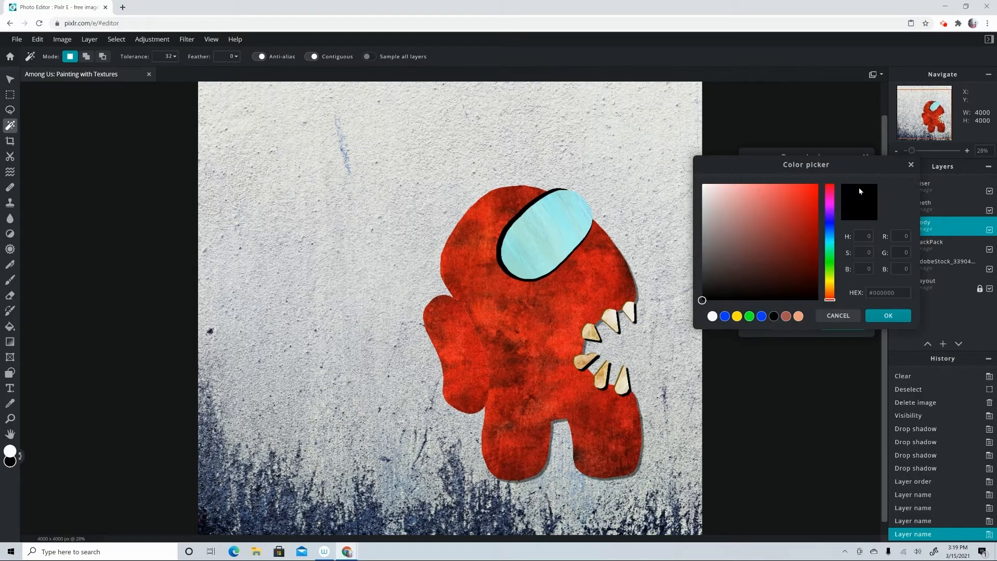
{"action": "left_click", "coordinate": [898, 318]}
{"action": "left_click_drag", "start_coordinate": [805, 218], "coordinate": [866, 215]}
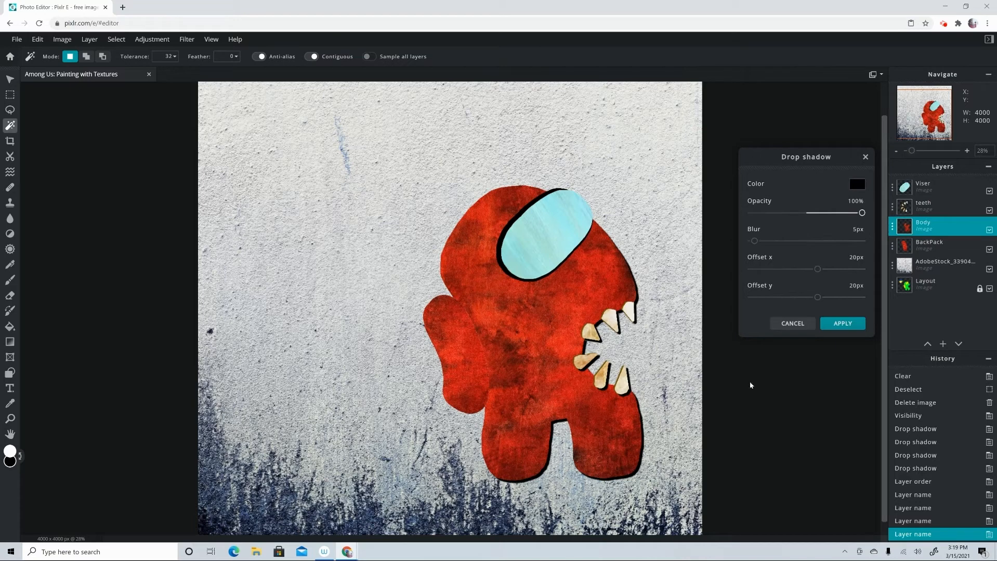
{"action": "left_click_drag", "start_coordinate": [818, 269], "coordinate": [821, 307]}
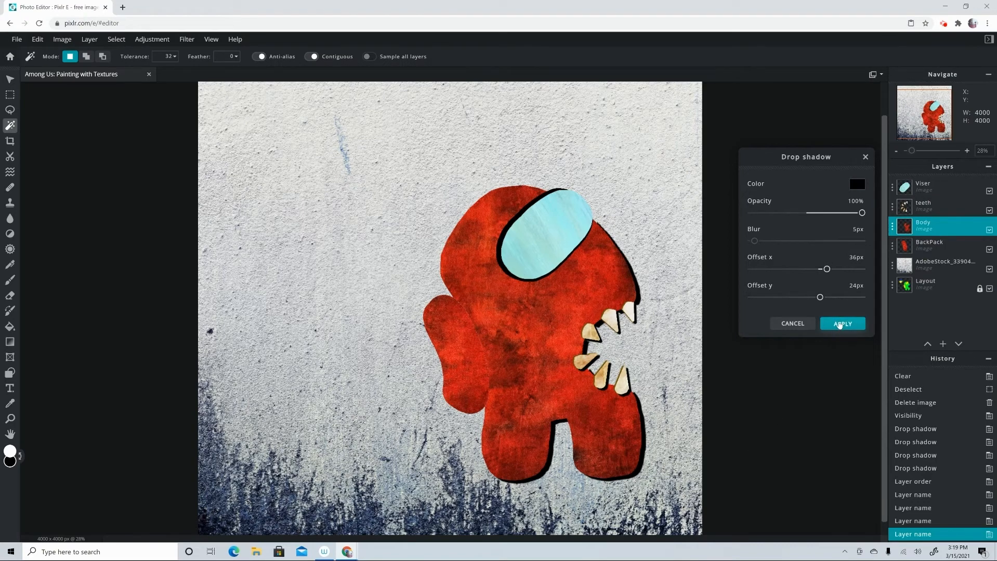
{"action": "left_click", "coordinate": [839, 323]}
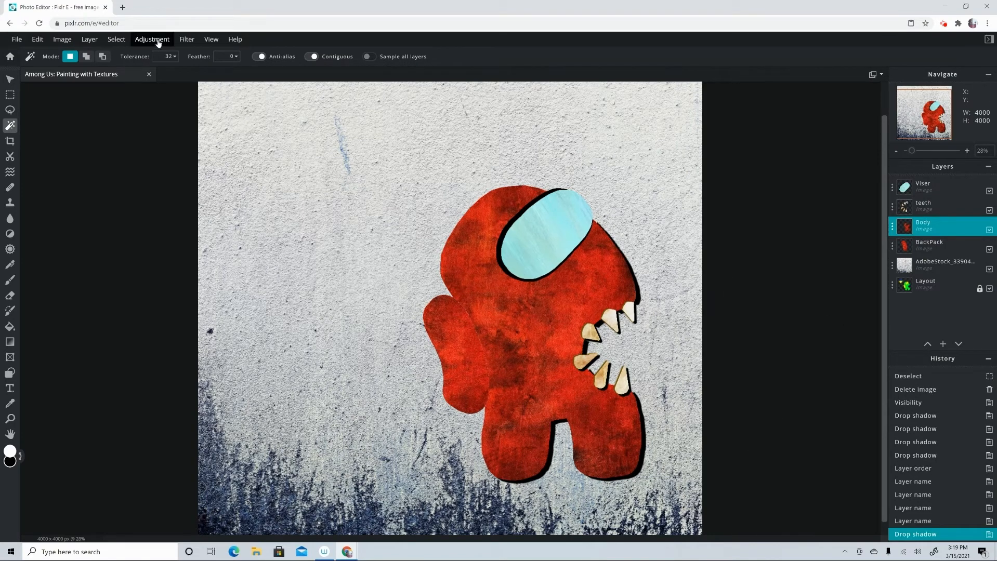
Apply a second black drop shadow to the Body layer with 100% opacity, offset x -30 px and offset y -15 px
{"action": "left_click", "coordinate": [187, 46]}
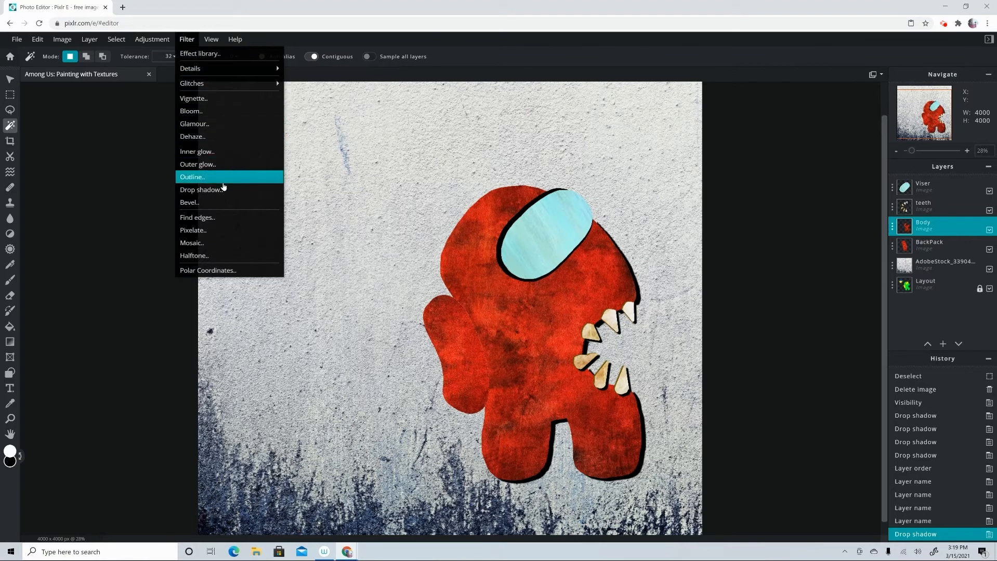
{"action": "left_click", "coordinate": [223, 188]}
{"action": "left_click_drag", "start_coordinate": [818, 266], "coordinate": [790, 270]}
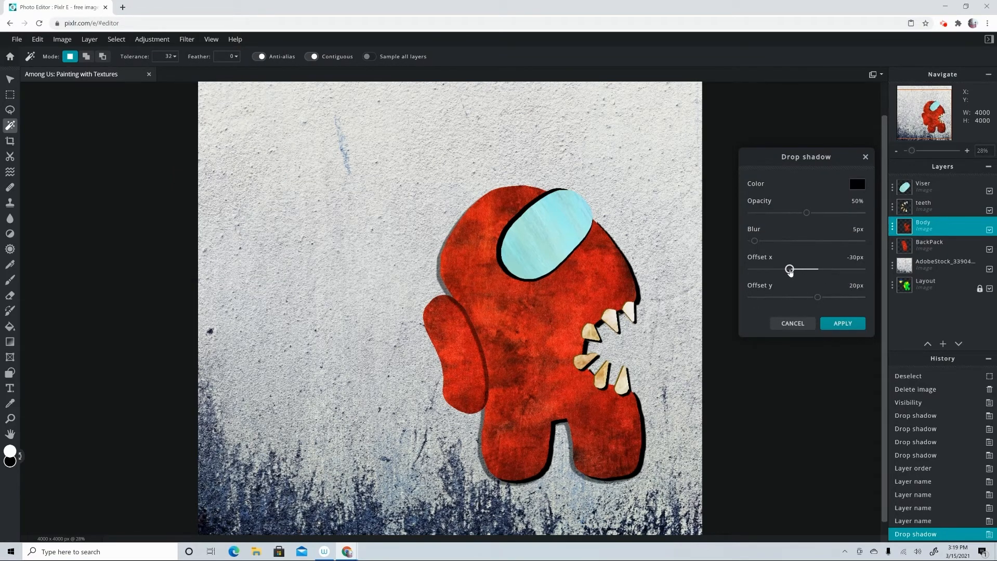
{"action": "left_click_drag", "start_coordinate": [806, 212], "coordinate": [863, 213]}
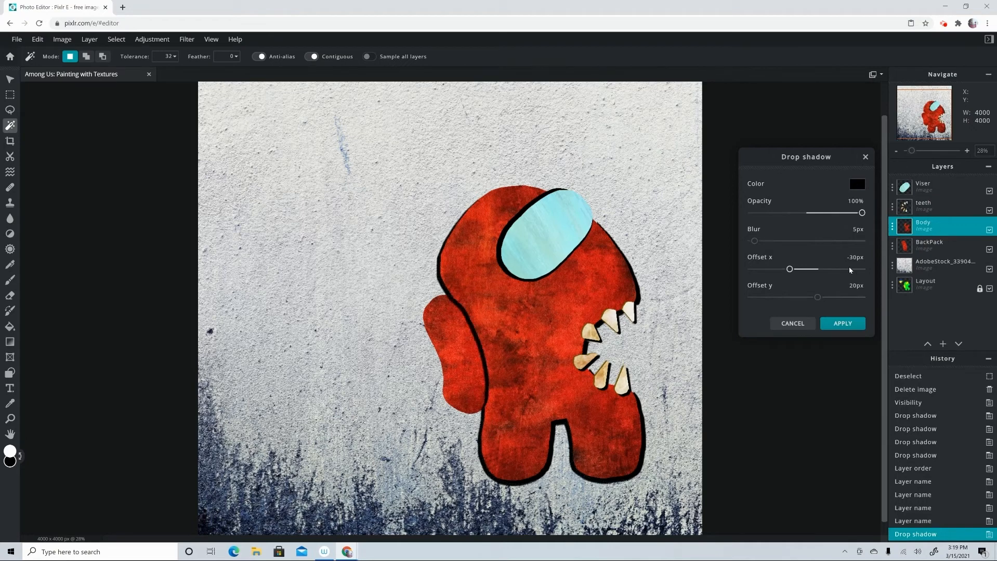
{"action": "left_click_drag", "start_coordinate": [820, 300], "coordinate": [799, 305]}
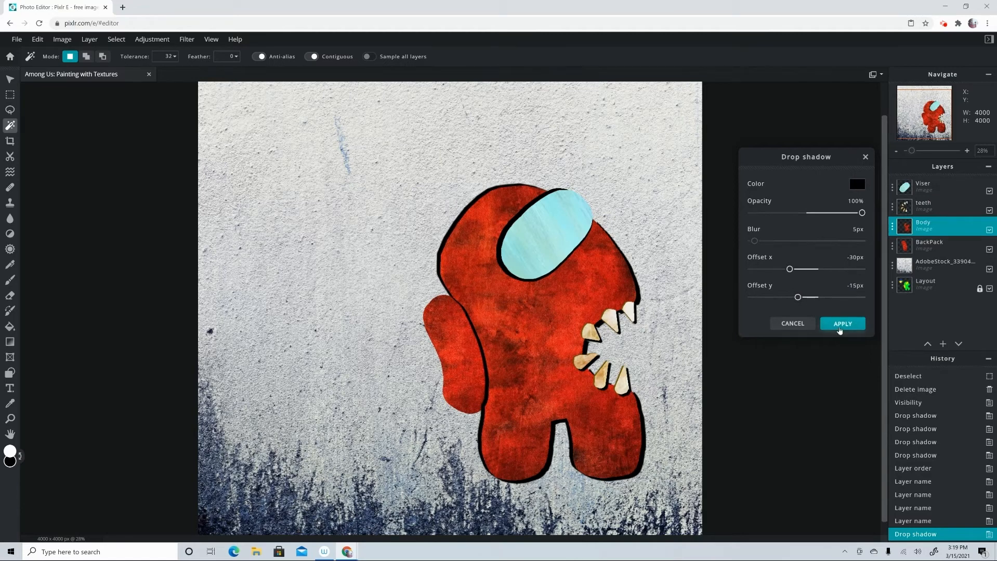
{"action": "left_click", "coordinate": [840, 329]}
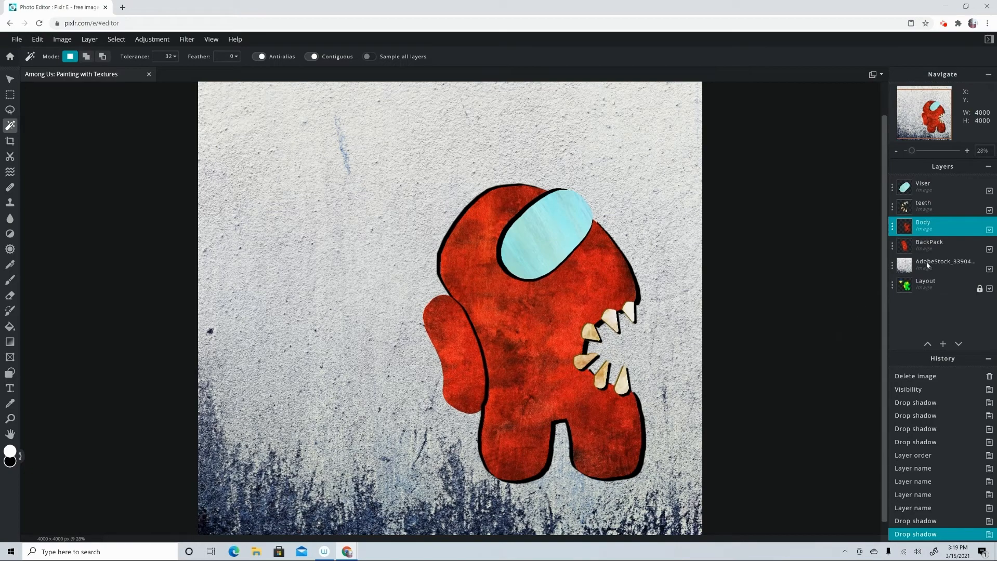
Apply a black drop shadow to the BackPack layer with 100% opacity, offset x -26 px and offset y 20 px
{"action": "left_click", "coordinate": [929, 251]}
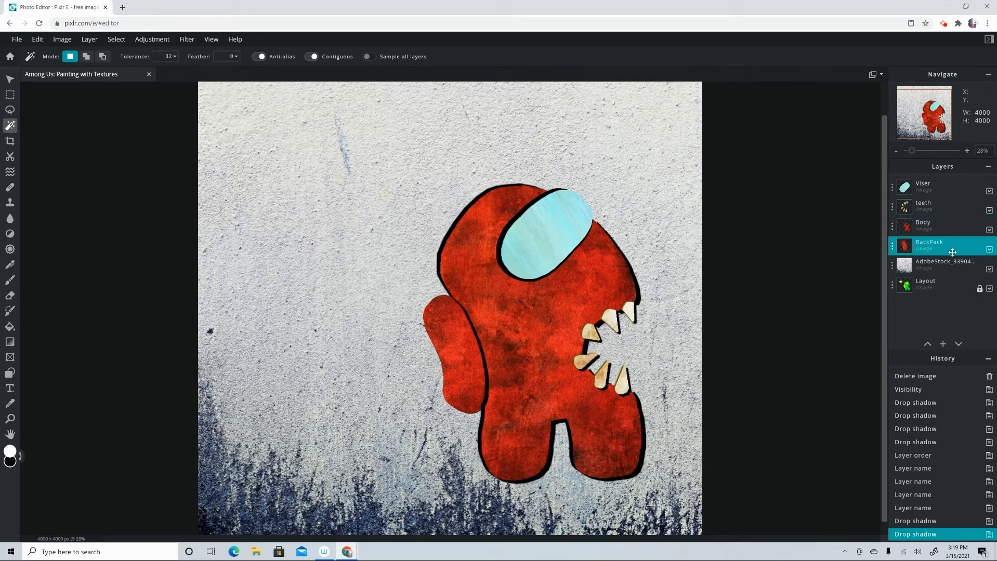
{"action": "left_click", "coordinate": [187, 39]}
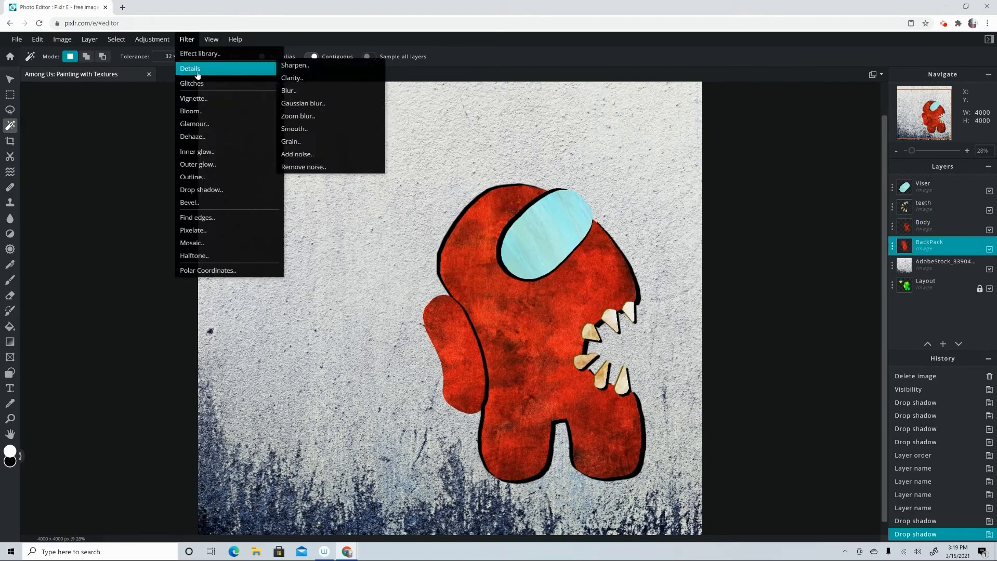
{"action": "left_click", "coordinate": [202, 189]}
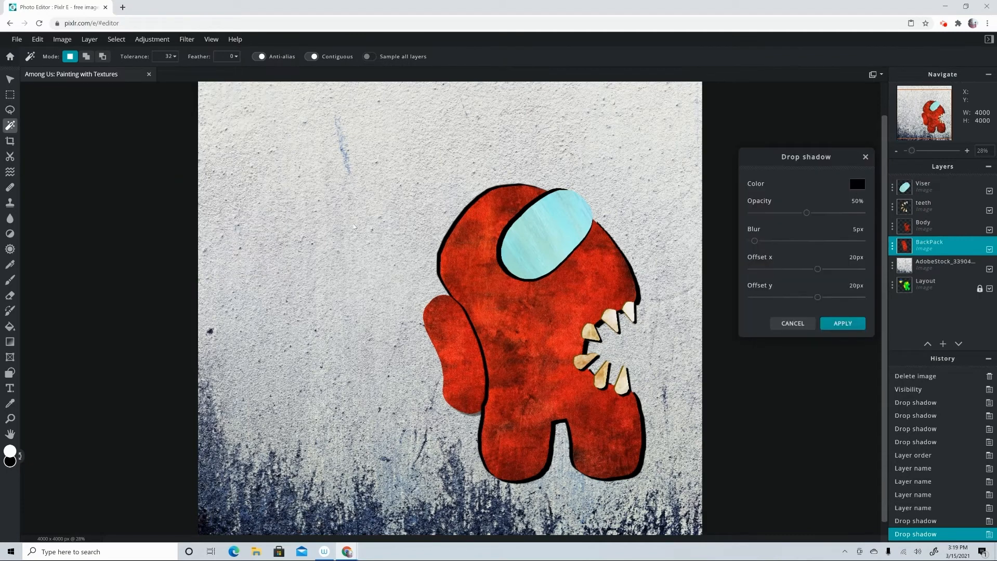
{"action": "left_click_drag", "start_coordinate": [808, 218], "coordinate": [864, 214]}
{"action": "left_click_drag", "start_coordinate": [816, 270], "coordinate": [793, 277]}
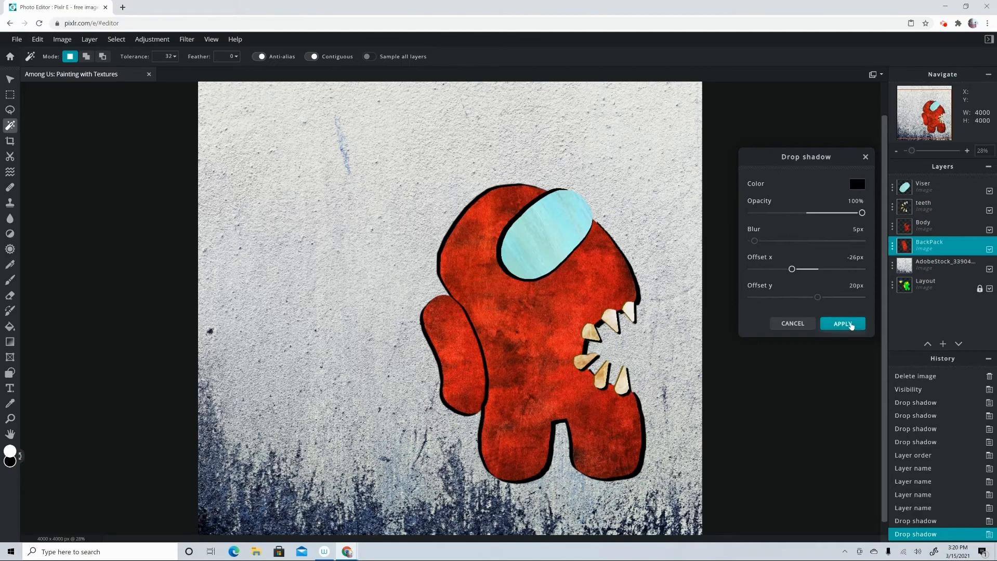
{"action": "left_click", "coordinate": [843, 324]}
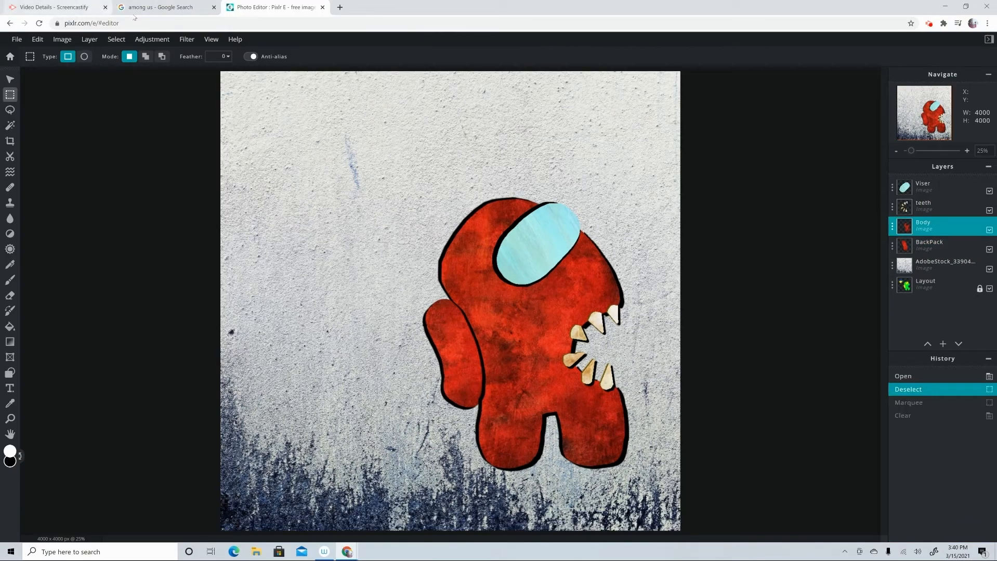
Switch to the Among Us image search to examine the shading on the reference characters, and return to Pixlr
{"action": "left_click", "coordinate": [156, 7]}
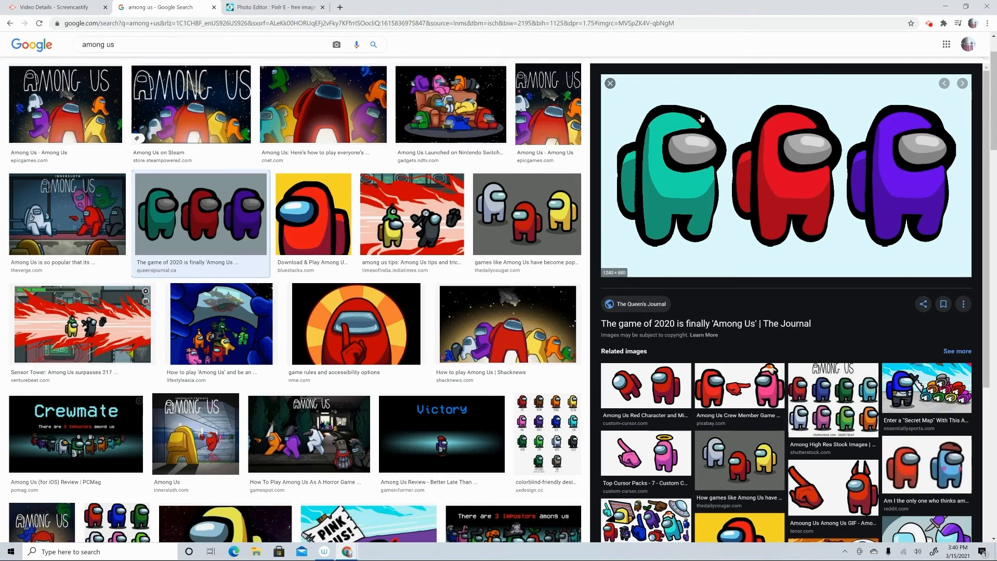
{"action": "left_click", "coordinate": [241, 8]}
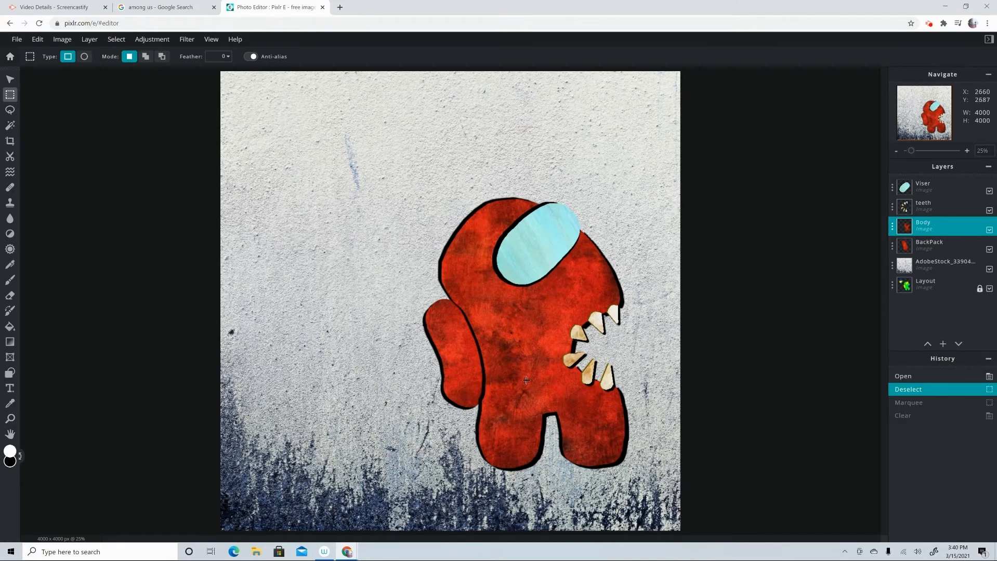
Rasterize the Viser, teeth, Body and BackPack layers one after another
{"action": "left_click", "coordinate": [939, 189]}
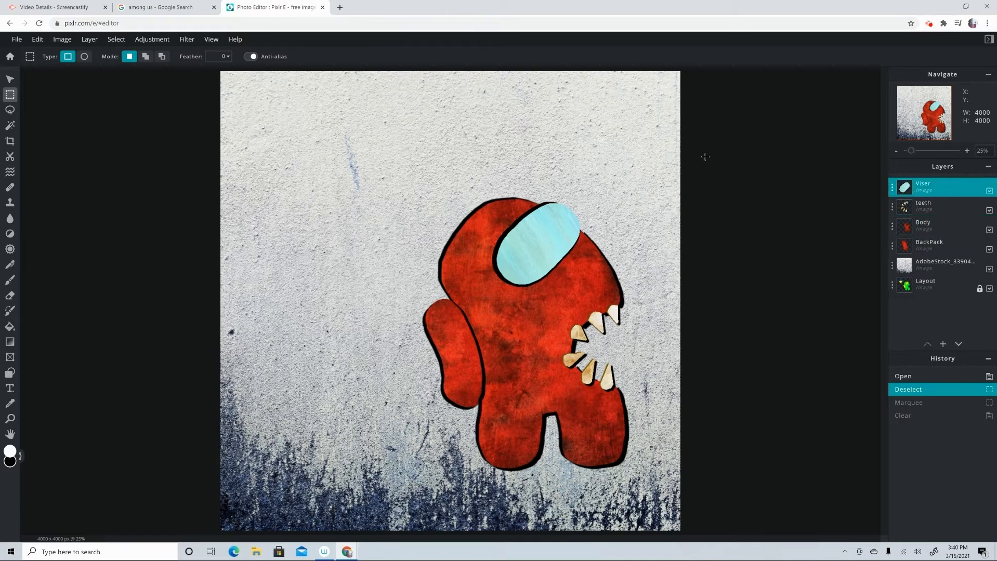
{"action": "left_click", "coordinate": [91, 41]}
{"action": "left_click", "coordinate": [108, 132]}
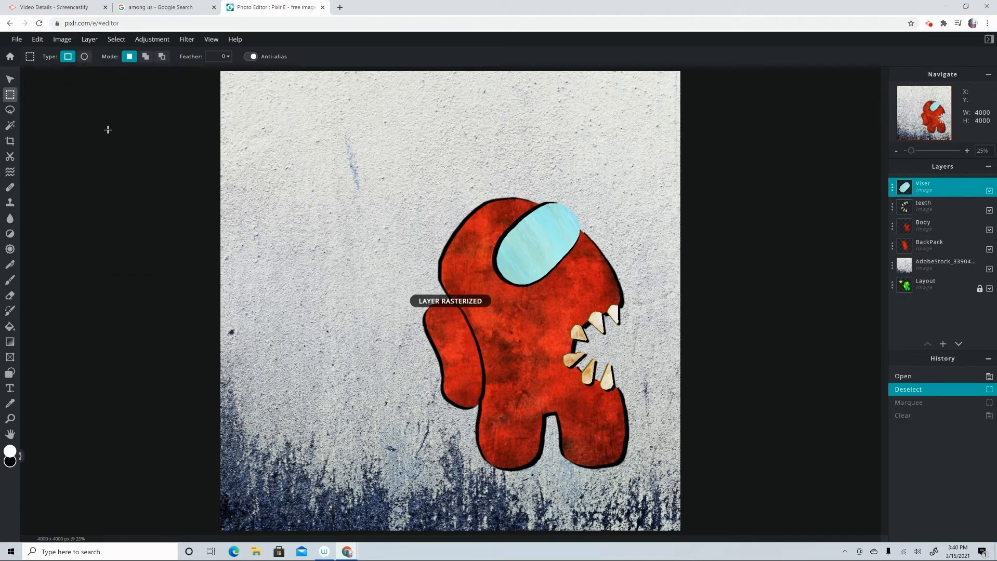
{"action": "left_click", "coordinate": [936, 207]}
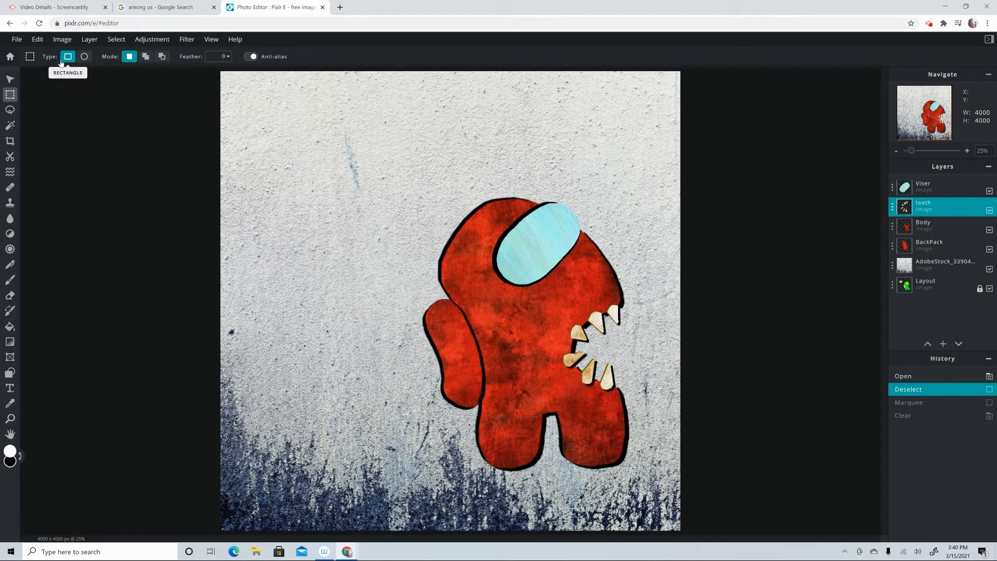
{"action": "left_click", "coordinate": [90, 40]}
{"action": "left_click", "coordinate": [101, 132]}
{"action": "left_click", "coordinate": [935, 226]}
{"action": "left_click", "coordinate": [89, 40]}
{"action": "left_click", "coordinate": [98, 133]}
{"action": "left_click", "coordinate": [935, 246]}
{"action": "left_click", "coordinate": [89, 40]}
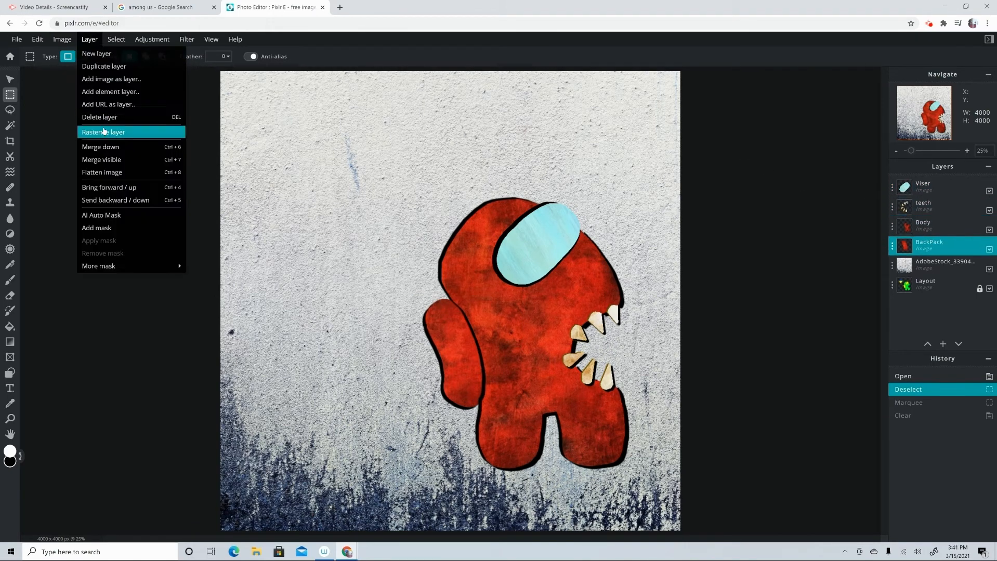
{"action": "left_click", "coordinate": [105, 132]}
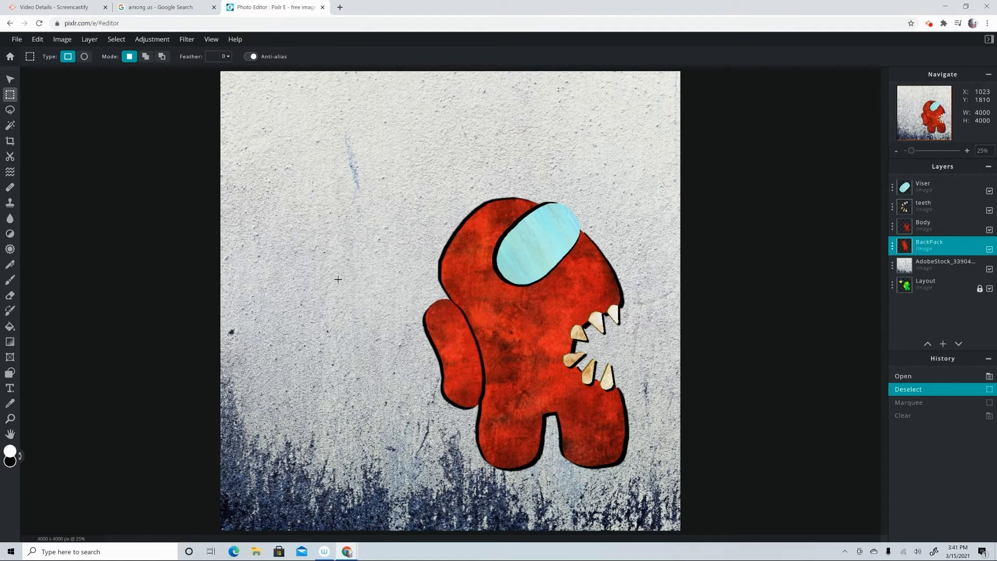
Lasso the upper end of the backpack on the BackPack layer and raise its lightness to 20 with Hue & saturation
{"action": "left_click", "coordinate": [10, 109]}
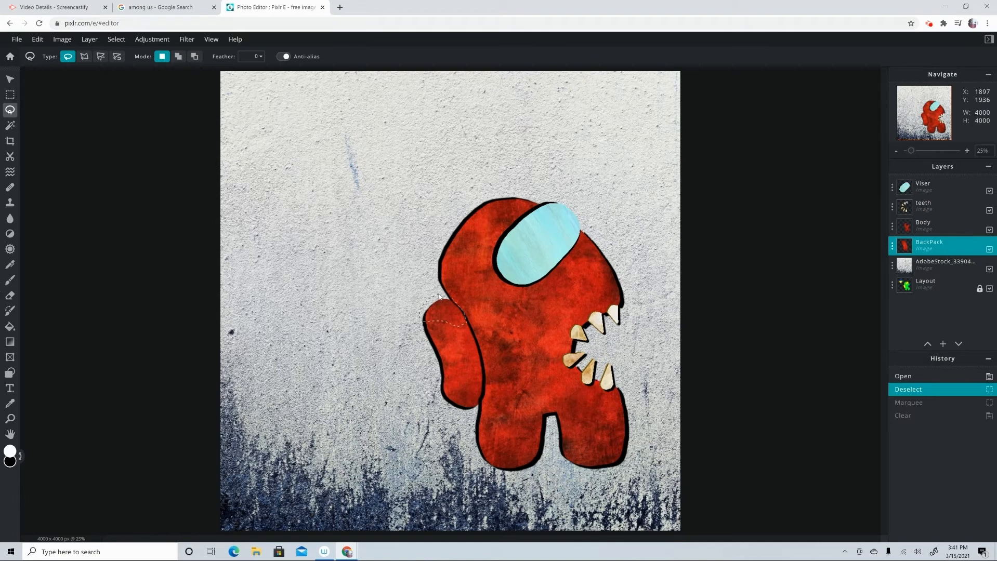
{"action": "left_click_drag", "start_coordinate": [437, 291], "coordinate": [436, 291]}
{"action": "left_click", "coordinate": [145, 41]}
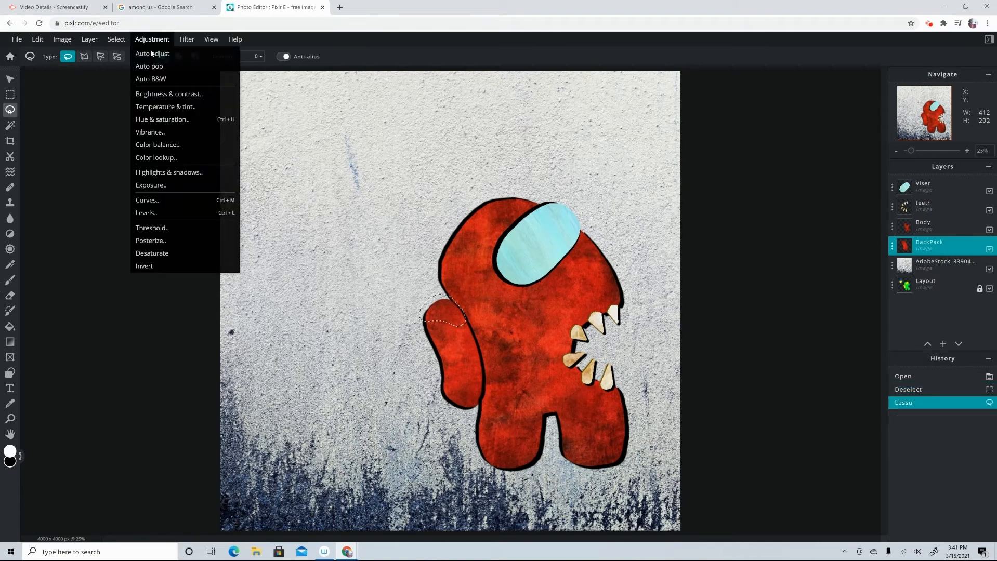
{"action": "left_click", "coordinate": [162, 120]}
{"action": "left_click_drag", "start_coordinate": [473, 258], "coordinate": [689, 138]}
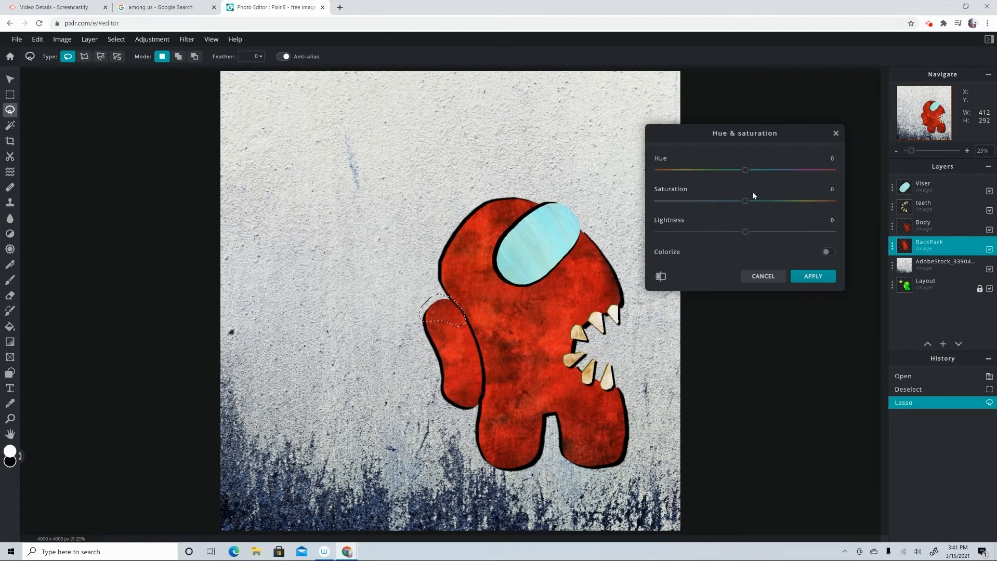
{"action": "left_click_drag", "start_coordinate": [746, 235], "coordinate": [764, 235]}
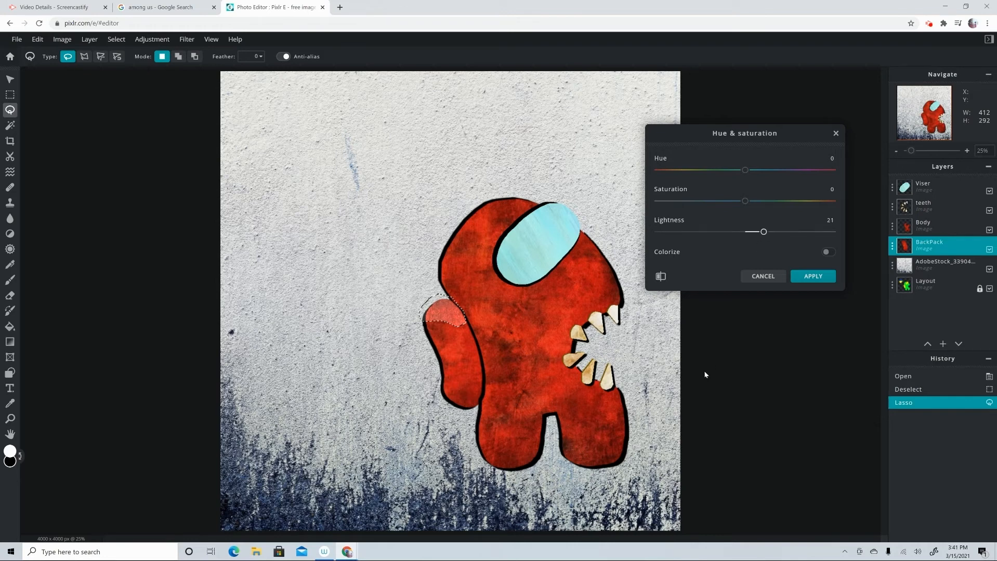
{"action": "key", "text": "BackSpace"}
{"action": "type", "text": "0"}
{"action": "left_click", "coordinate": [821, 280]}
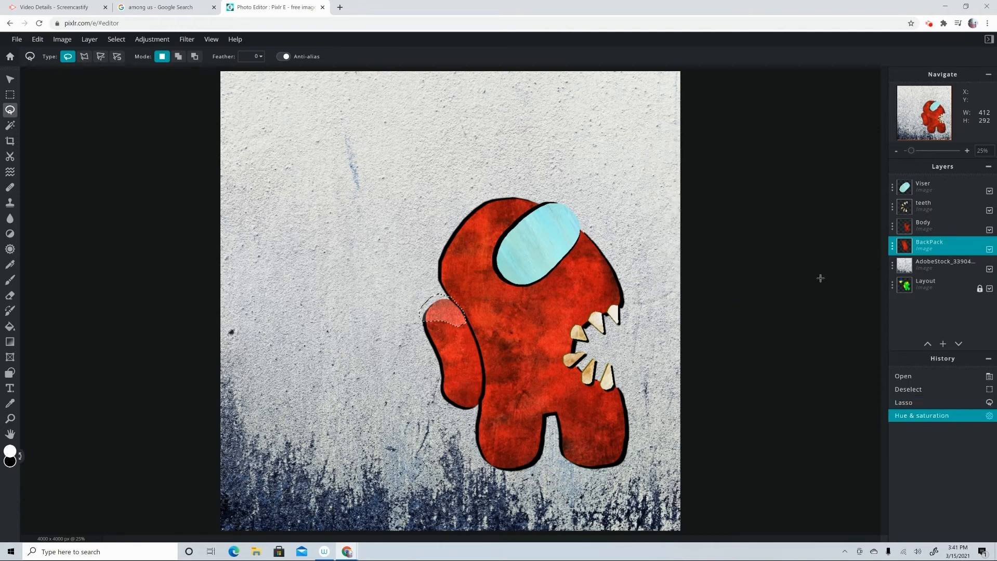
On the Body layer, build one combined freehand lasso selection of the head's upper-left area, the face above the mouth, and both legs' right edges
{"action": "left_click", "coordinate": [958, 231]}
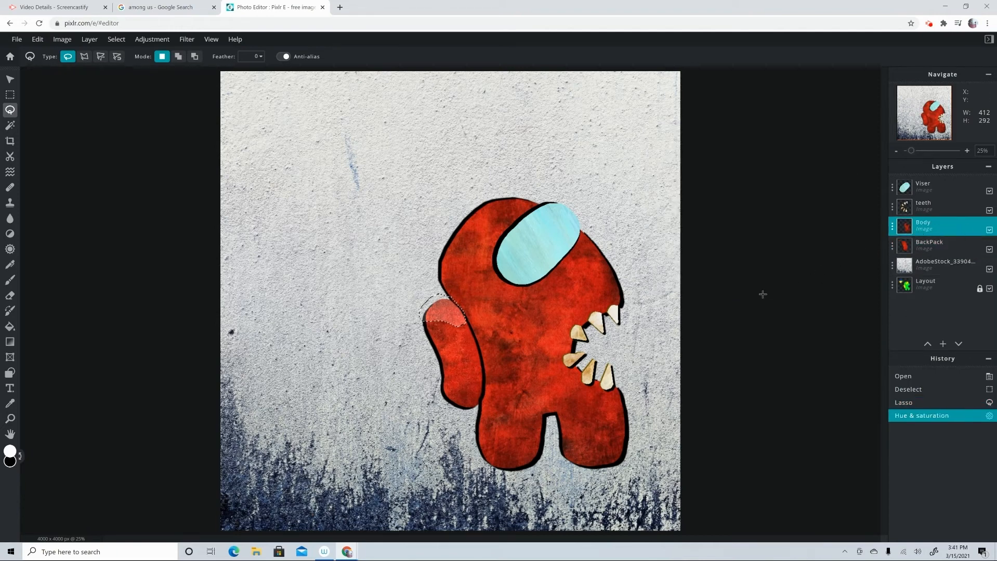
{"action": "left_click", "coordinate": [787, 329]}
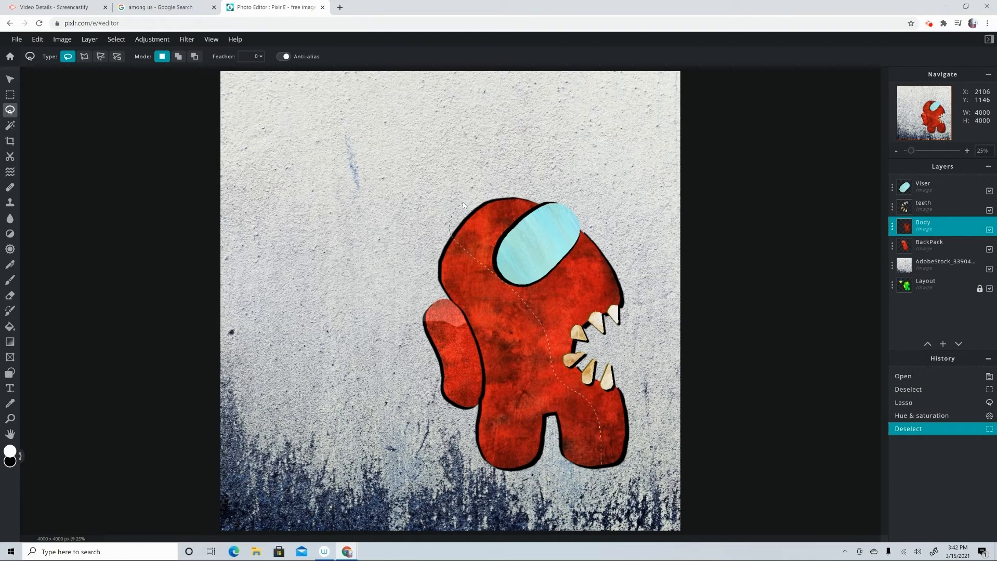
{"action": "left_click_drag", "start_coordinate": [463, 203], "coordinate": [466, 229]}
{"action": "left_click", "coordinate": [467, 232]}
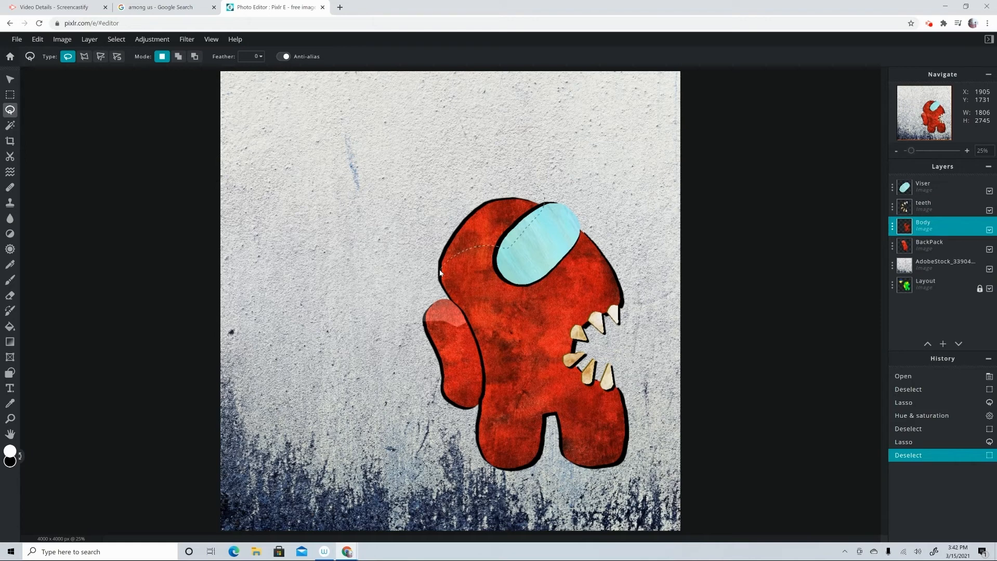
{"action": "left_click_drag", "start_coordinate": [433, 265], "coordinate": [434, 266]}
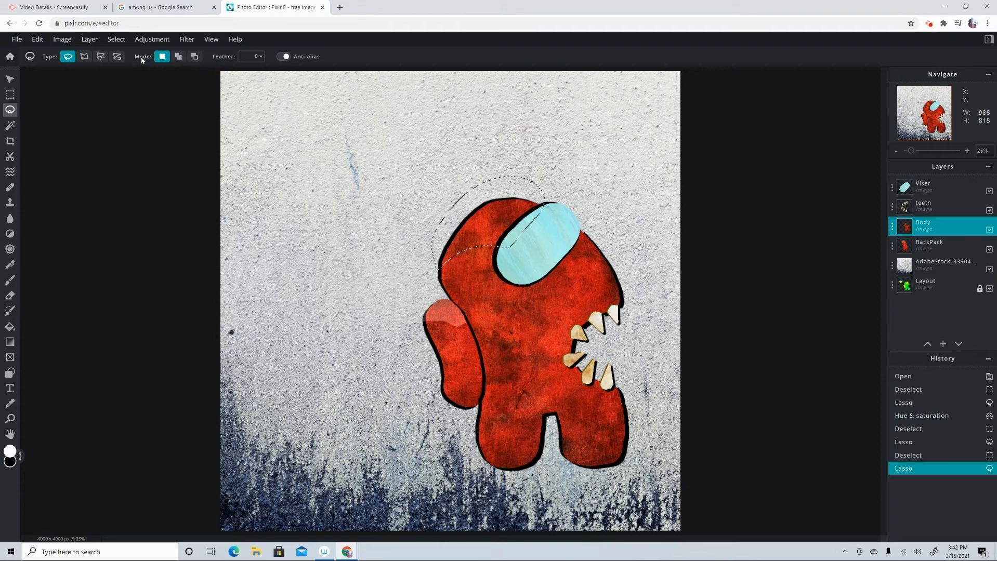
{"action": "left_click", "coordinate": [178, 57]}
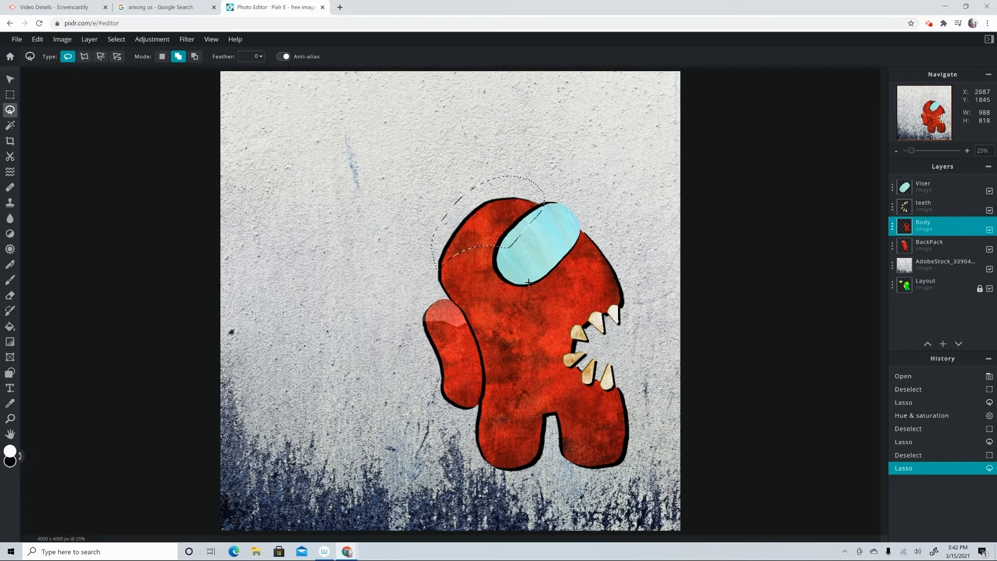
{"action": "mouse_move", "coordinate": [575, 341]}
{"action": "left_mouse_down"}
{"action": "mouse_move", "coordinate": [638, 322]}
{"action": "mouse_move", "coordinate": [631, 284]}
{"action": "left_mouse_up"}
{"action": "left_click_drag", "start_coordinate": [531, 274], "coordinate": [531, 274]}
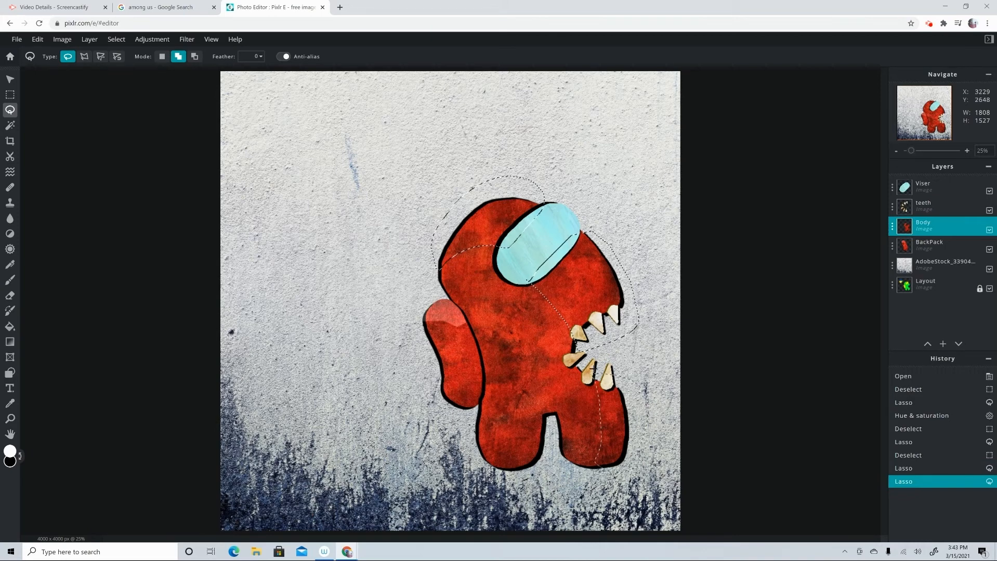
{"action": "left_click_drag", "start_coordinate": [593, 369], "coordinate": [591, 376]}
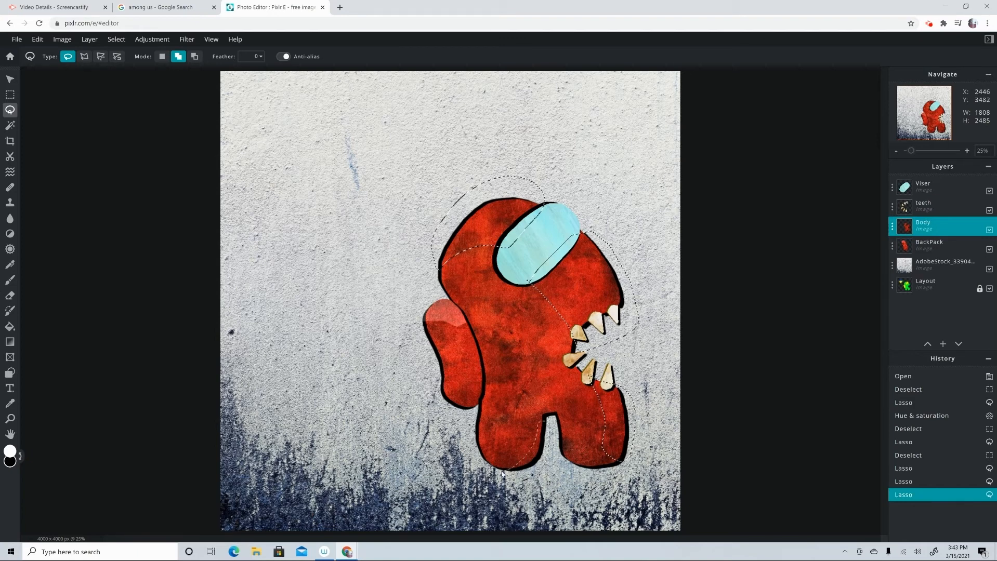
{"action": "left_click_drag", "start_coordinate": [504, 471], "coordinate": [506, 472]}
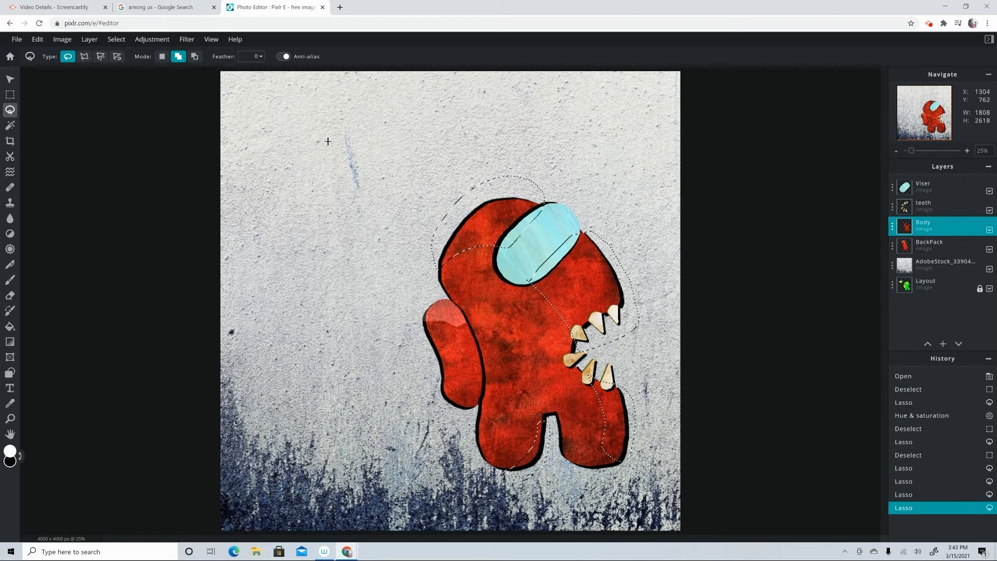
Raise the lightness of the selected body highlight areas to 20 with Hue & saturation, and clear the selection
{"action": "left_click", "coordinate": [167, 40]}
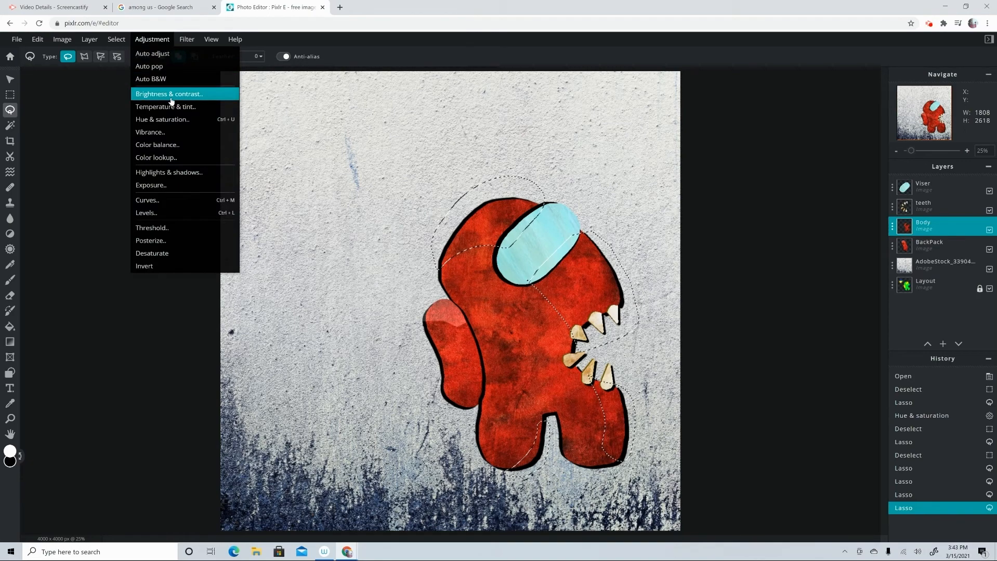
{"action": "left_click", "coordinate": [172, 118]}
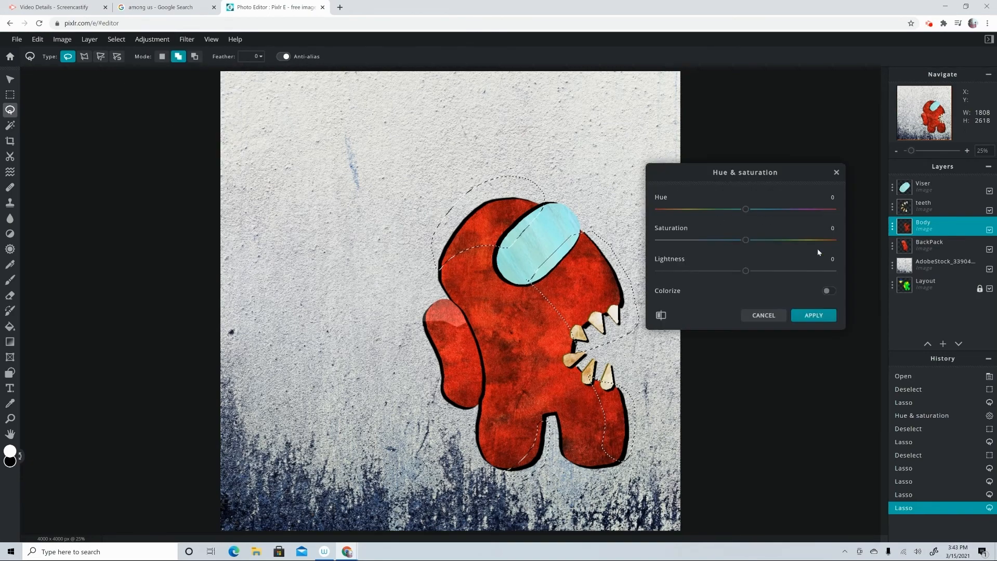
{"action": "type", "text": "2"}
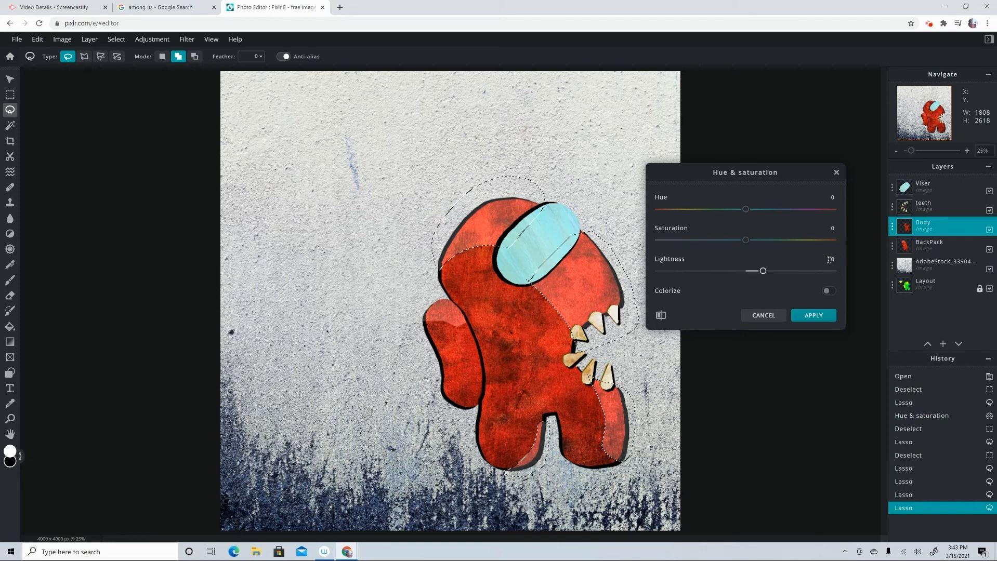
{"action": "left_click", "coordinate": [814, 316]}
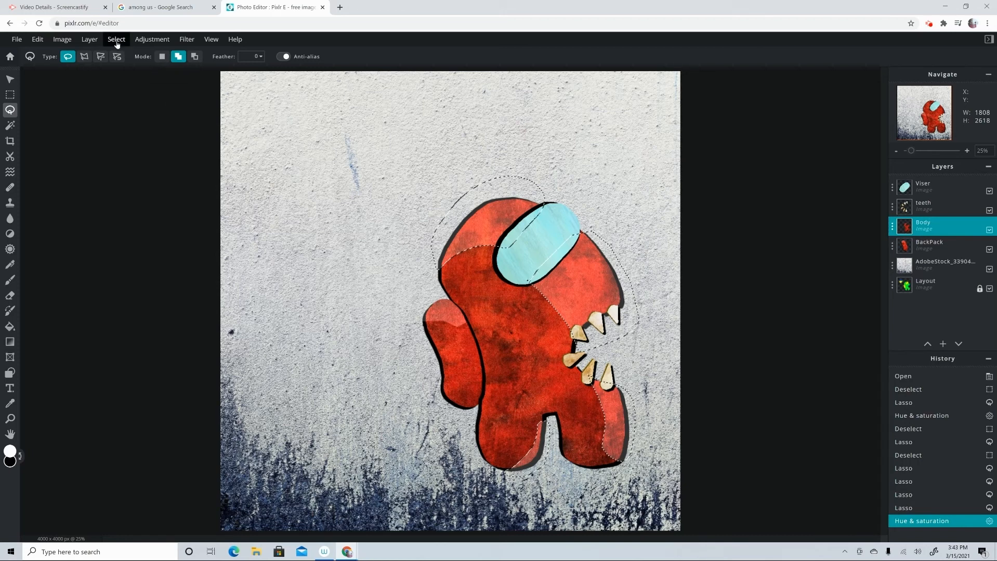
{"action": "left_click", "coordinate": [195, 56]}
{"action": "left_click", "coordinate": [348, 236]}
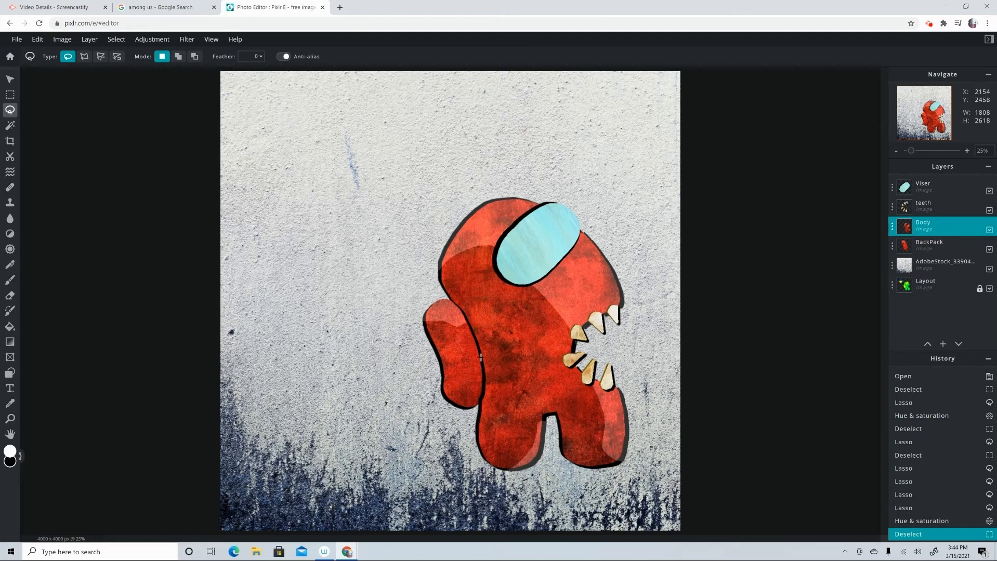
Activate the Viser layer, examine the visor shading in the Among Us image search, and return to Pixlr
{"action": "left_click", "coordinate": [925, 190]}
{"action": "left_click", "coordinate": [165, 7]}
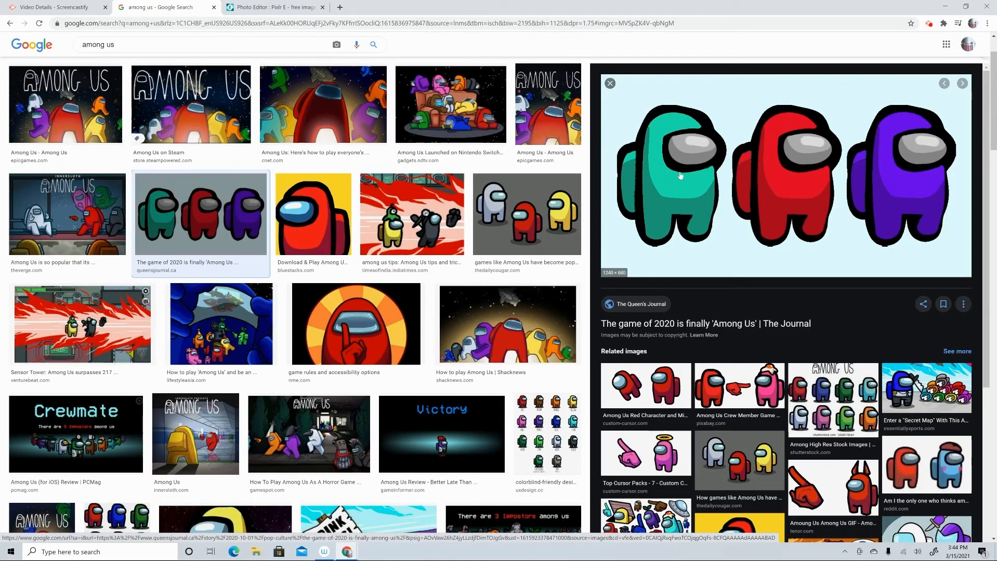
{"action": "left_click", "coordinate": [252, 8]}
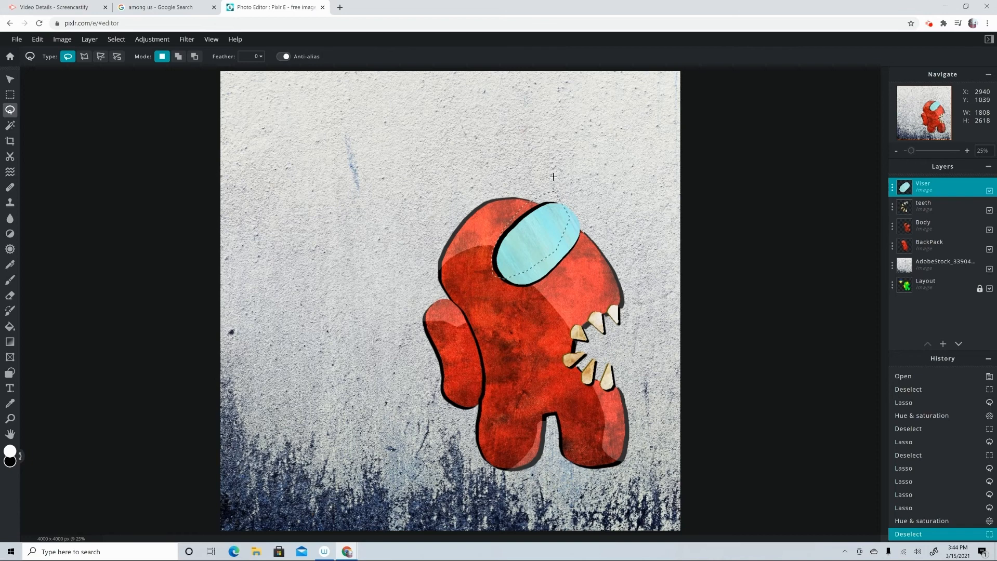
{"action": "left_click_drag", "start_coordinate": [553, 177], "coordinate": [554, 176]}
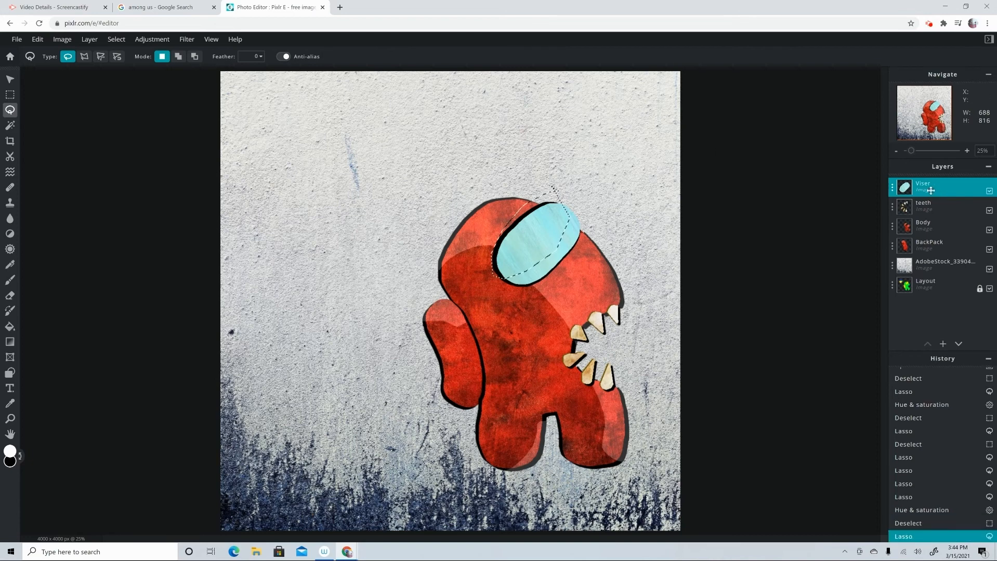
{"action": "key", "text": "alt"}
{"action": "key", "text": "ctrl+z"}
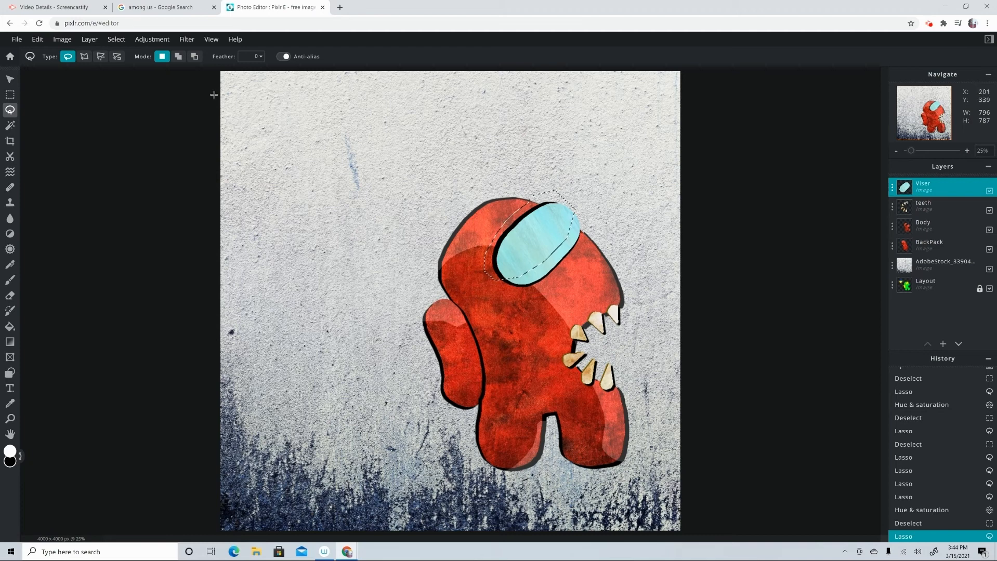
{"action": "left_click", "coordinate": [118, 41]}
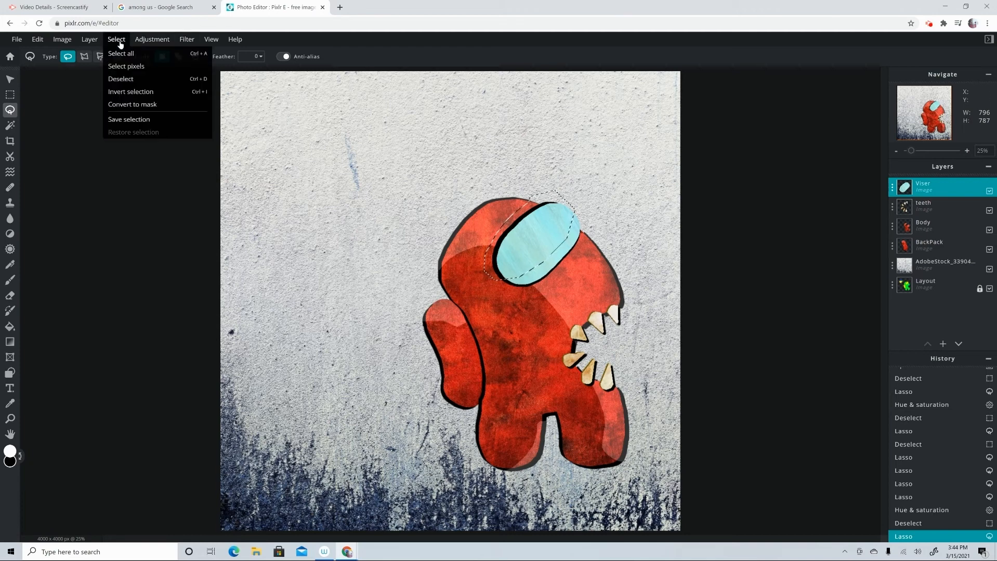
{"action": "left_click", "coordinate": [9, 96]}
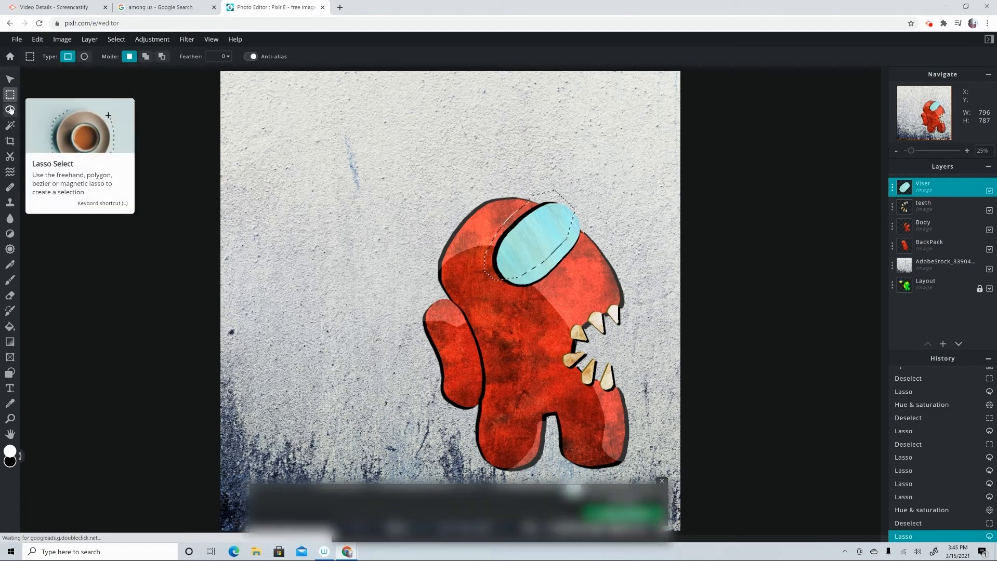
{"action": "left_click", "coordinate": [10, 109]}
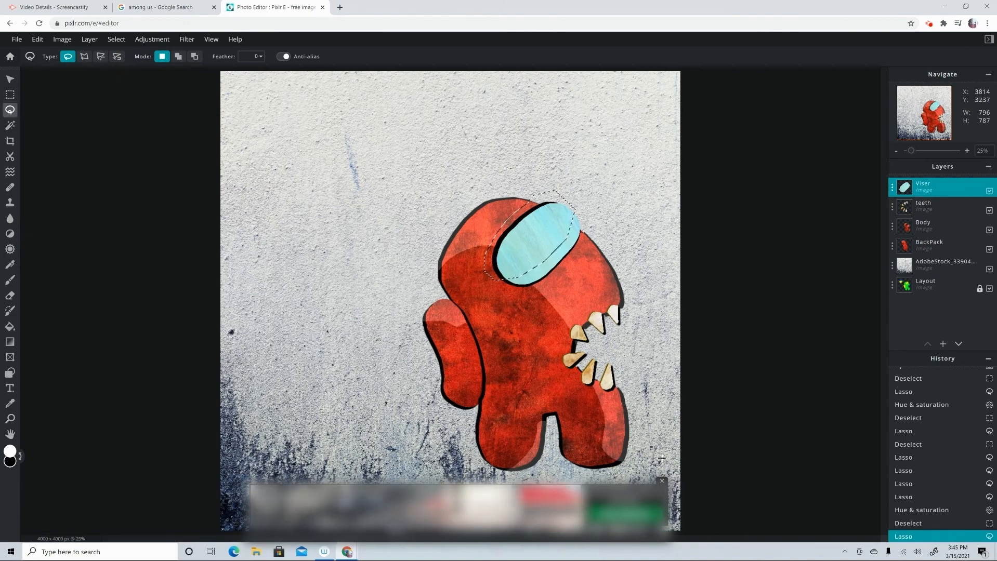
{"action": "left_click", "coordinate": [662, 481]}
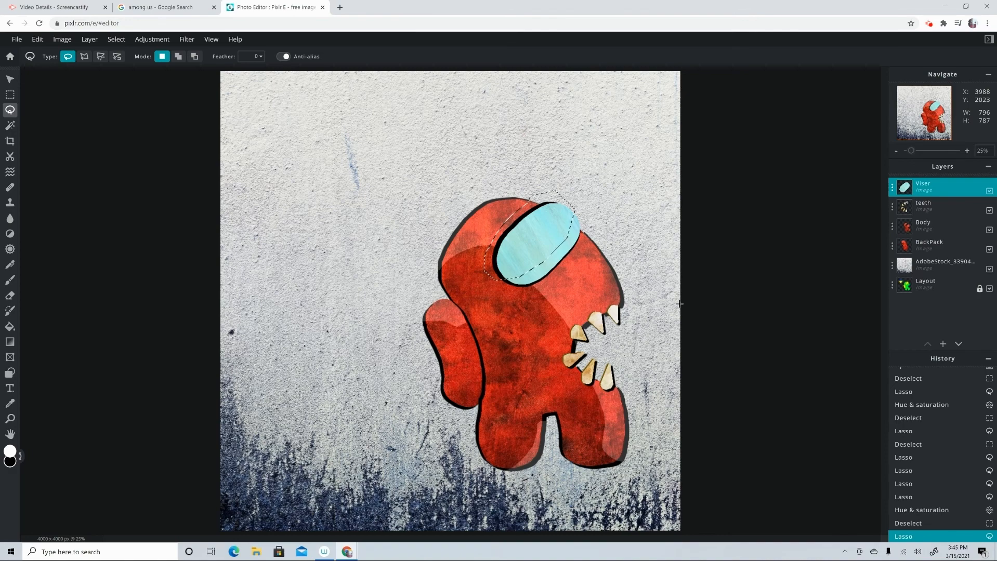
{"action": "key", "text": "ctrl+d"}
Select the upper-left part of the visor with the Bezier lasso, leaving a curved strip along its lower-right edge unselected
{"action": "left_click", "coordinate": [100, 56]}
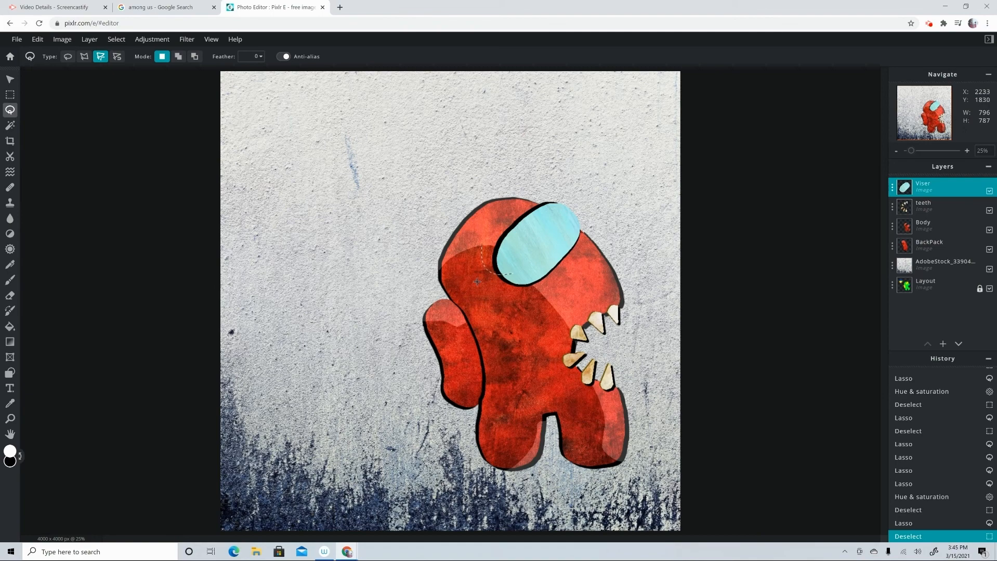
{"action": "left_click", "coordinate": [573, 209]}
{"action": "left_click", "coordinate": [481, 242]}
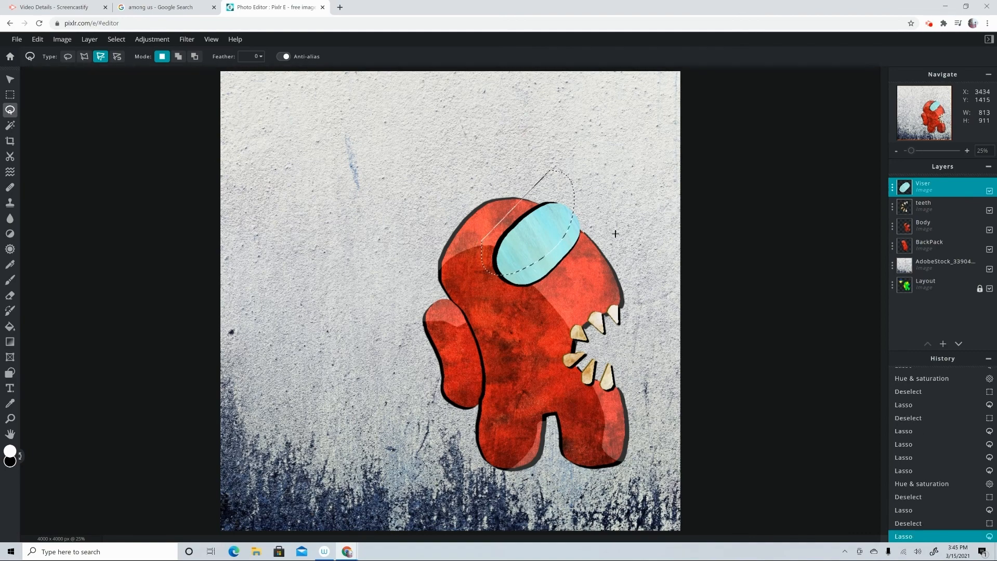
Raise the brightness of the selected visor area to 51 with Brightness & contrast, and clear the selection
{"action": "left_click", "coordinate": [161, 42]}
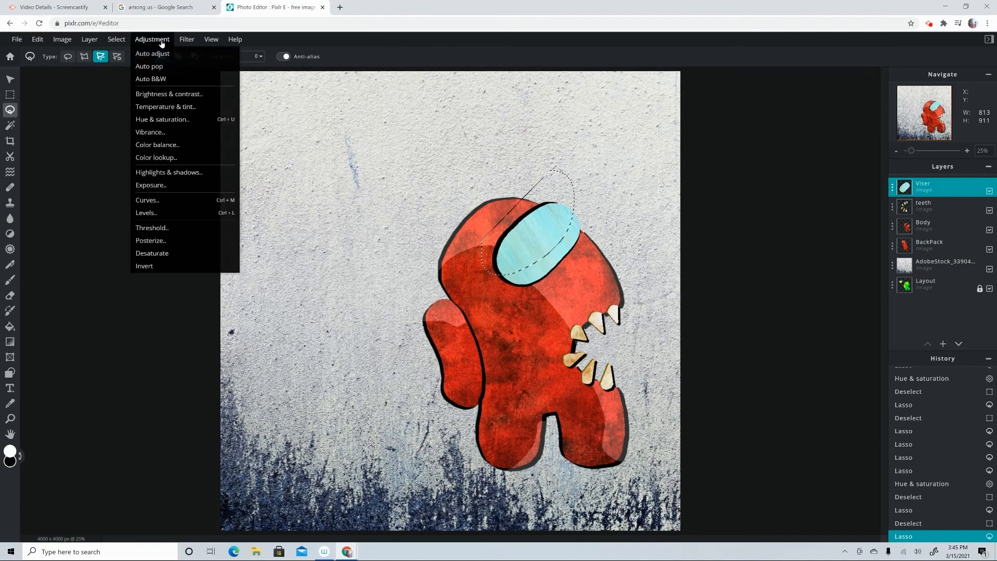
{"action": "left_click", "coordinate": [179, 94]}
{"action": "left_click_drag", "start_coordinate": [745, 220], "coordinate": [791, 221]}
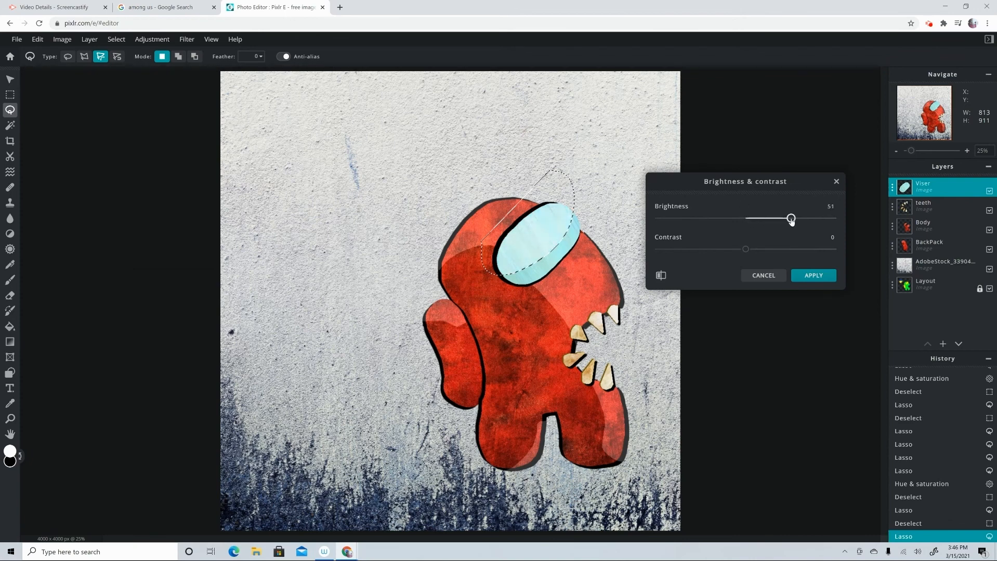
{"action": "left_click", "coordinate": [815, 276]}
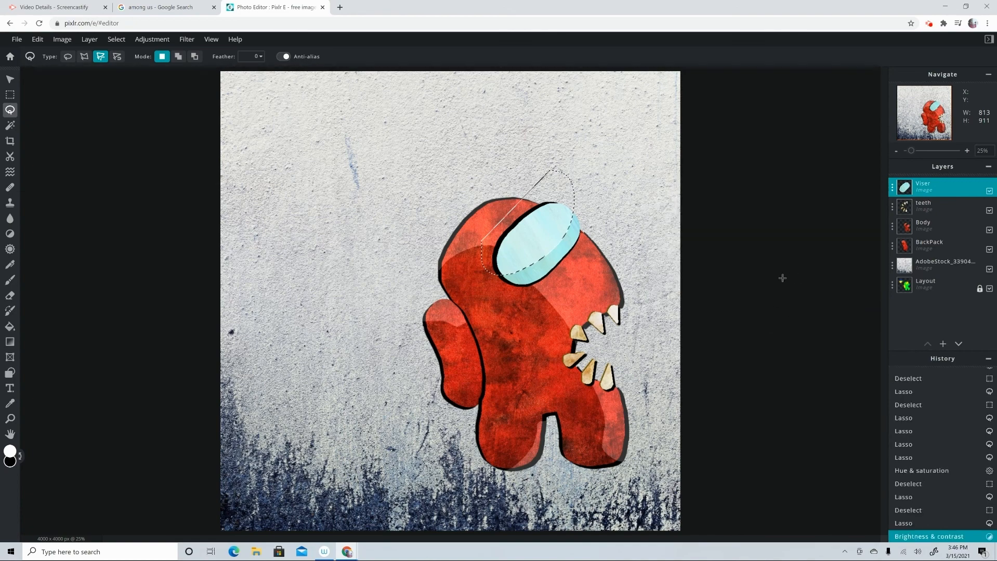
{"action": "left_click", "coordinate": [569, 260]}
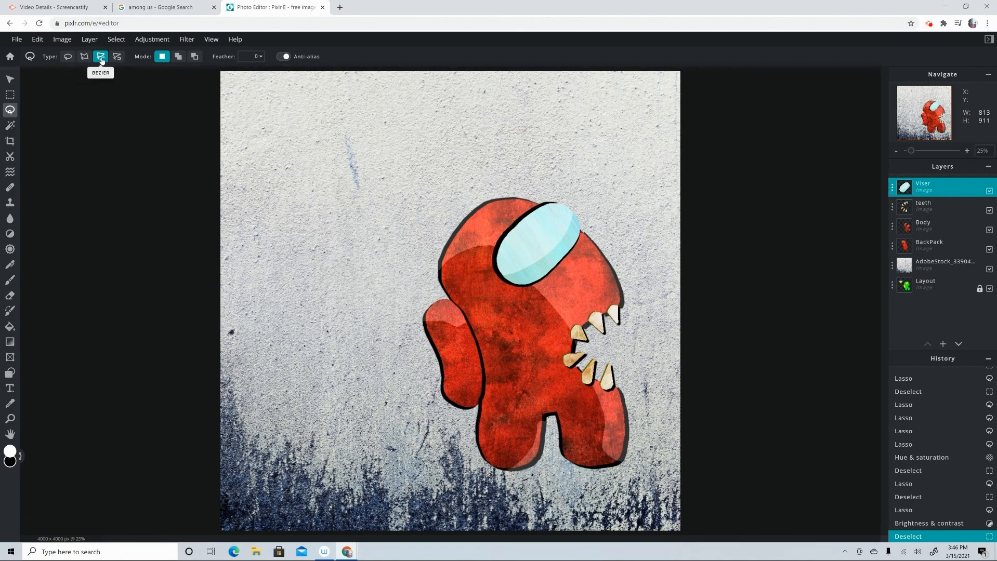
Outline a narrow curved highlight inside the visor, parallel to its upper-left edge, with the Bezier lasso
{"action": "left_click", "coordinate": [510, 249]}
{"action": "left_click", "coordinate": [551, 212]}
{"action": "left_click", "coordinate": [525, 218]}
{"action": "left_click", "coordinate": [560, 219]}
{"action": "left_click", "coordinate": [562, 212]}
{"action": "left_click", "coordinate": [511, 257]}
{"action": "left_click", "coordinate": [525, 241]}
{"action": "left_click", "coordinate": [508, 249]}
{"action": "left_click", "coordinate": [509, 249]}
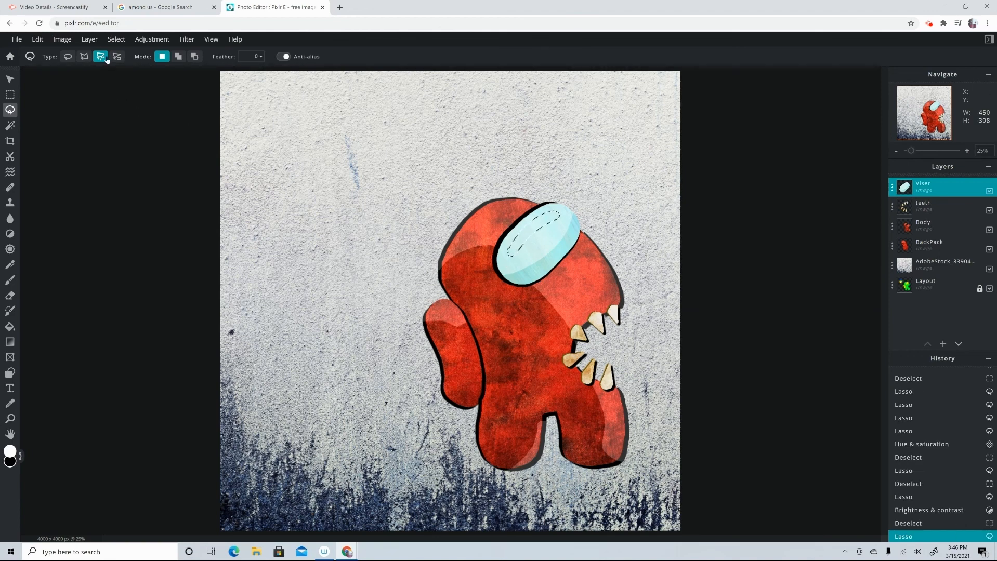
Brighten the selected narrow visor highlight with Brightness & contrast, and clear the selection
{"action": "left_click", "coordinate": [143, 41]}
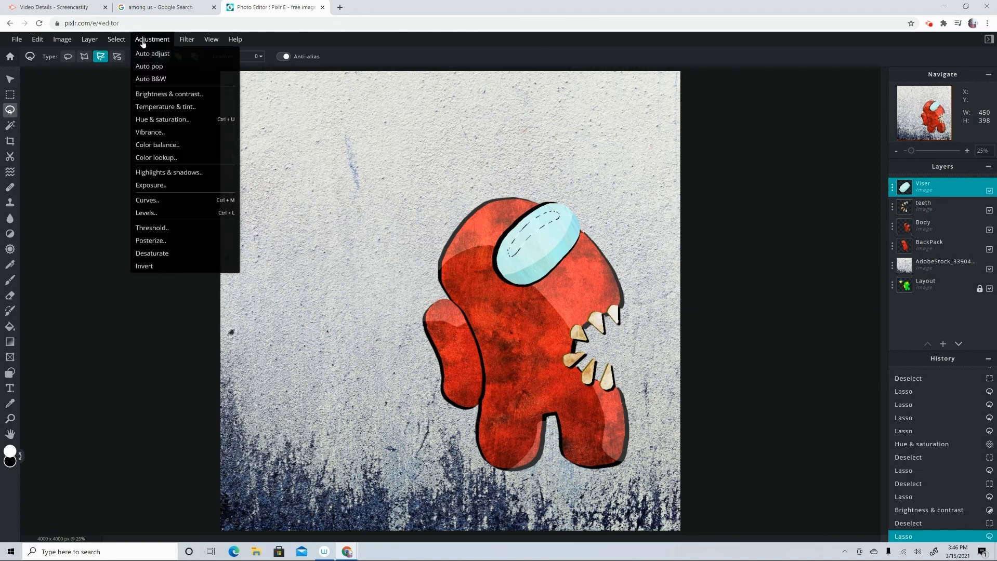
{"action": "left_click", "coordinate": [171, 94]}
{"action": "left_click_drag", "start_coordinate": [746, 222], "coordinate": [792, 224]}
{"action": "left_click", "coordinate": [818, 275]}
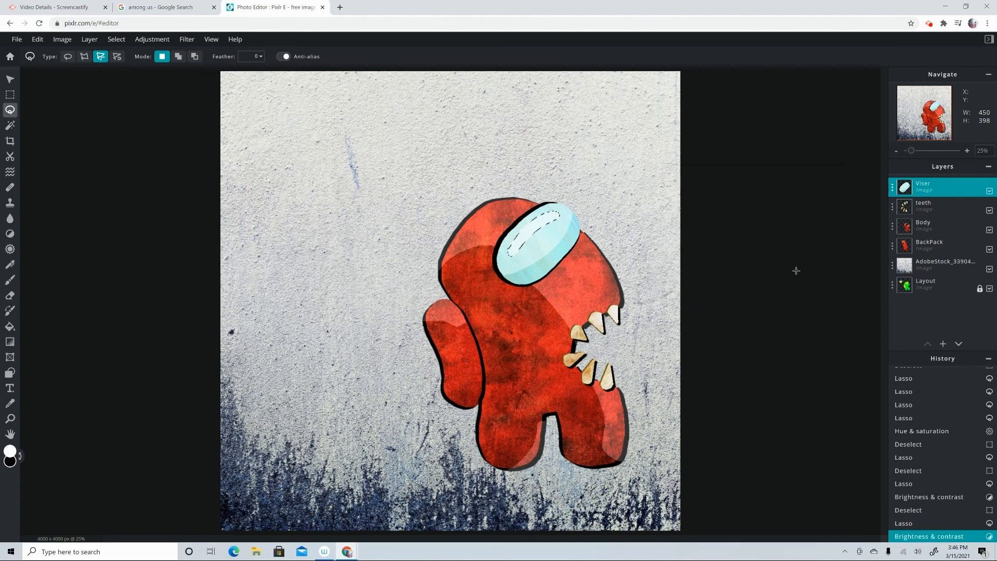
{"action": "key", "text": "ctrl+d"}
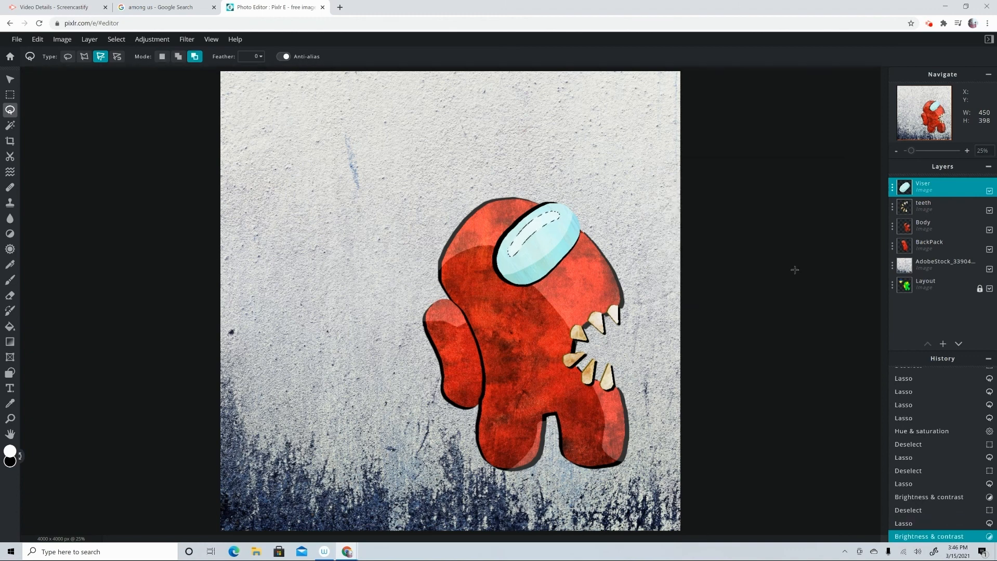